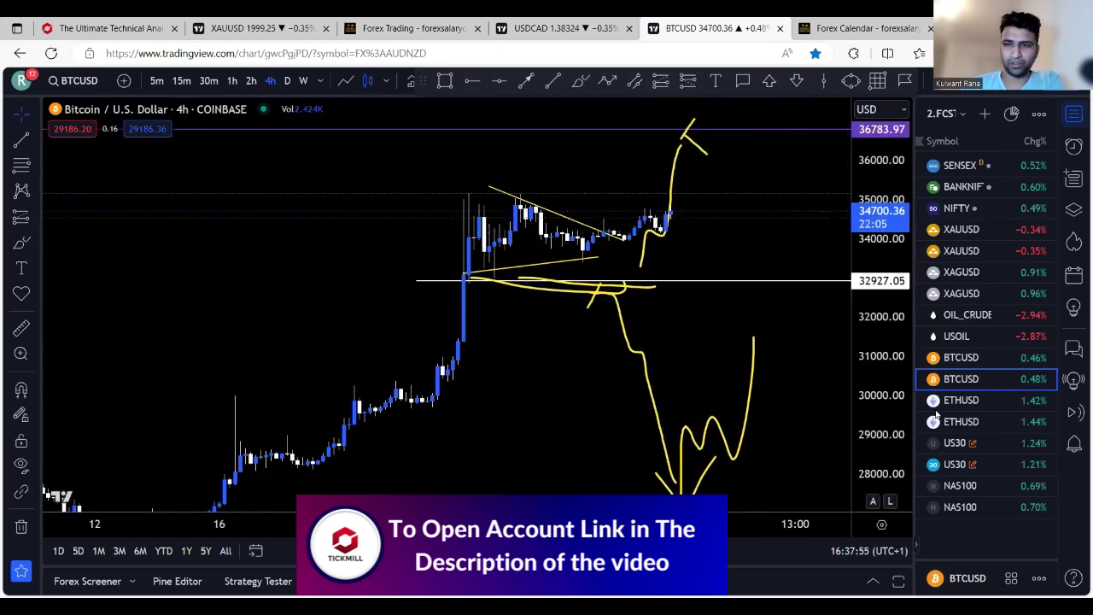
Review the annotated four-hour charts of ETHUSD, US30 and NAS100 one after another.
click(960, 422)
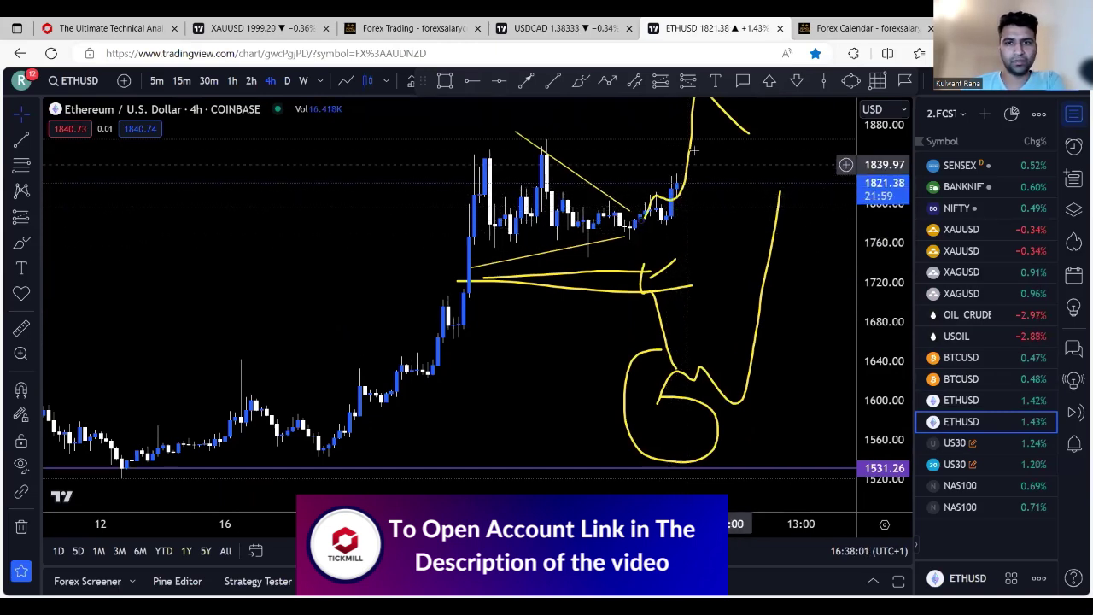
click(962, 464)
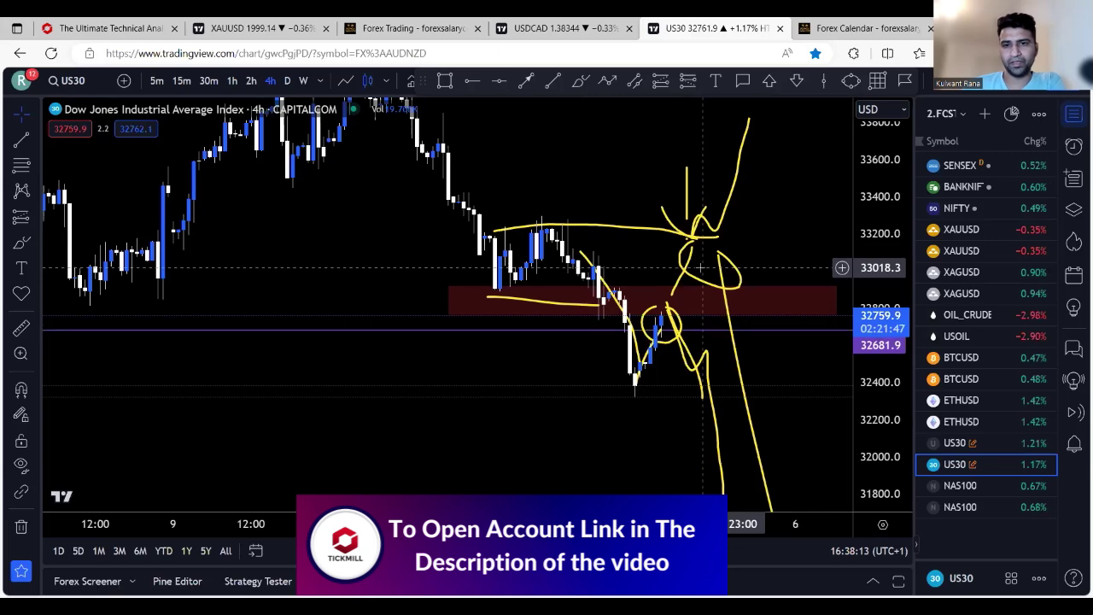
click(963, 507)
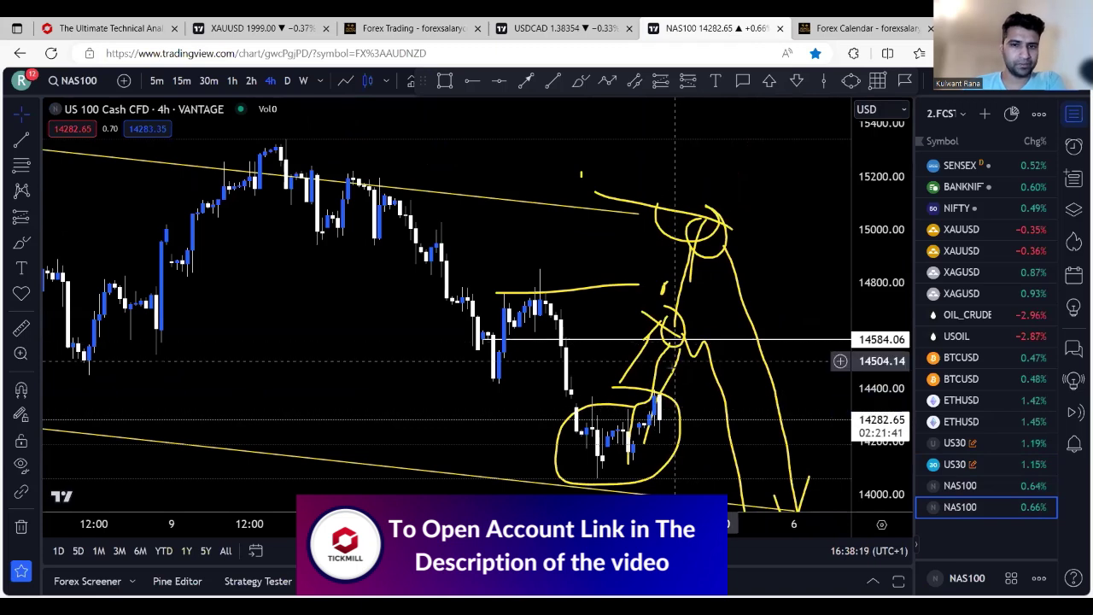
key(alt+h)
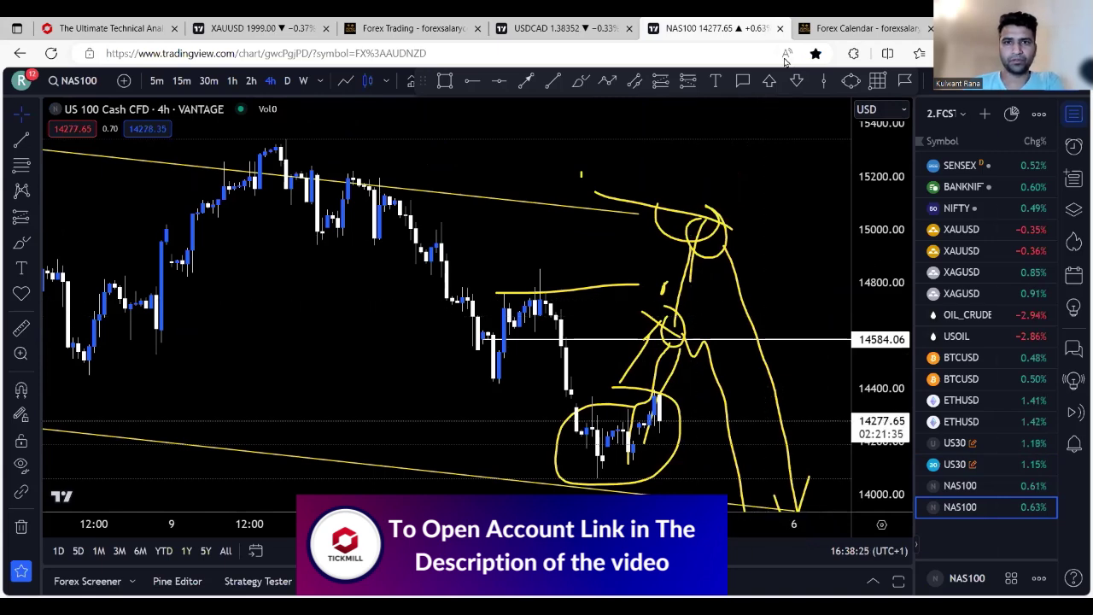
Review the annotated four-hour charts of EURUSD, GBPUSD and AUDUSD, and check the Currency Strength Map page.
click(569, 29)
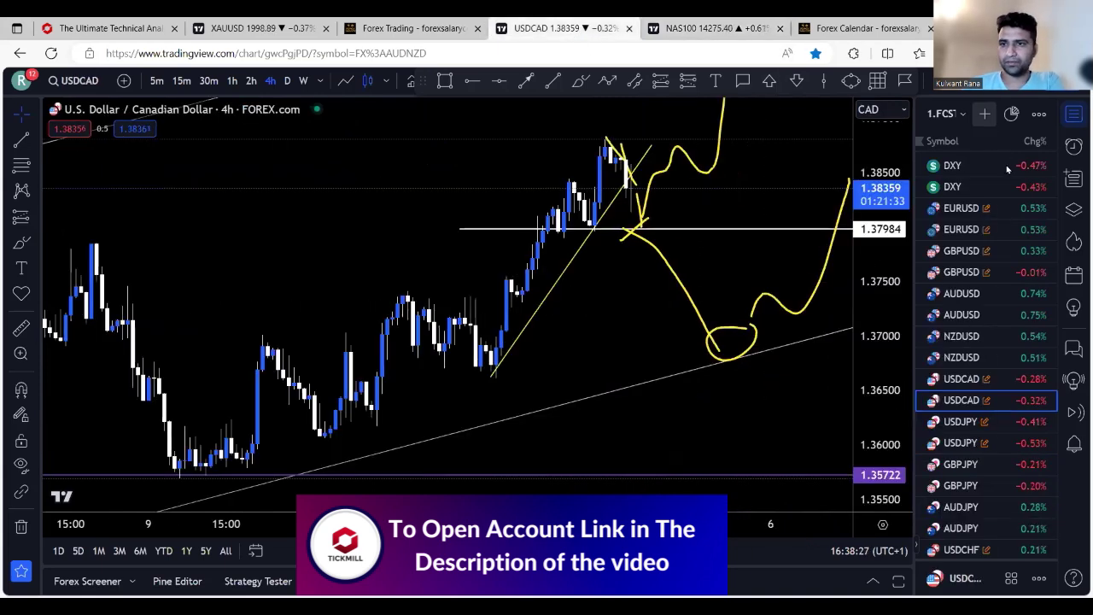
click(962, 229)
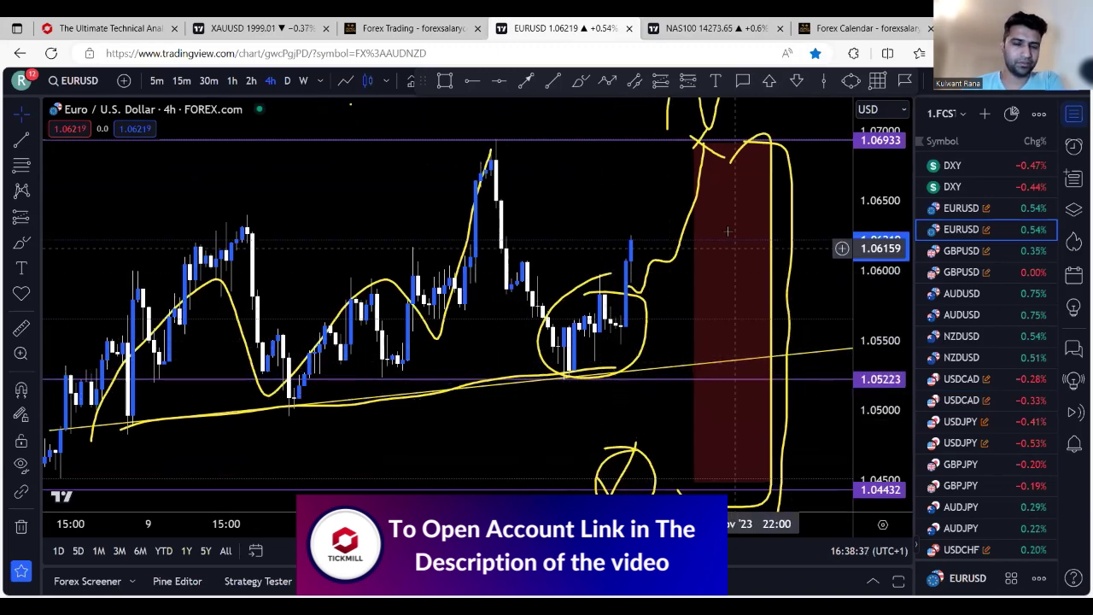
click(987, 273)
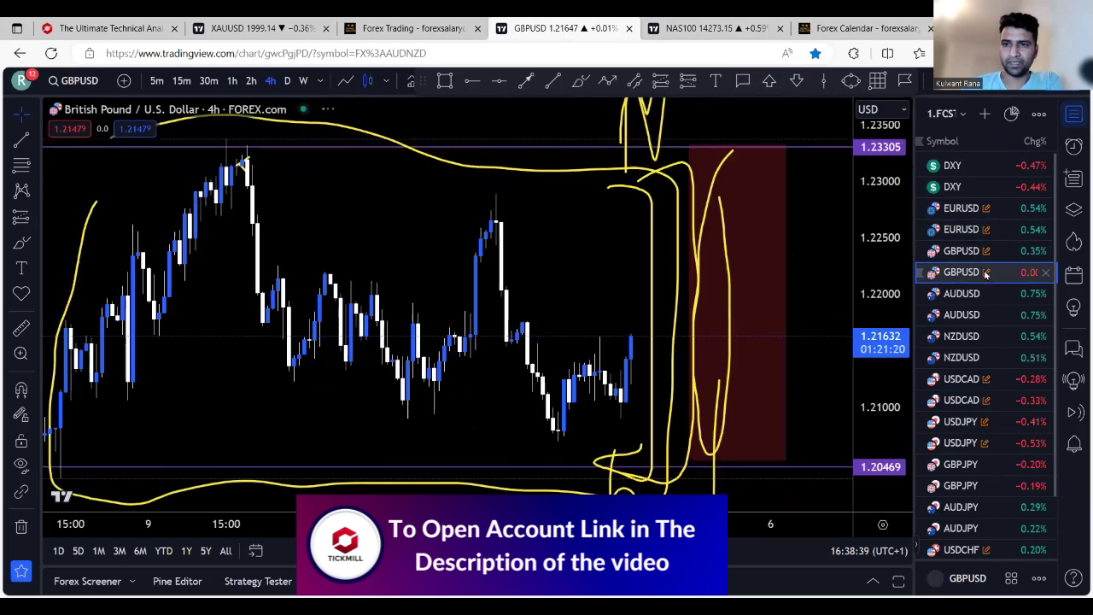
drag(881, 208, 882, 248)
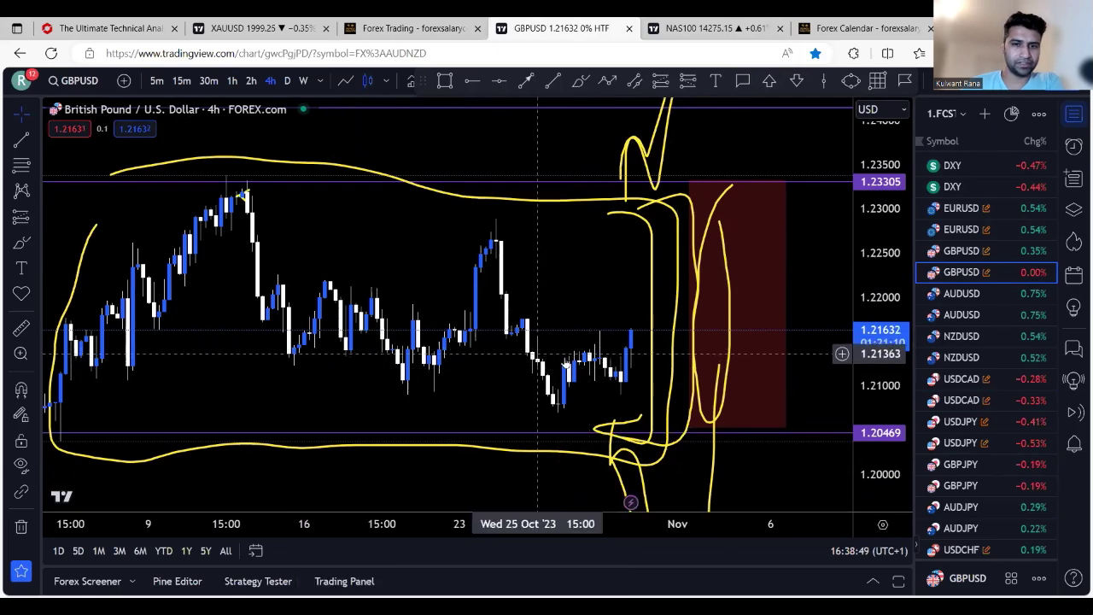
click(974, 315)
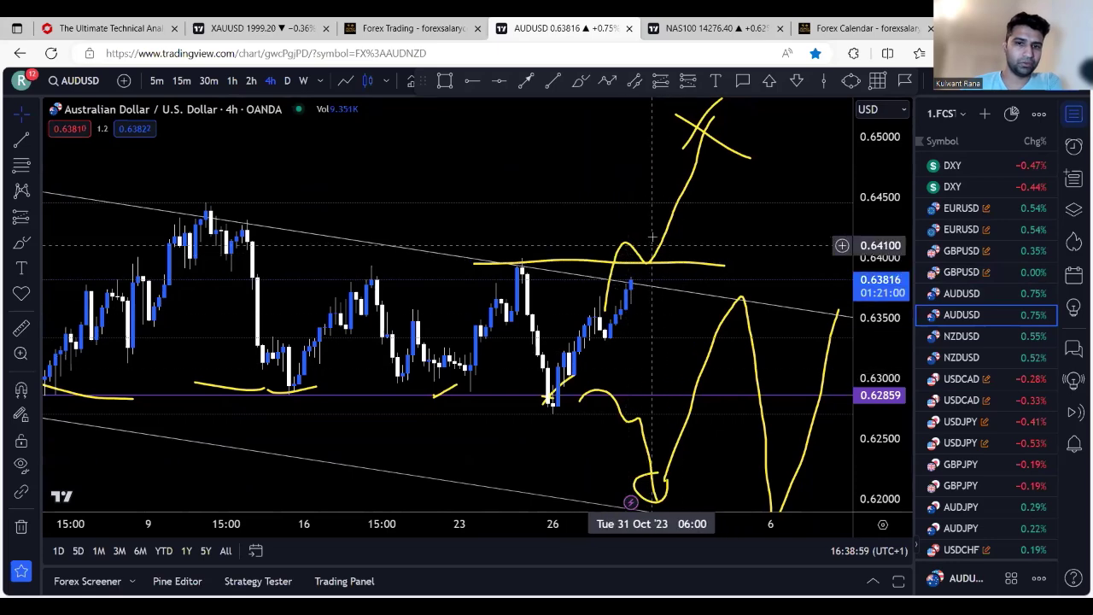
click(370, 29)
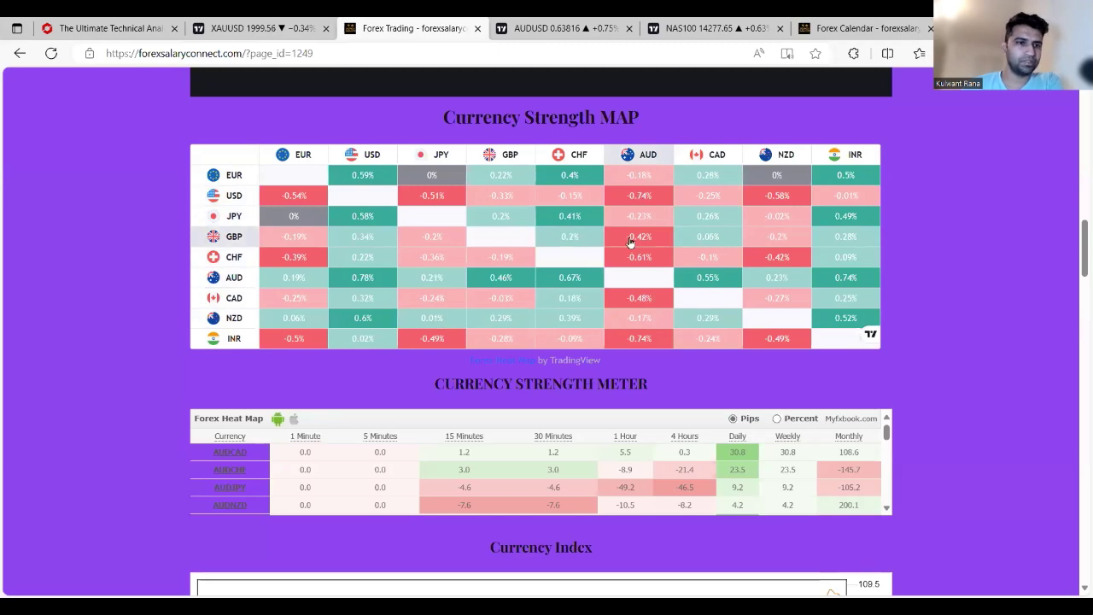
Return to the currency pair charts and review the annotated four-hour charts of NZDUSD and USDCAD.
click(564, 28)
click(961, 357)
drag(749, 413, 764, 342)
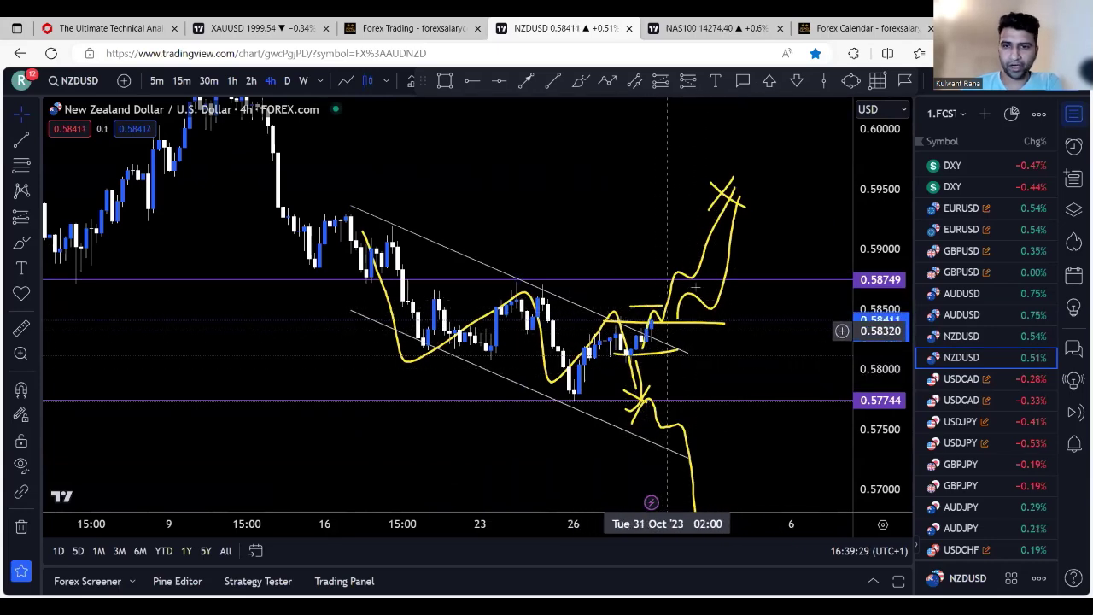
click(971, 403)
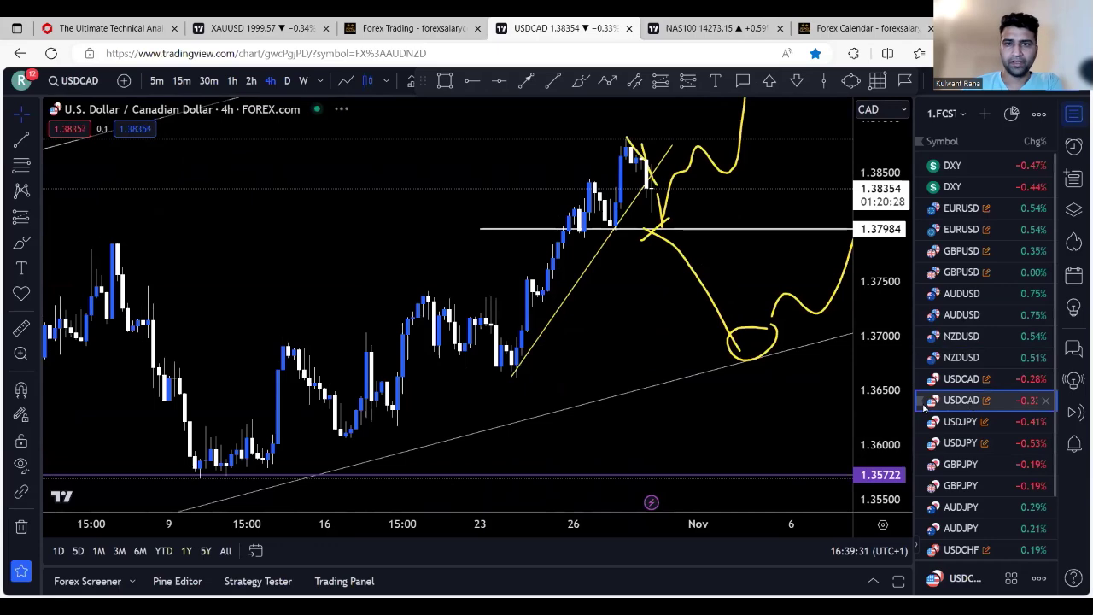
drag(632, 299, 606, 379)
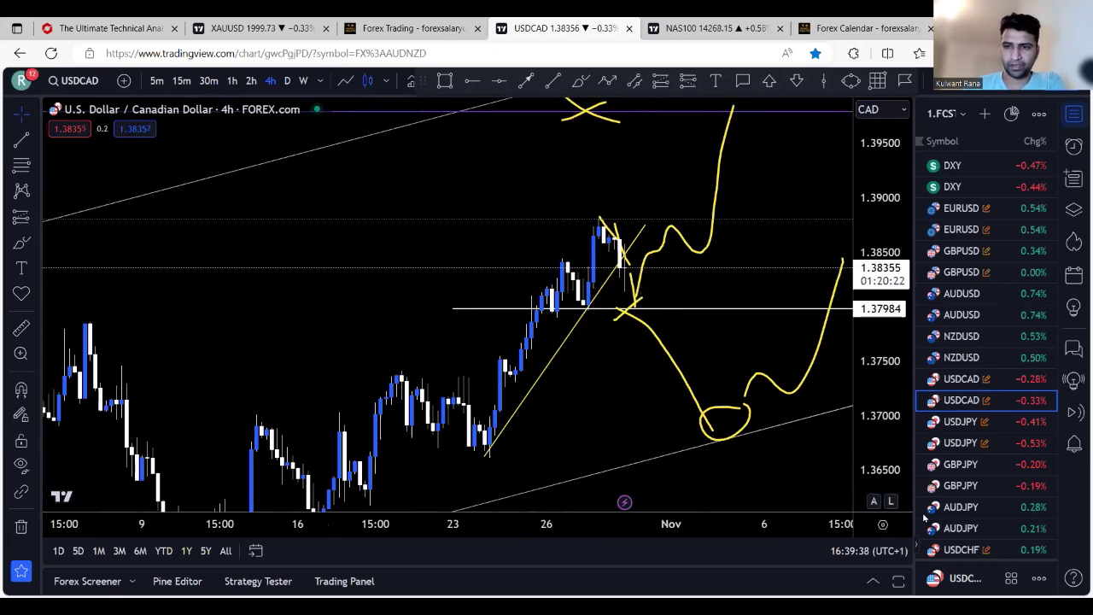
Review the annotated four-hour yen charts: USDJPY, GBPJPY, AUDJPY, and USDJPY once more.
click(968, 443)
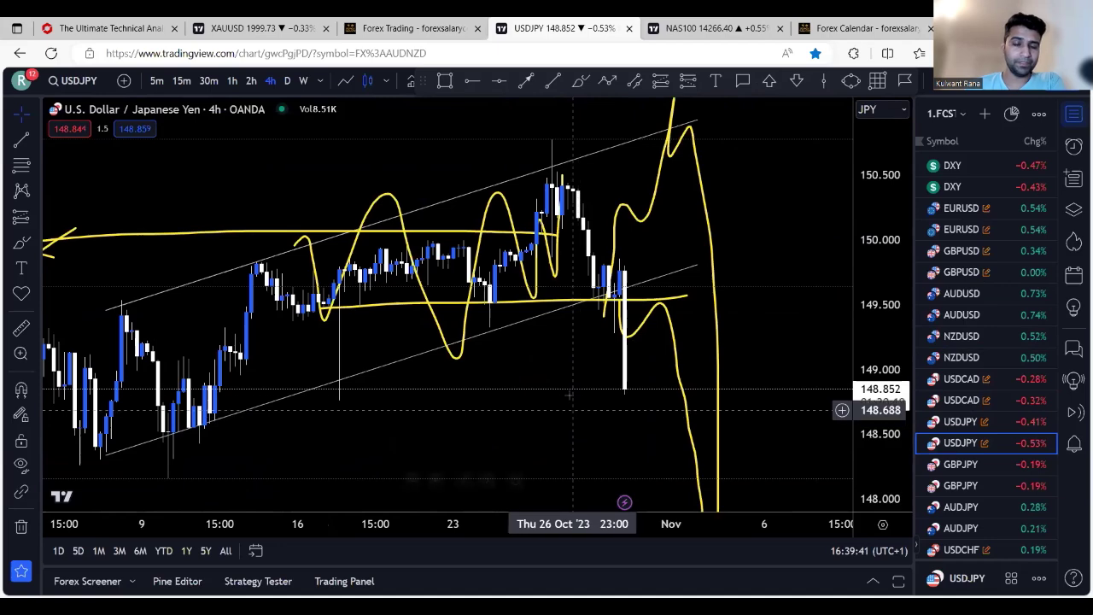
scroll(561, 407, left, 5)
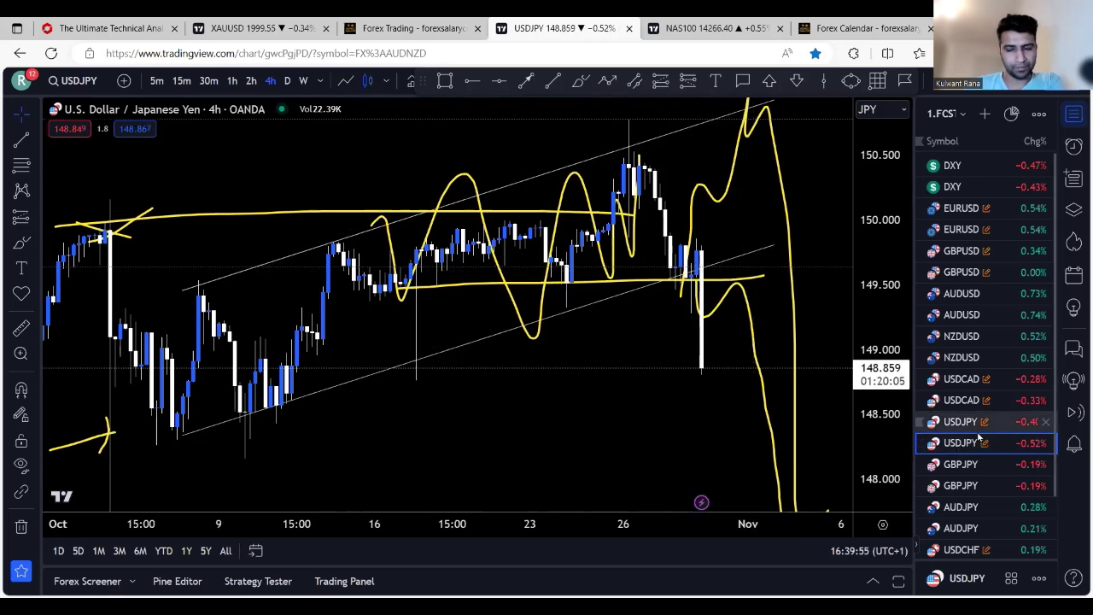
click(974, 486)
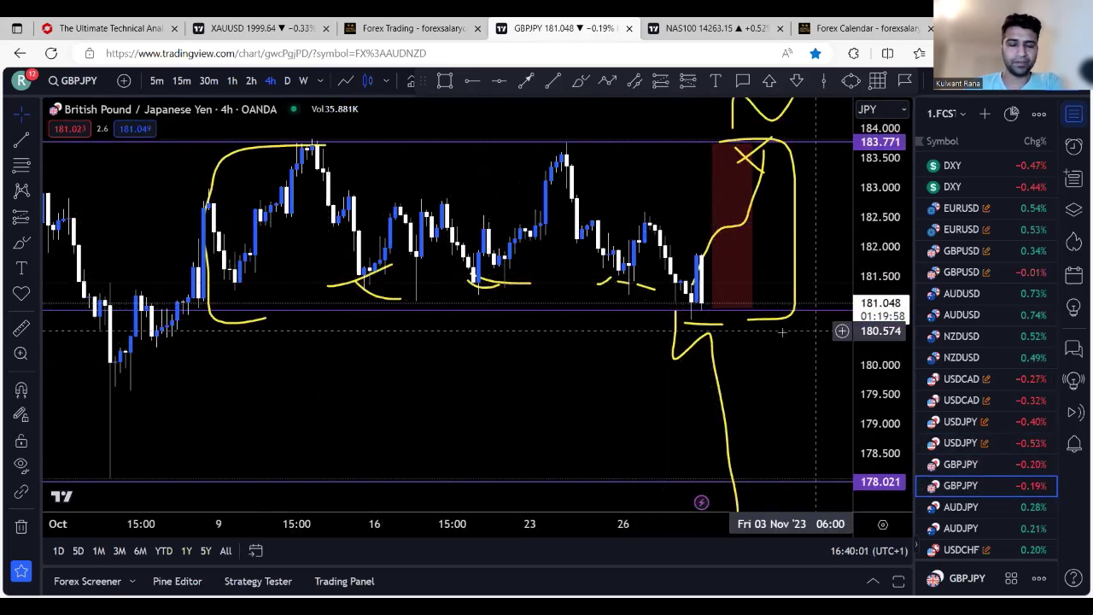
click(974, 528)
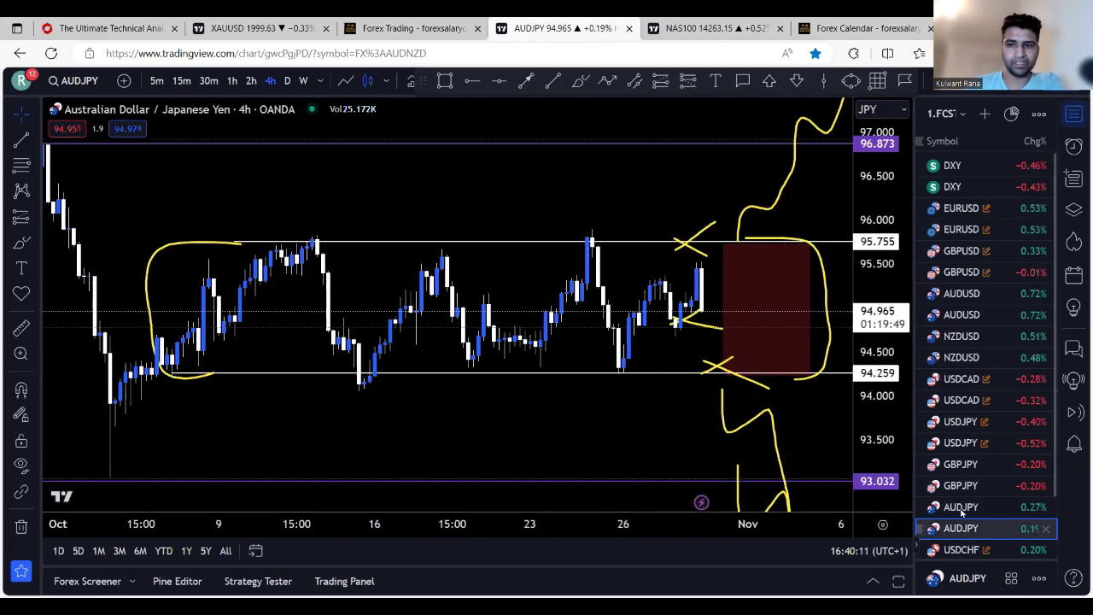
click(969, 446)
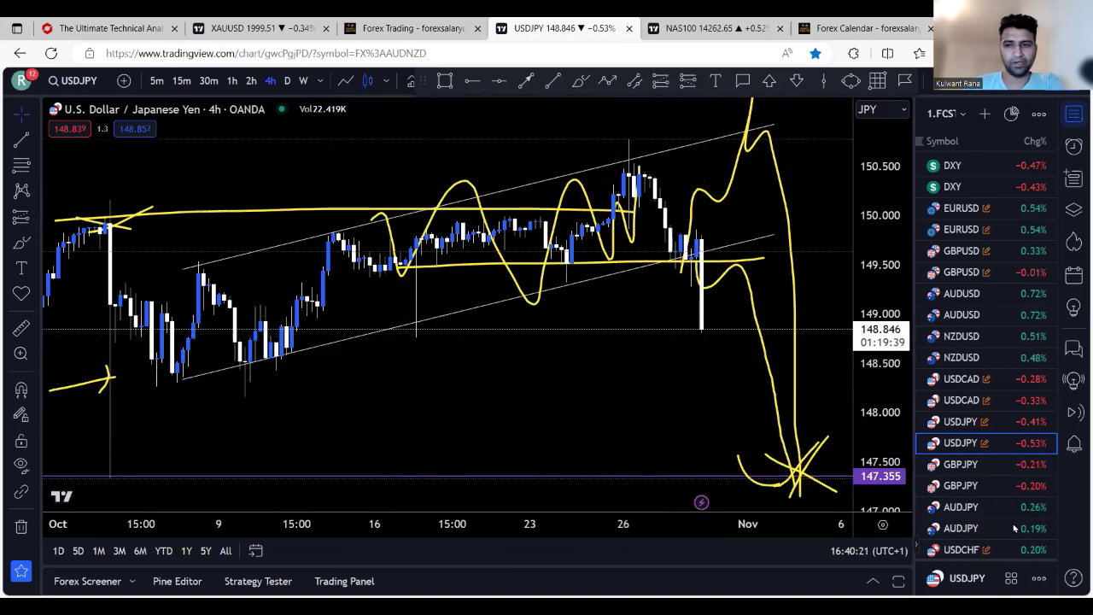
Review the annotated four-hour charts of USDCHF and EURGBP near the end of the watchlist.
click(961, 549)
scroll(974, 512, down, 1)
click(973, 508)
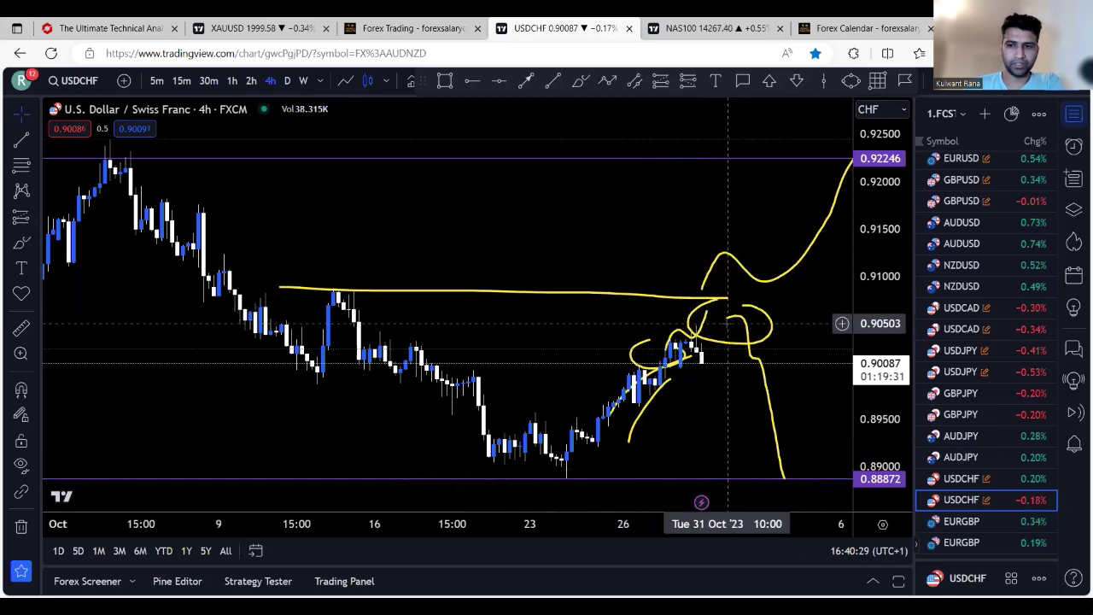
click(970, 544)
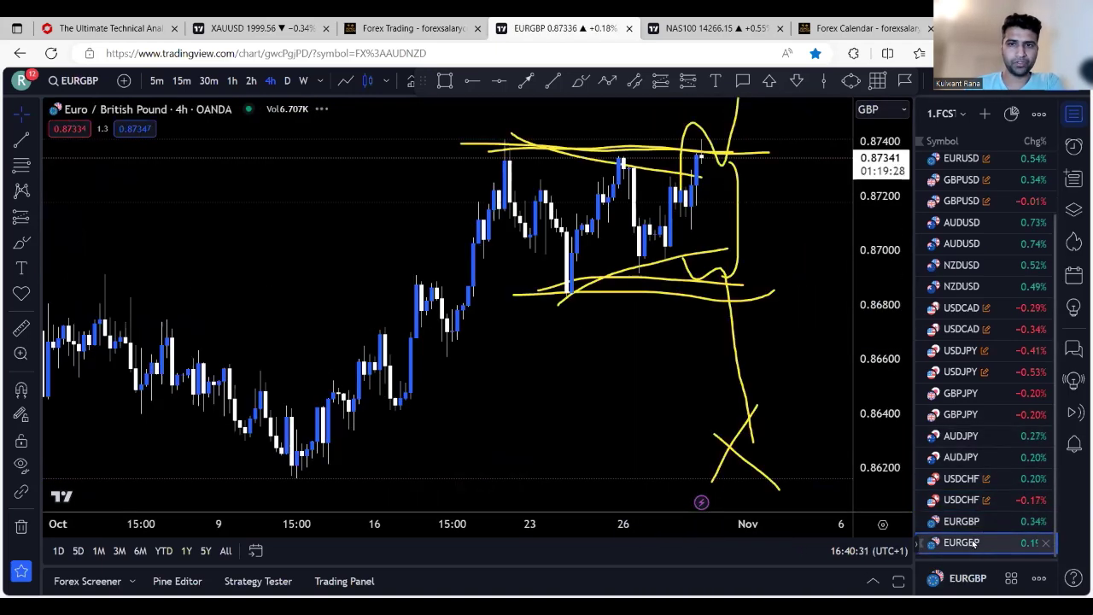
drag(853, 207, 623, 275)
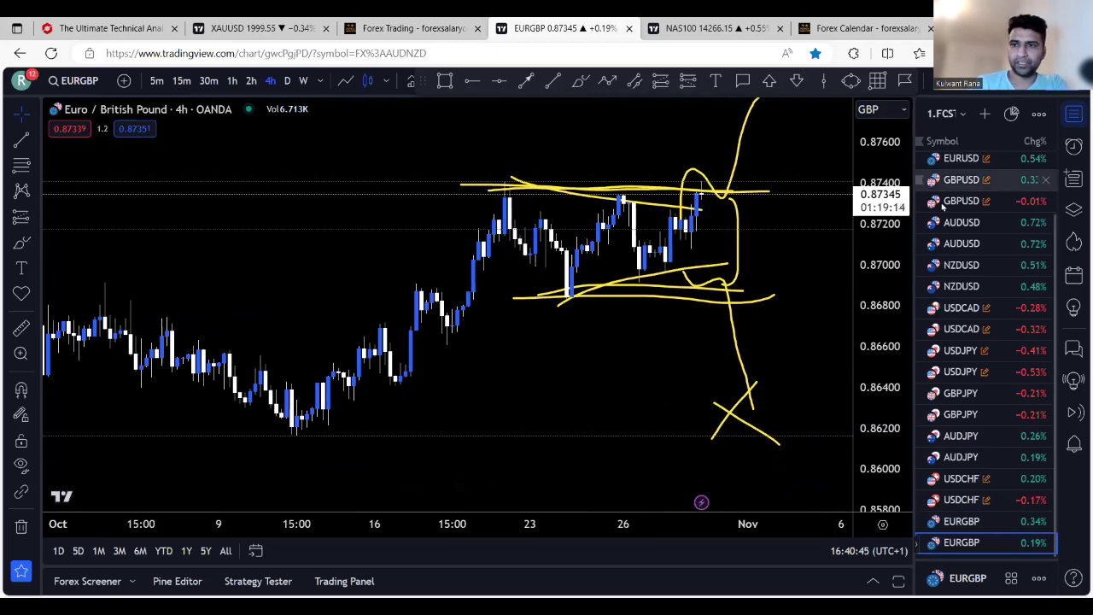
Open the XAUUSD gold chart and examine its recent price action on the 30-minute and 4-hour timeframes.
click(238, 32)
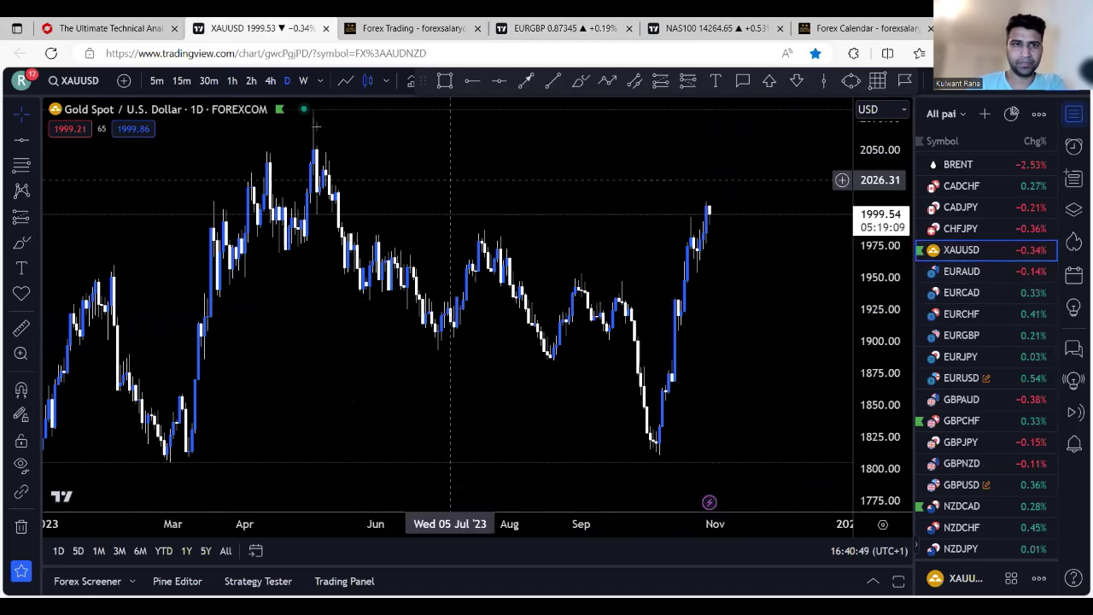
click(209, 80)
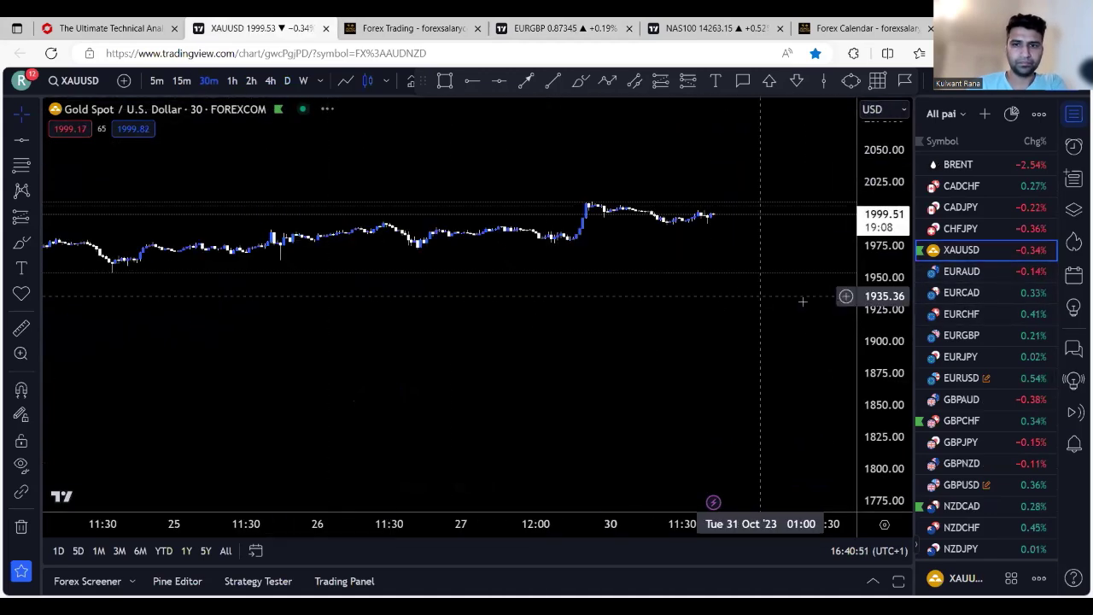
drag(776, 298, 730, 313)
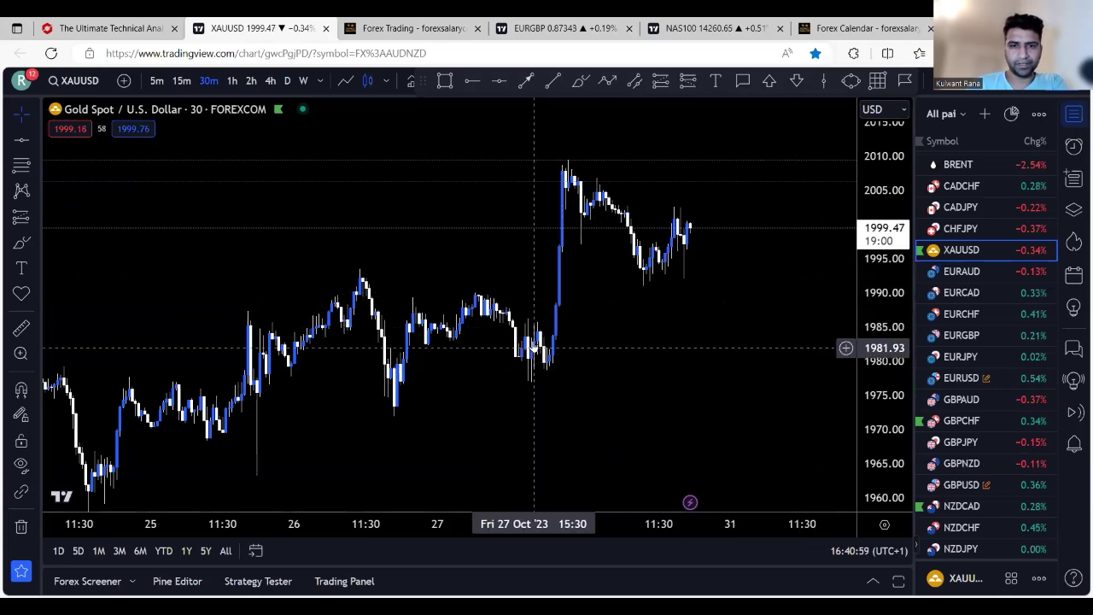
drag(567, 368, 597, 411)
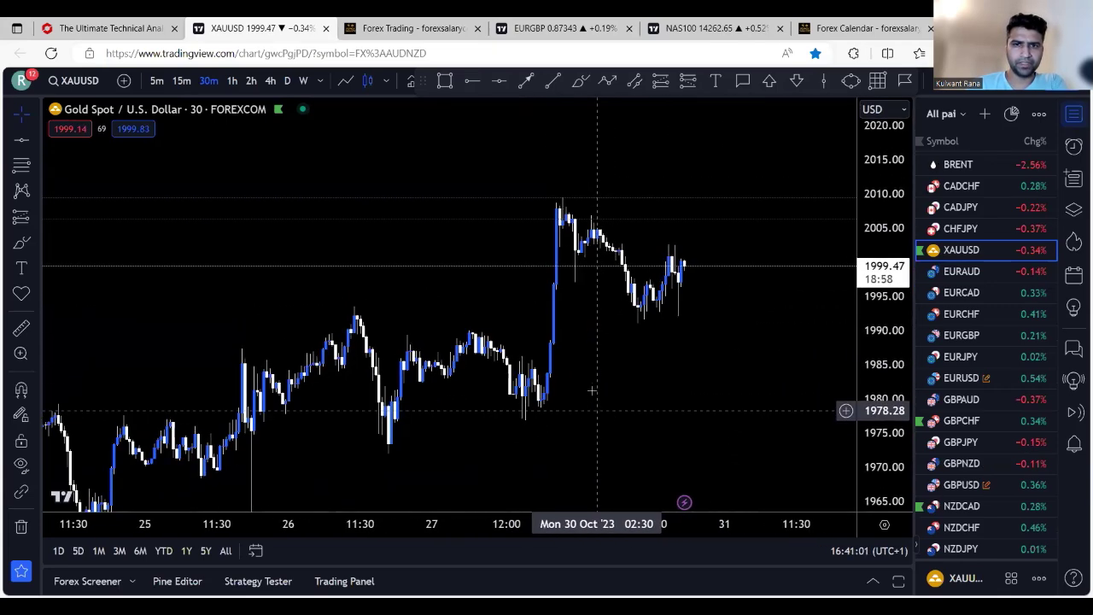
click(269, 81)
drag(464, 381, 174, 293)
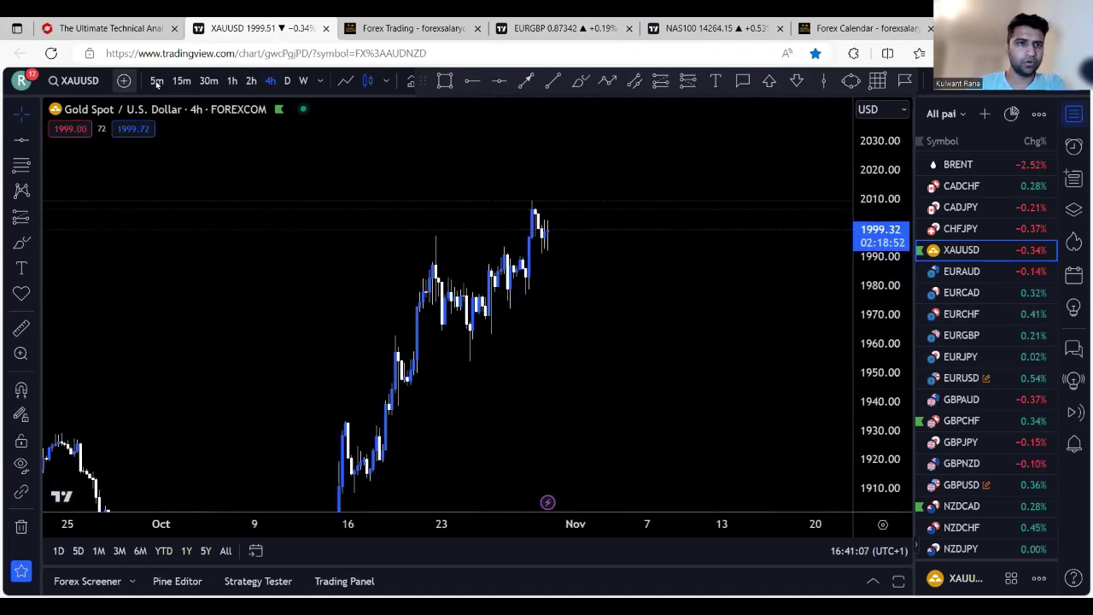
On the 30-minute gold chart, draw a descending trend line from 2009.45 along the recent highs and a horizontal ray at 1991.64.
click(208, 80)
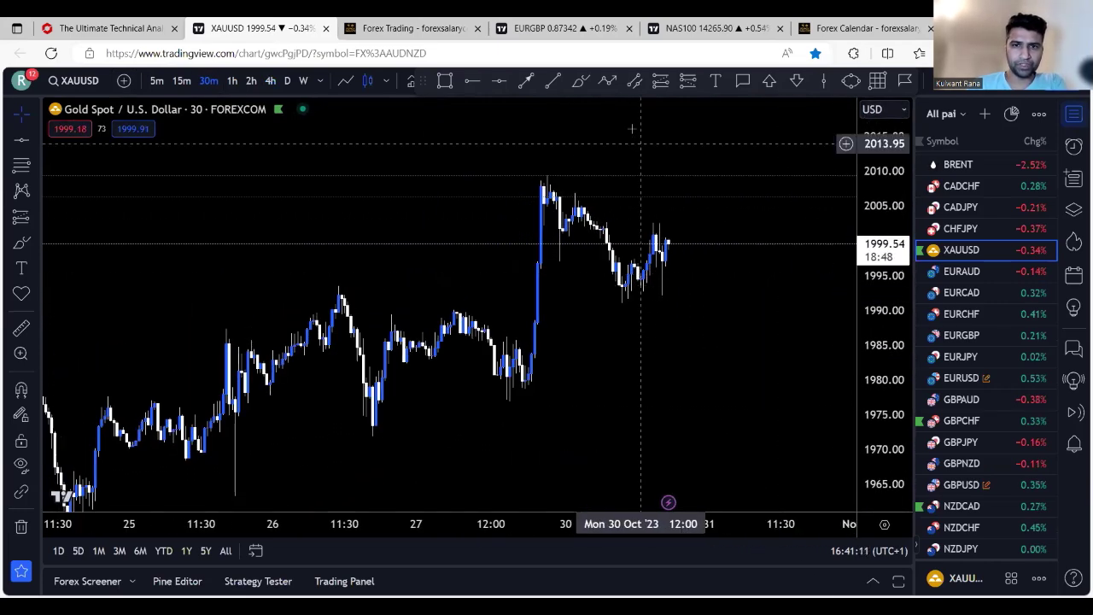
mouse_move(535, 176)
mouse_down()
mouse_move(671, 246)
mouse_move(678, 277)
mouse_up()
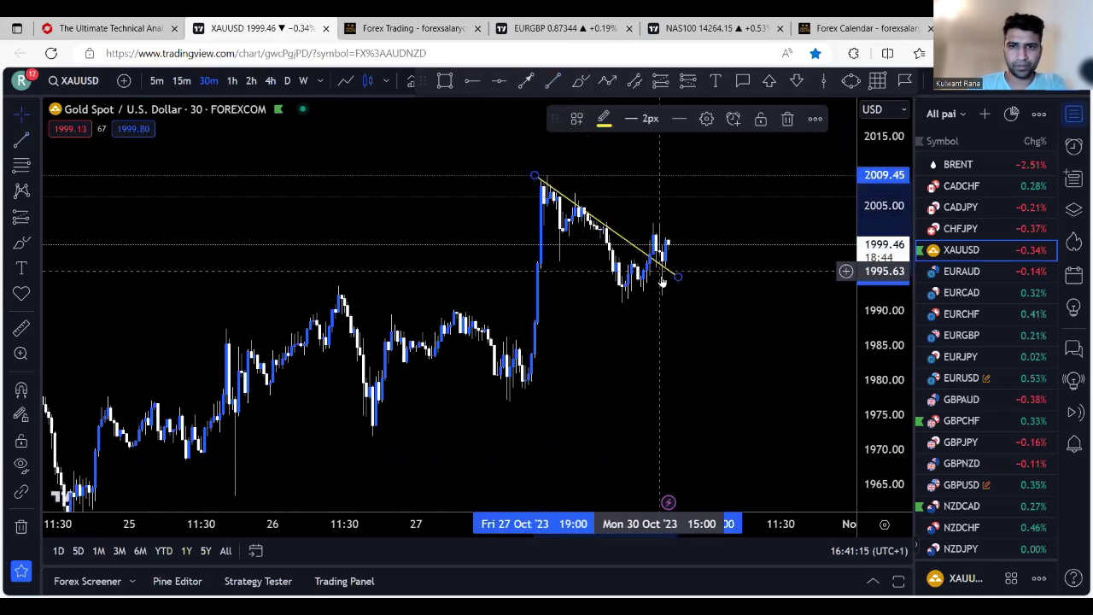
click(472, 81)
click(591, 299)
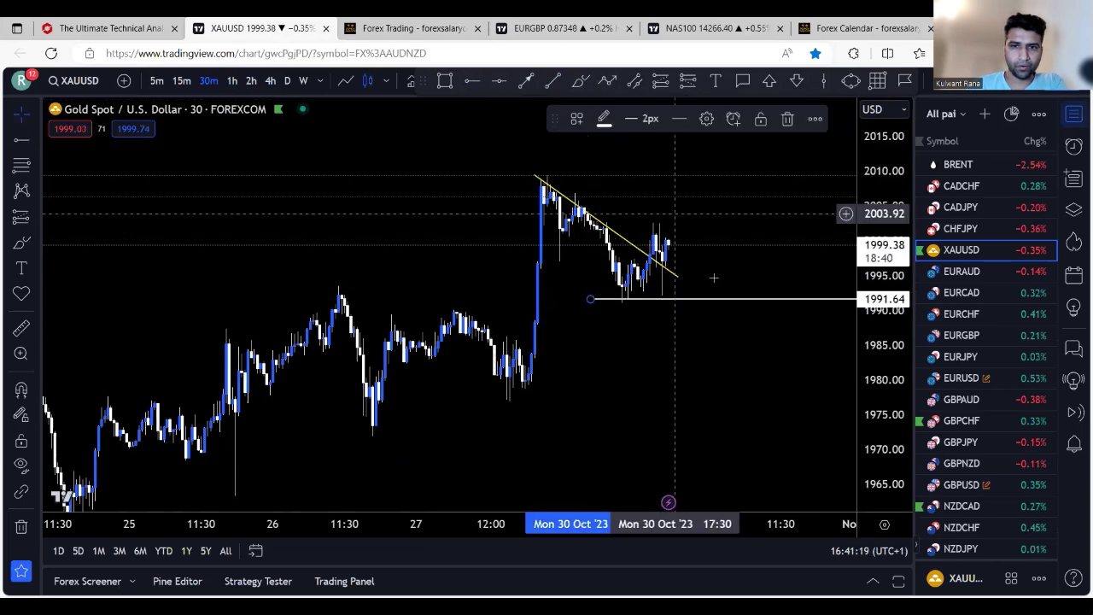
Place a long position at the latest gold candle with entry 1999.31, stop 1990.41 and target 2014.05.
drag(731, 212, 700, 221)
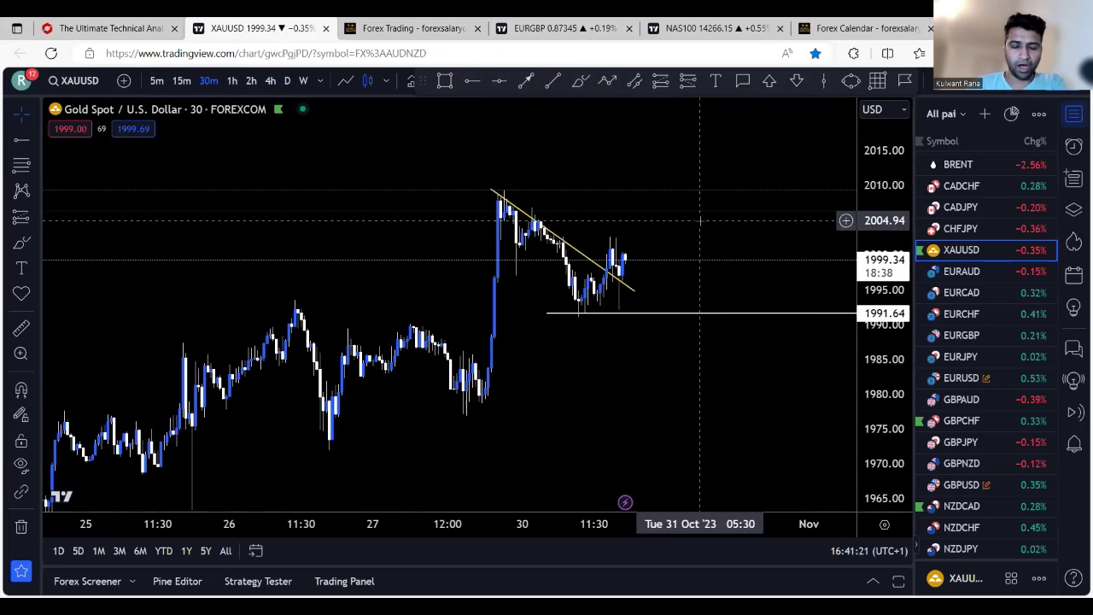
click(661, 80)
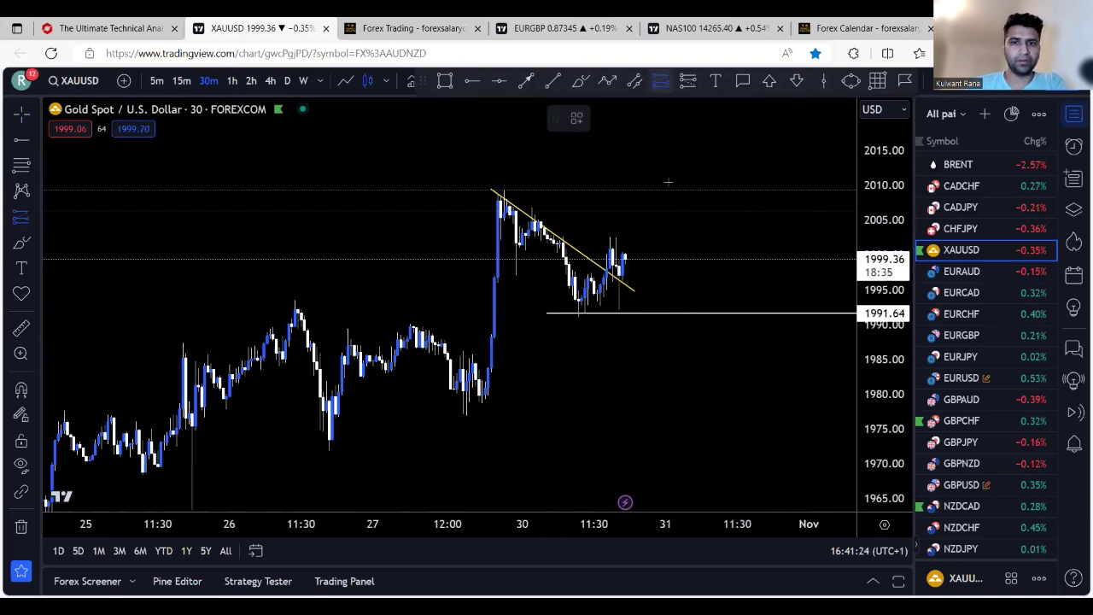
click(633, 259)
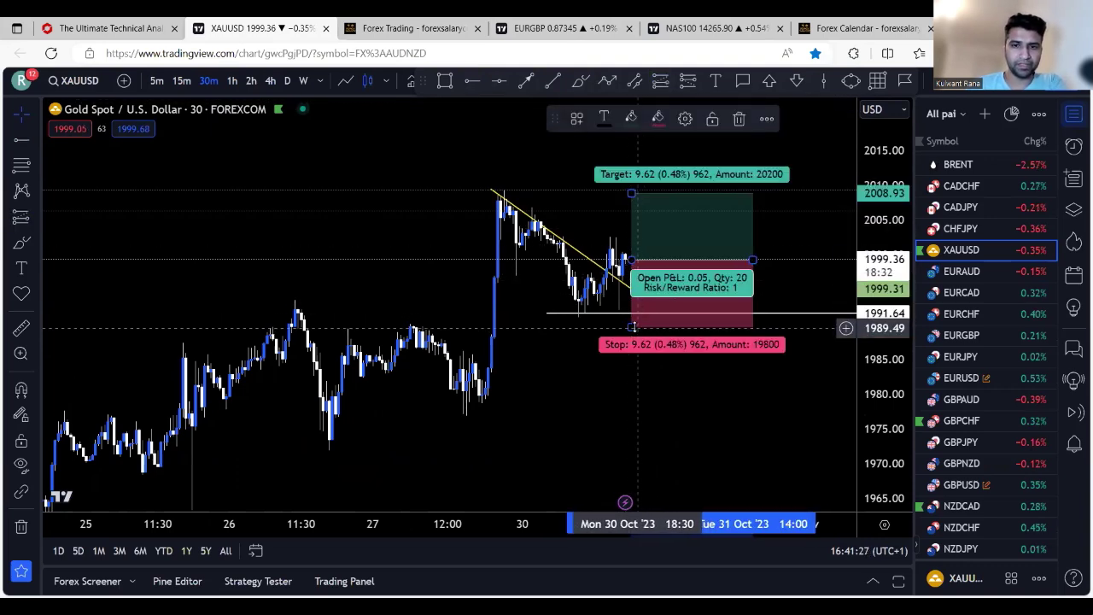
drag(632, 327, 631, 322)
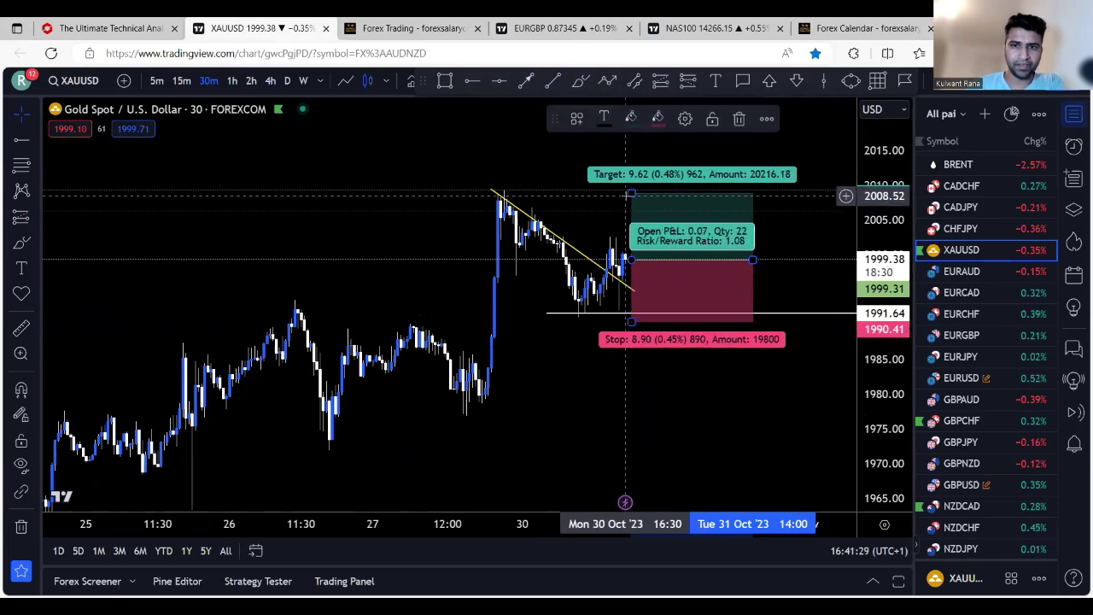
drag(631, 193, 632, 157)
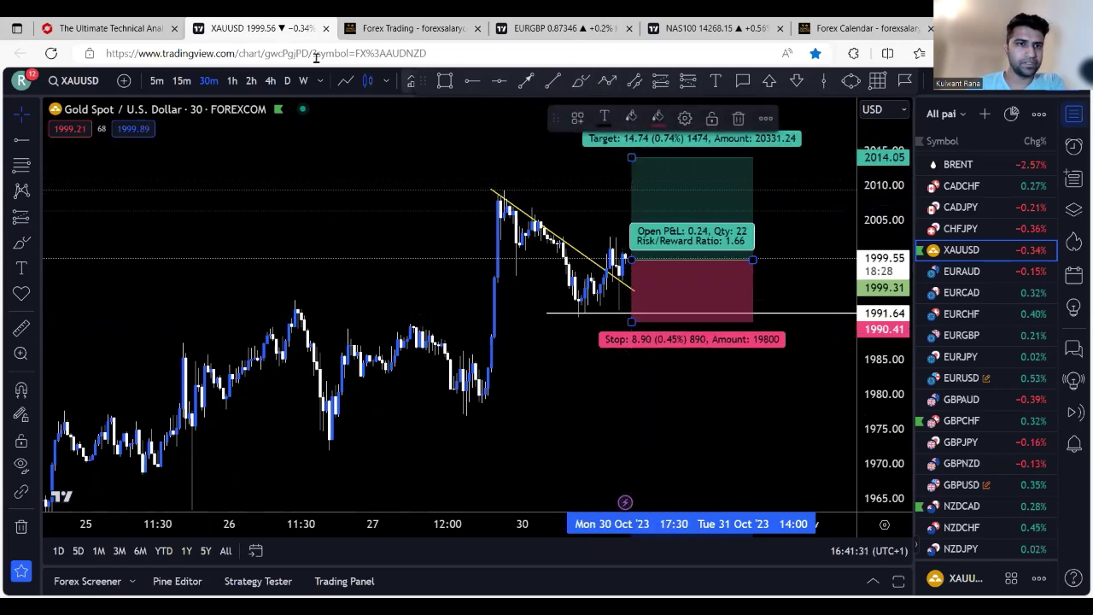
Switch the gold chart to the daily timeframe and examine the earlier highs from April and May 2023.
text(1D)
key(Return)
mouse_move(513, 361)
mouse_down()
mouse_move(757, 325)
mouse_move(645, 337)
mouse_up()
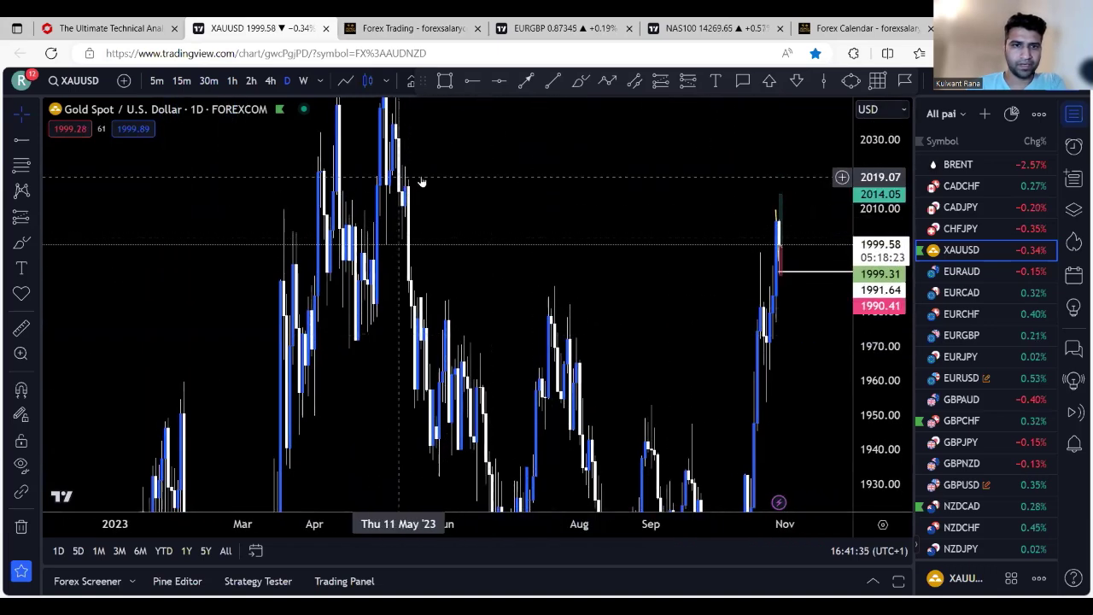
Draw a horizontal line at 2016.59 on the daily gold chart, and on the 30-minute chart set the long position's entry to 1996.78 and target to 2017.21.
click(499, 80)
click(448, 186)
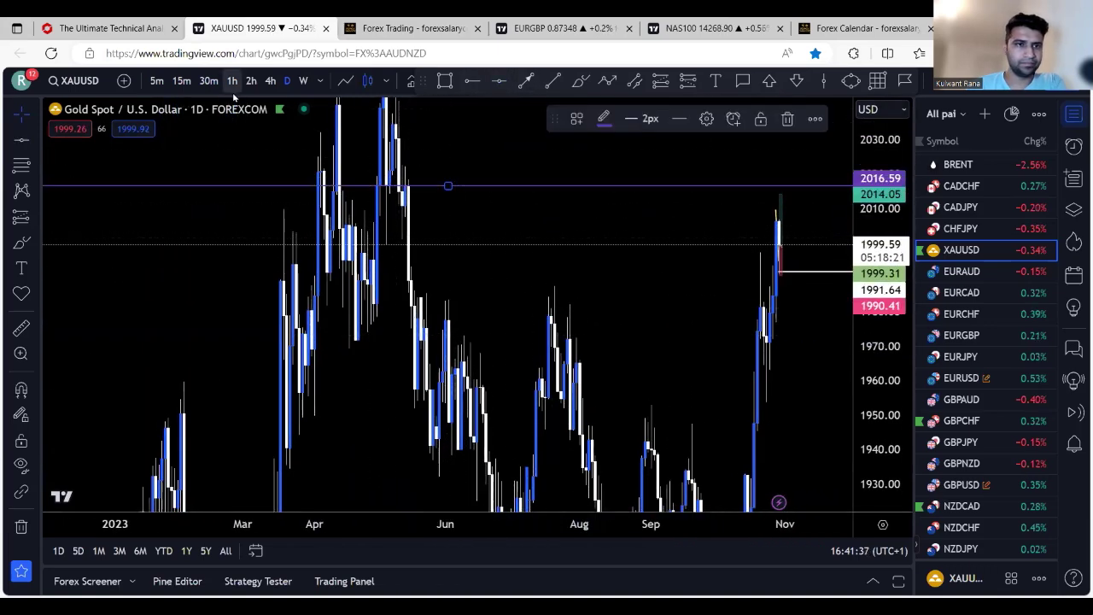
click(209, 81)
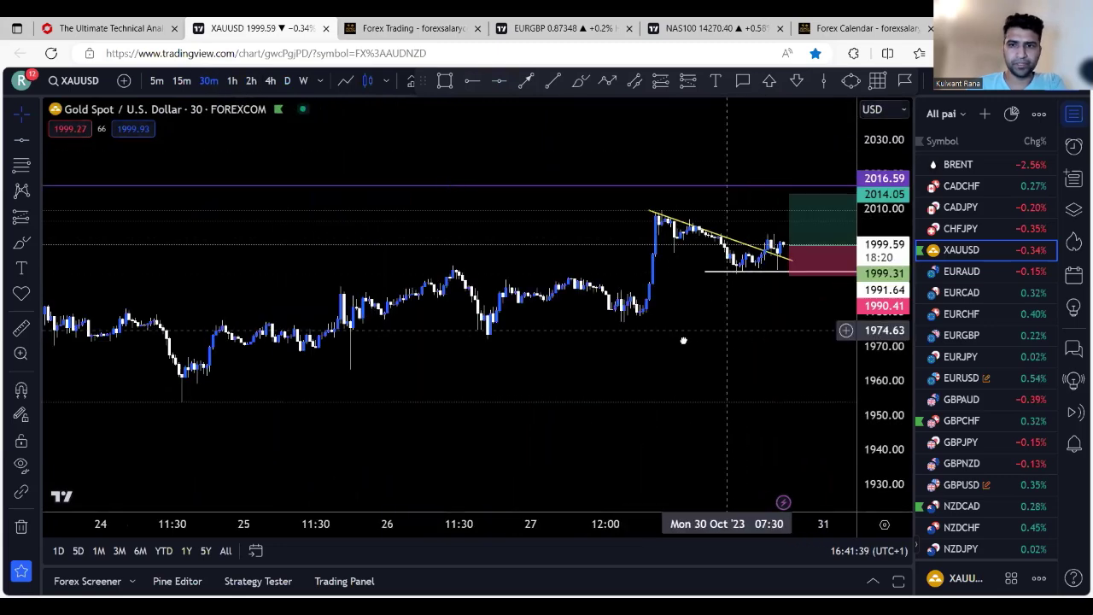
mouse_move(685, 224)
mouse_down()
mouse_move(685, 212)
mouse_move(586, 227)
mouse_move(627, 246)
mouse_move(636, 263)
mouse_up()
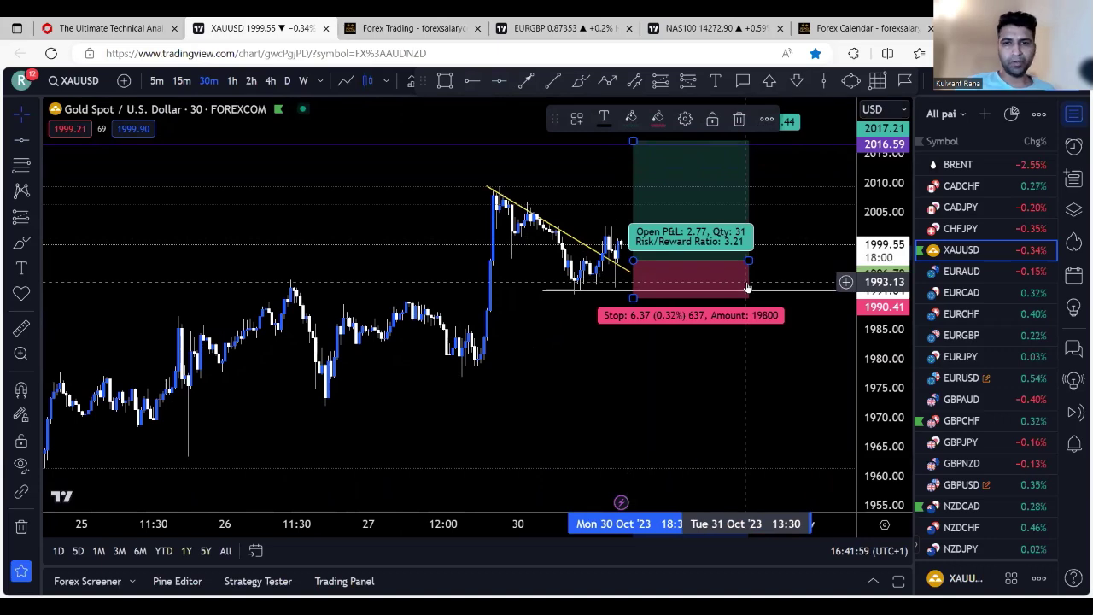
click(764, 242)
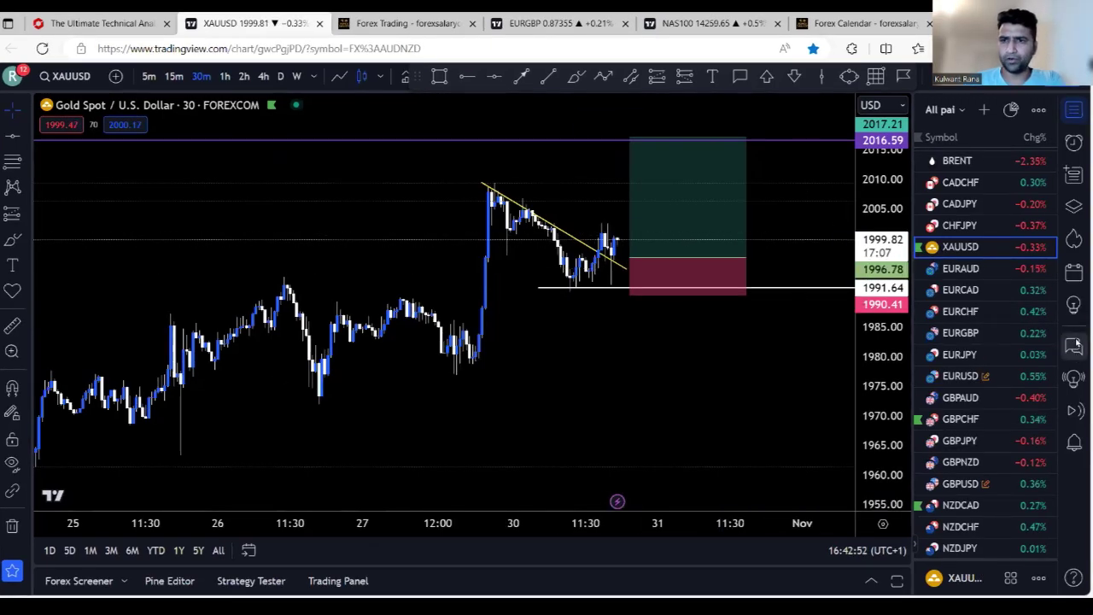
scroll(982, 213, up, 2)
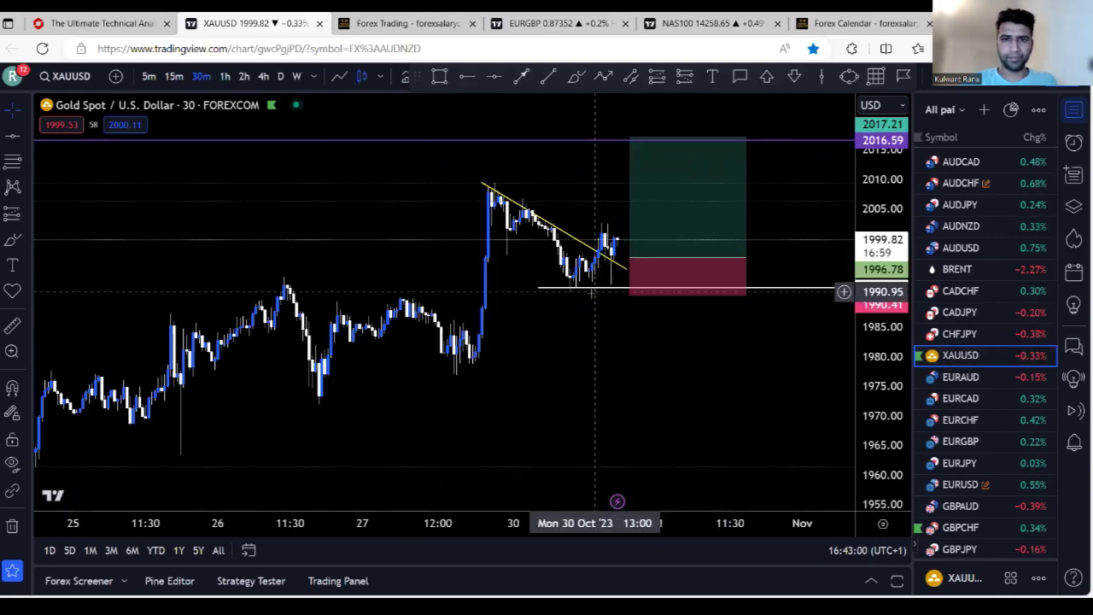
drag(527, 322, 647, 352)
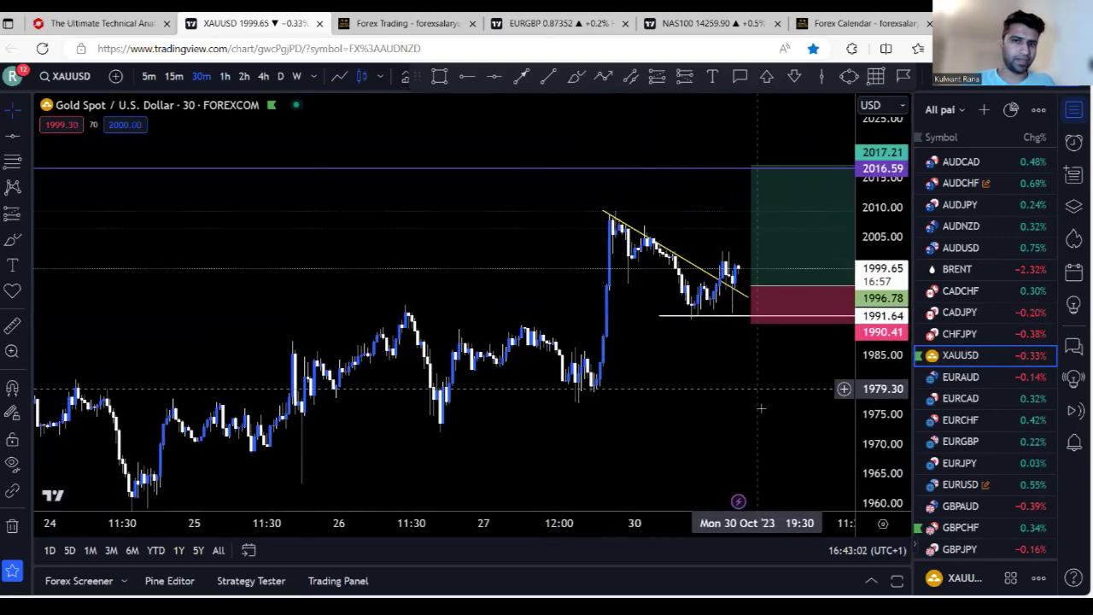
drag(762, 369, 686, 281)
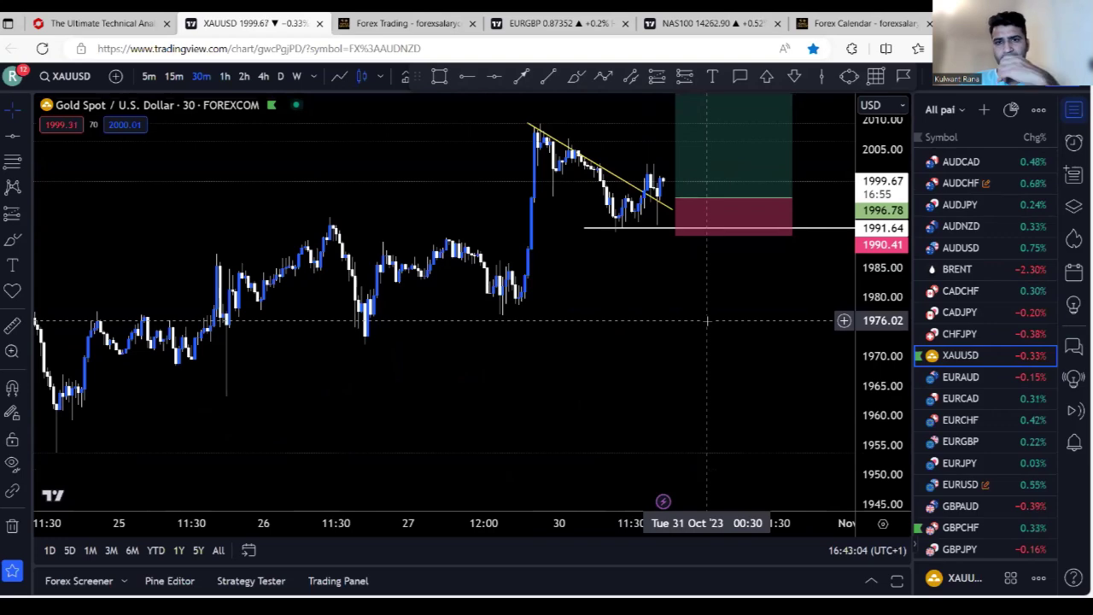
Open the GBPCHF chart from the watchlist and view it on the 4-hour and 1-hour timeframes.
scroll(955, 403, down, 3)
click(955, 403)
click(263, 76)
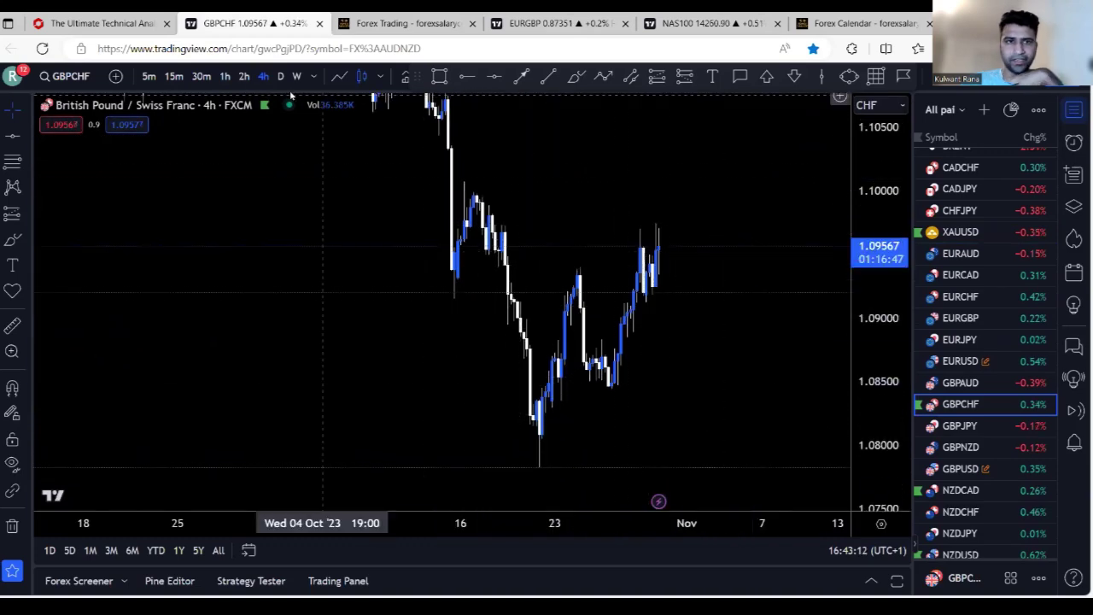
click(225, 76)
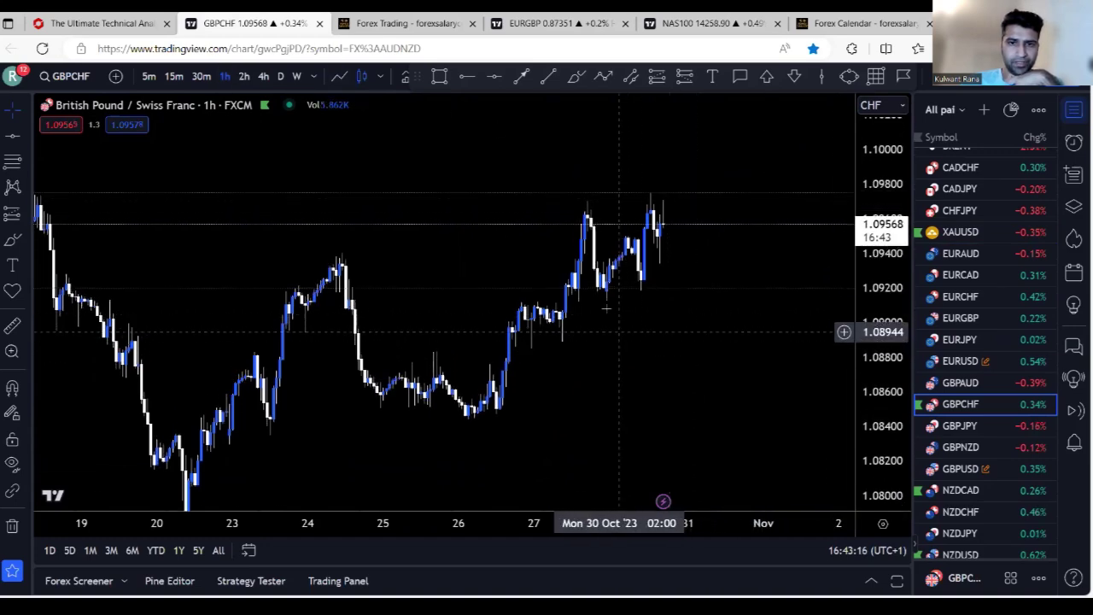
On the 1-hour GBPCHF chart, draw an ascending trend line from 1.08882 along the recent lows and a horizontal line at 1.09690.
click(525, 343)
click(695, 245)
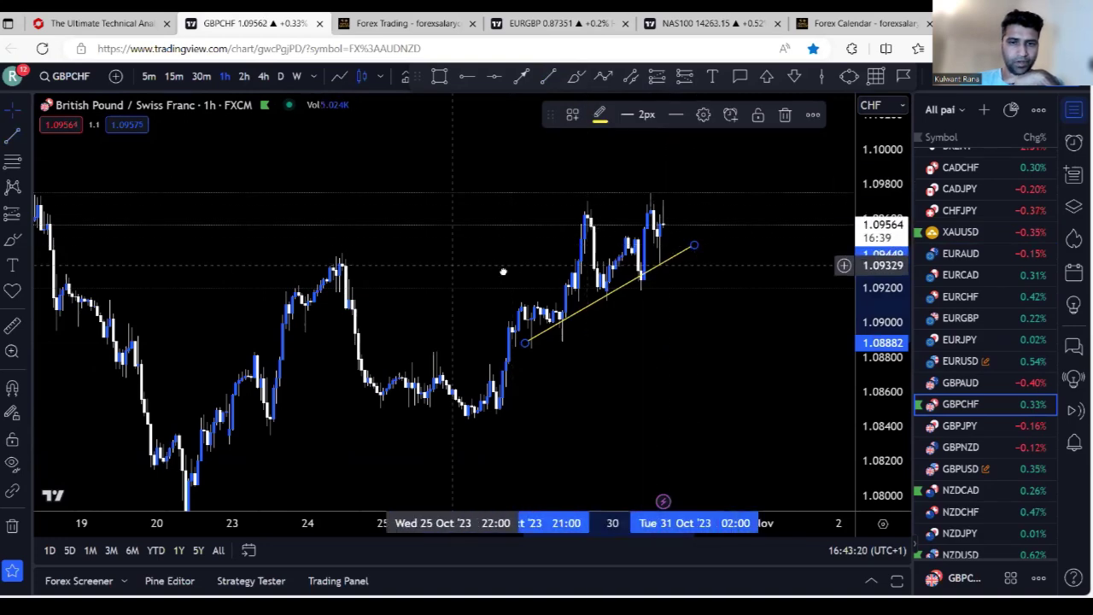
scroll(726, 299, left, 10)
click(494, 77)
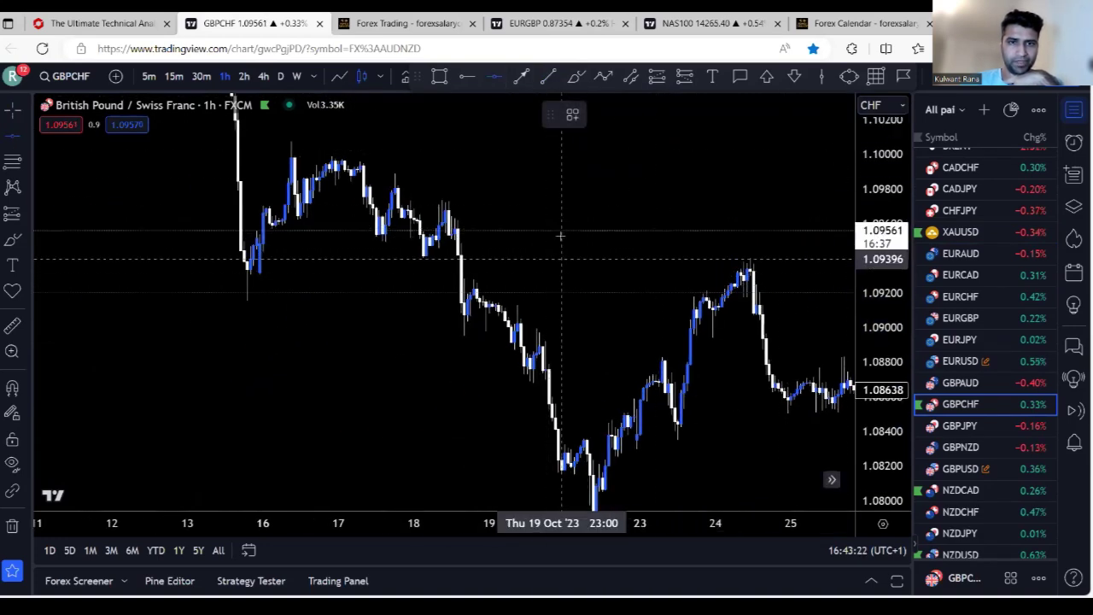
click(675, 210)
mouse_move(687, 244)
mouse_down()
mouse_move(435, 297)
mouse_move(461, 282)
mouse_up()
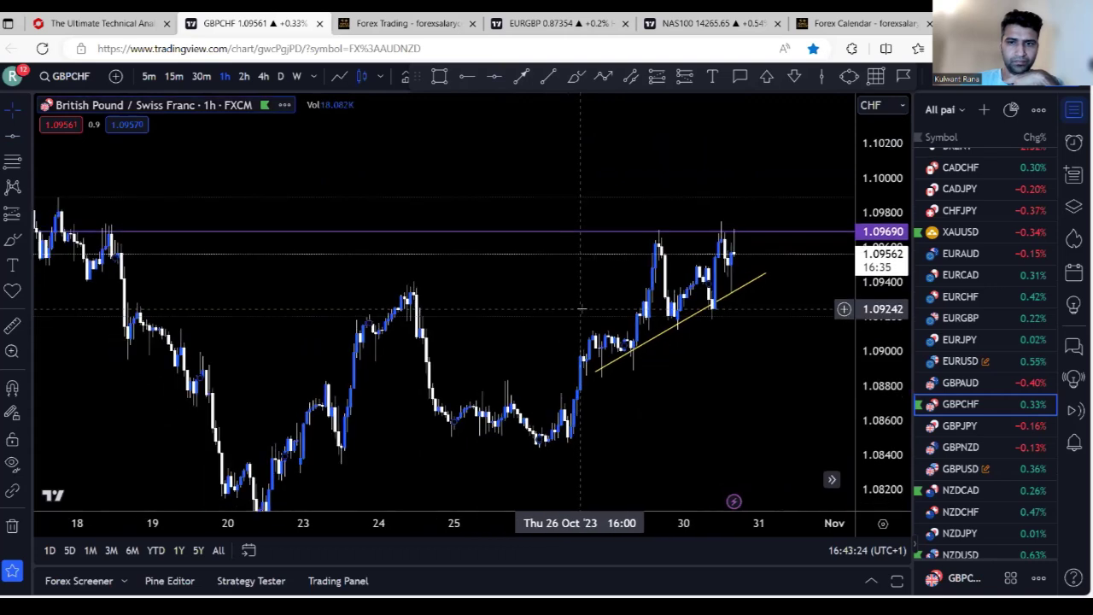
With the Brush, circle both highs at the horizontal line and sketch a possible drop below the trend line to about 1.0850 and an upward breakout.
click(577, 77)
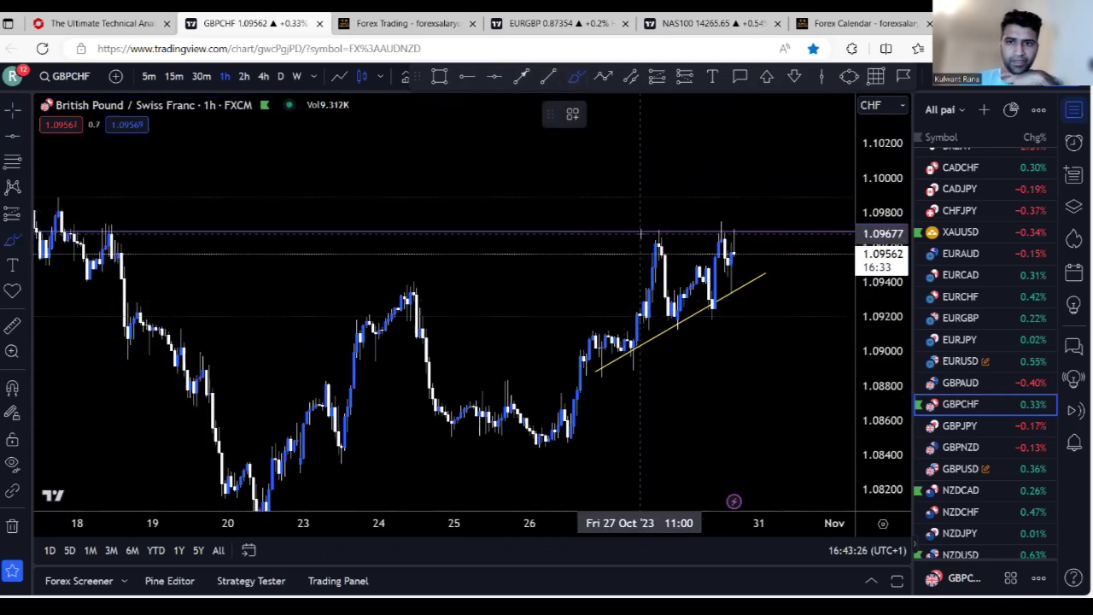
mouse_move(658, 230)
mouse_down()
mouse_move(702, 234)
mouse_move(744, 206)
mouse_up()
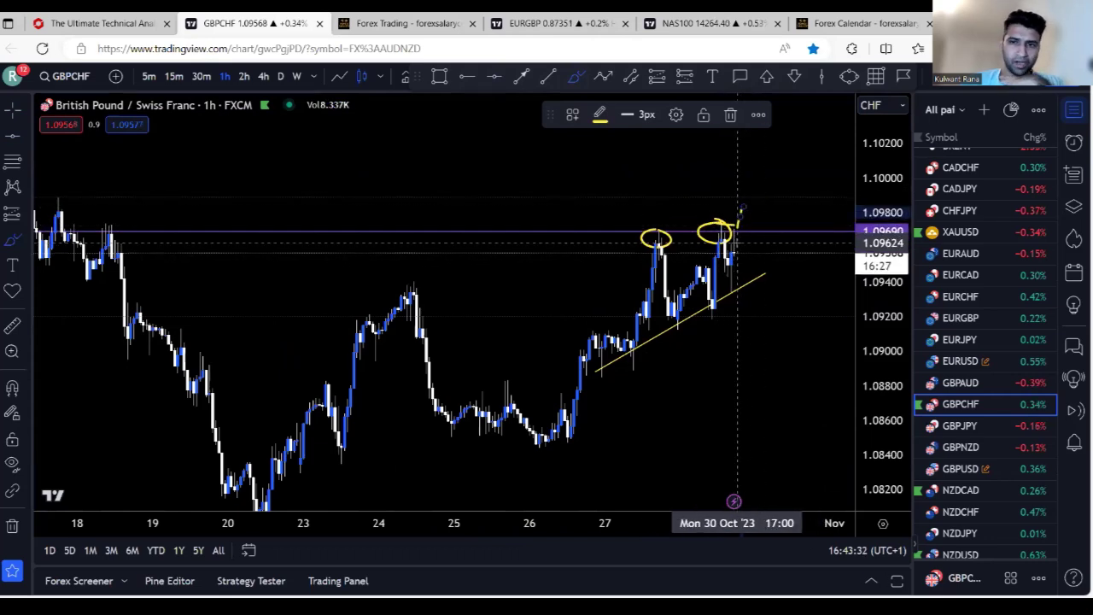
mouse_move(744, 262)
mouse_down()
mouse_move(757, 274)
mouse_move(705, 293)
mouse_up()
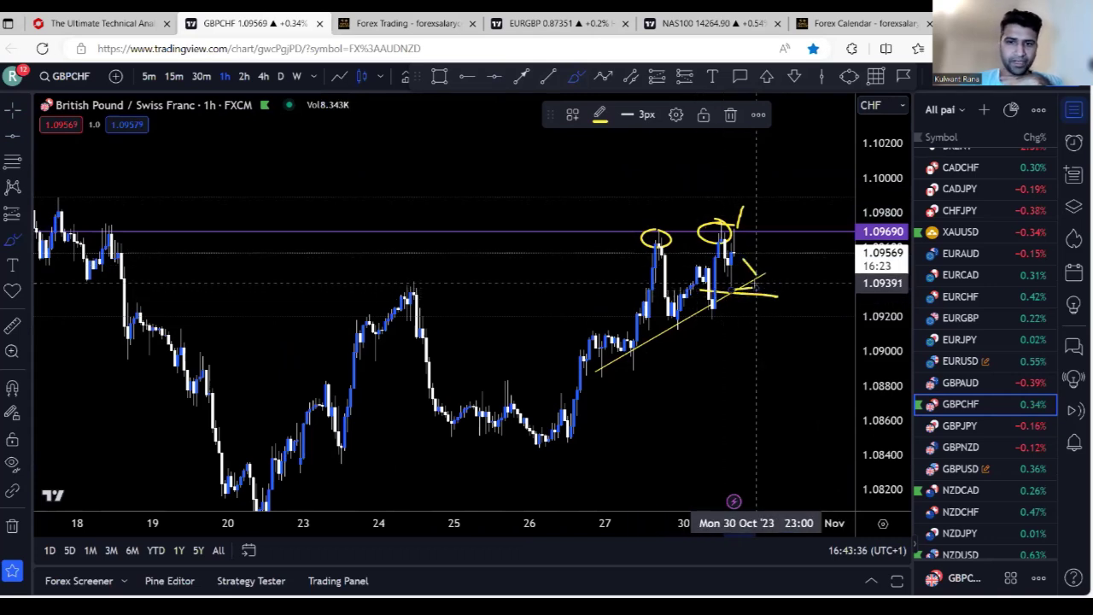
mouse_move(767, 293)
mouse_down()
mouse_move(732, 301)
mouse_move(754, 287)
mouse_move(771, 428)
mouse_move(800, 439)
mouse_up()
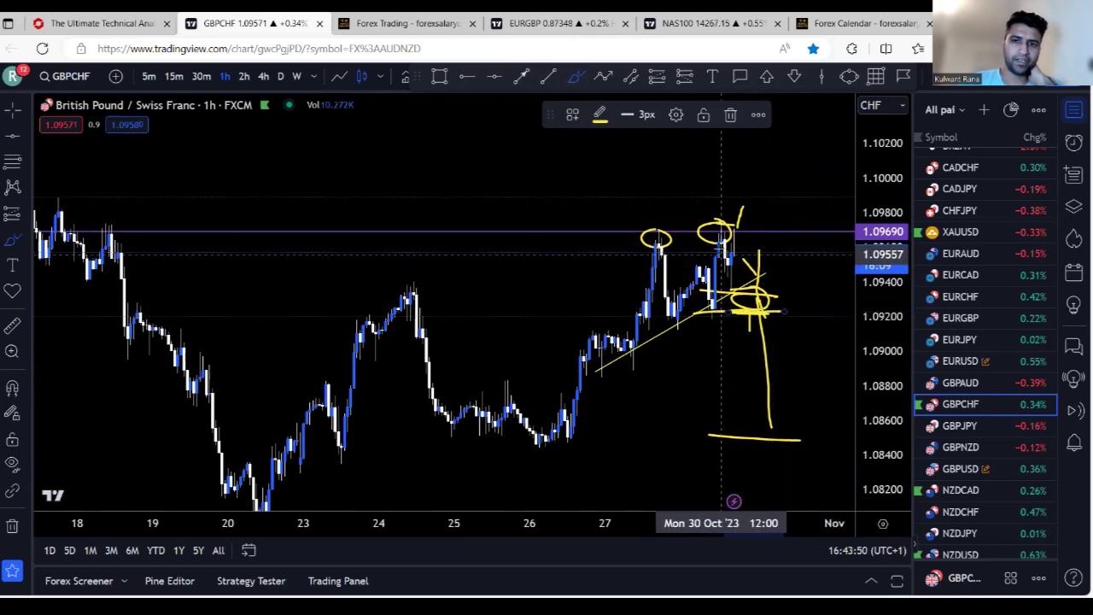
mouse_move(753, 316)
mouse_down()
mouse_move(763, 265)
mouse_move(749, 291)
mouse_move(771, 253)
mouse_move(825, 438)
mouse_up()
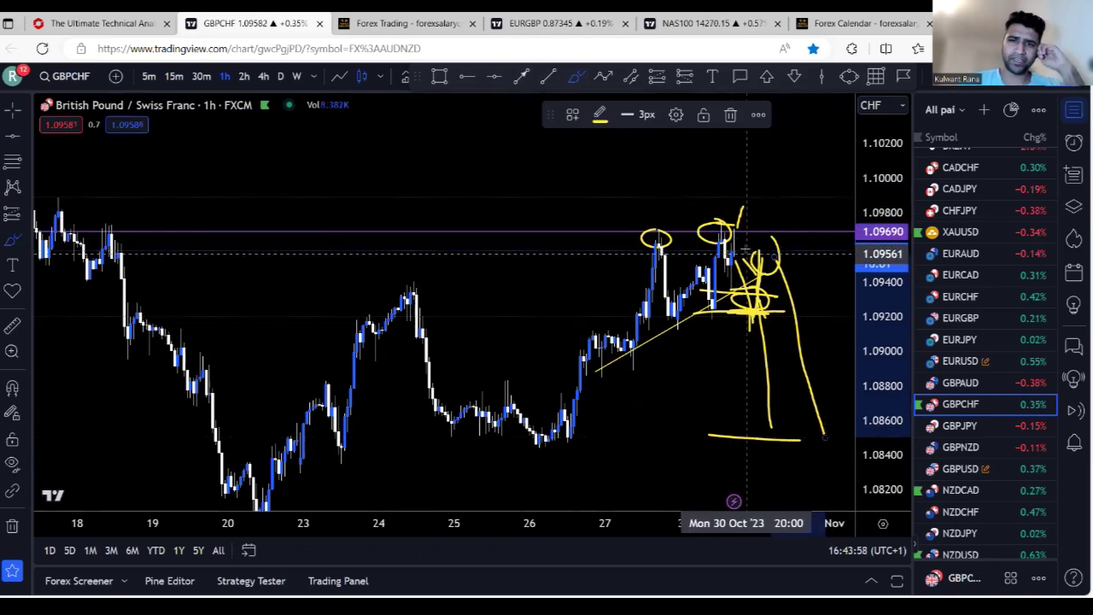
mouse_move(742, 224)
mouse_down()
mouse_move(795, 180)
mouse_move(802, 134)
mouse_up()
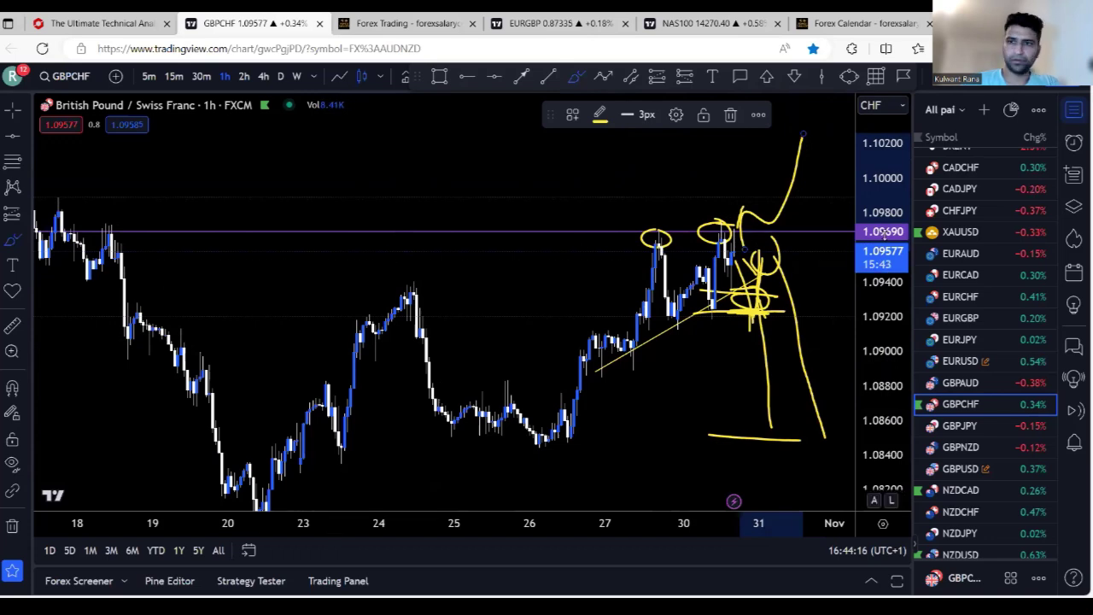
Open the EURUSD chart on the 4-hour timeframe and draw a horizontal ray at 1.06031 starting from 23 October 2023.
scroll(999, 296, up, 4)
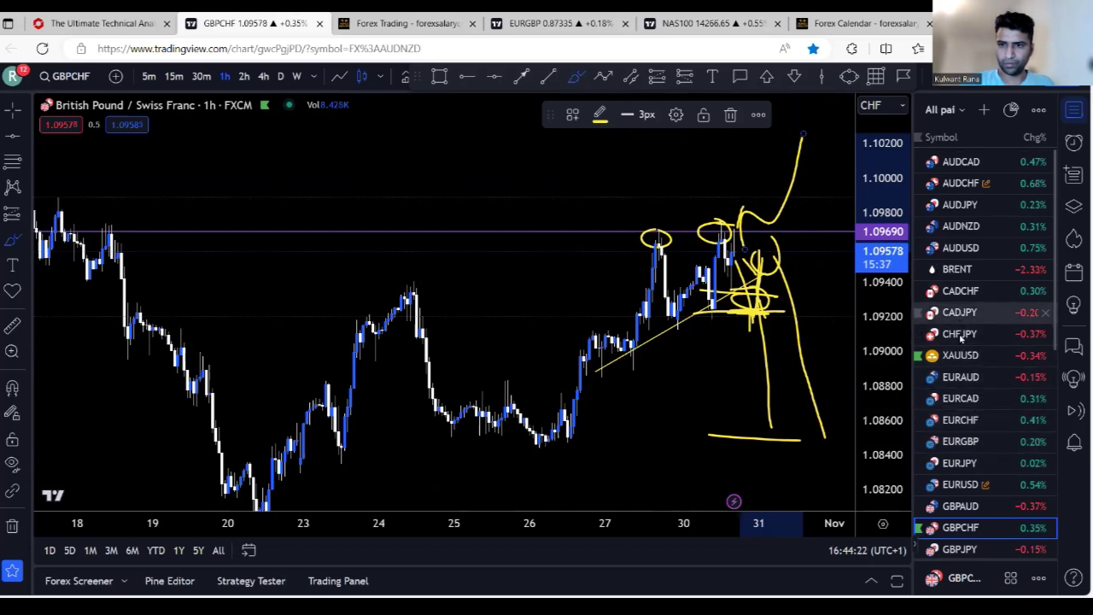
scroll(961, 323, down, 4)
click(972, 366)
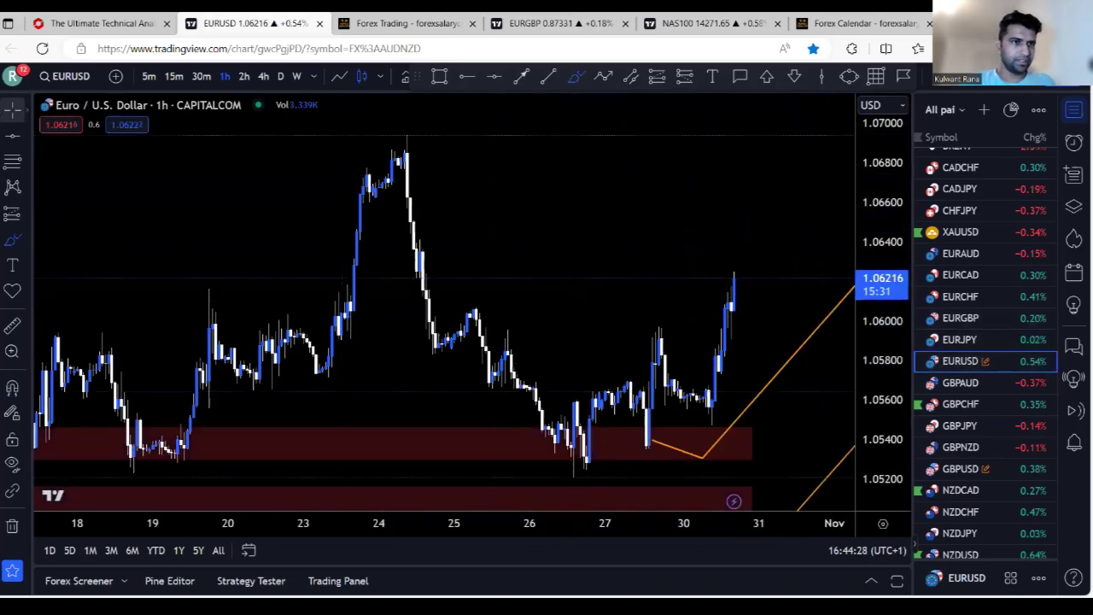
click(263, 77)
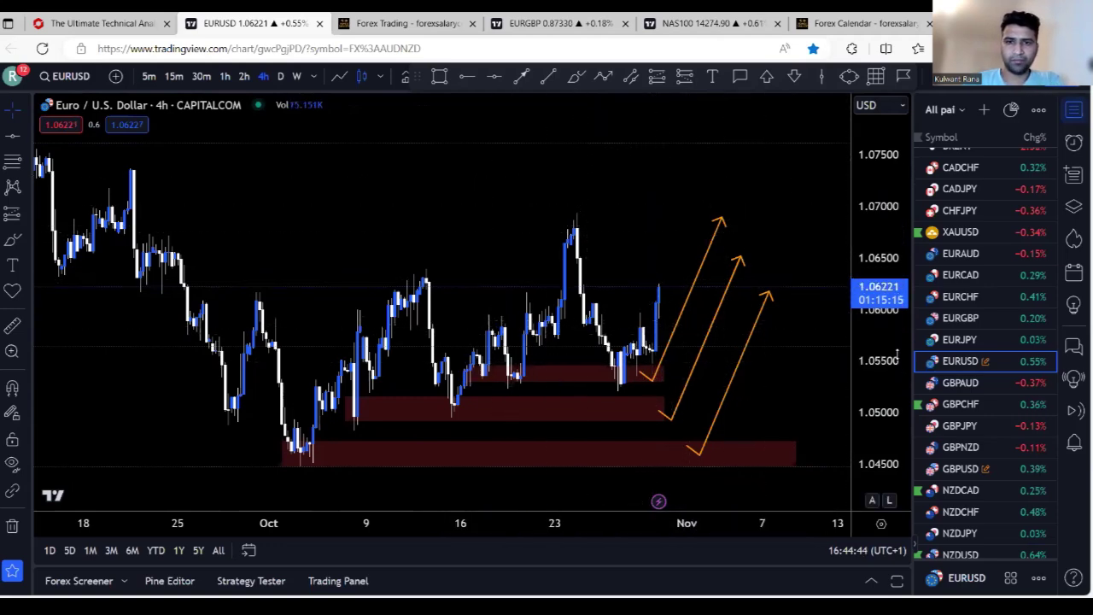
drag(881, 363, 882, 294)
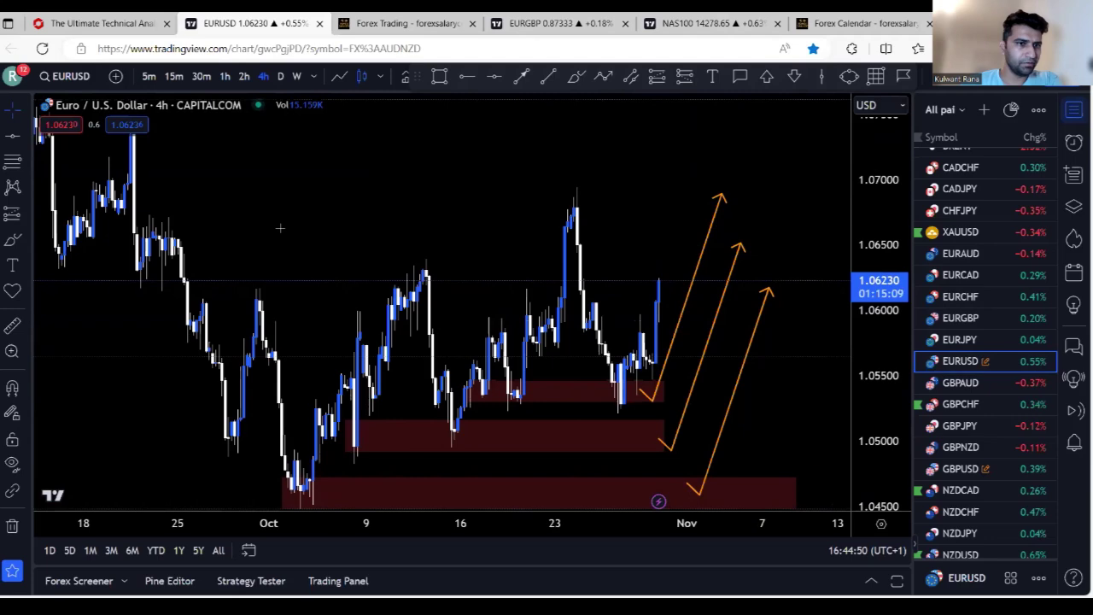
click(467, 76)
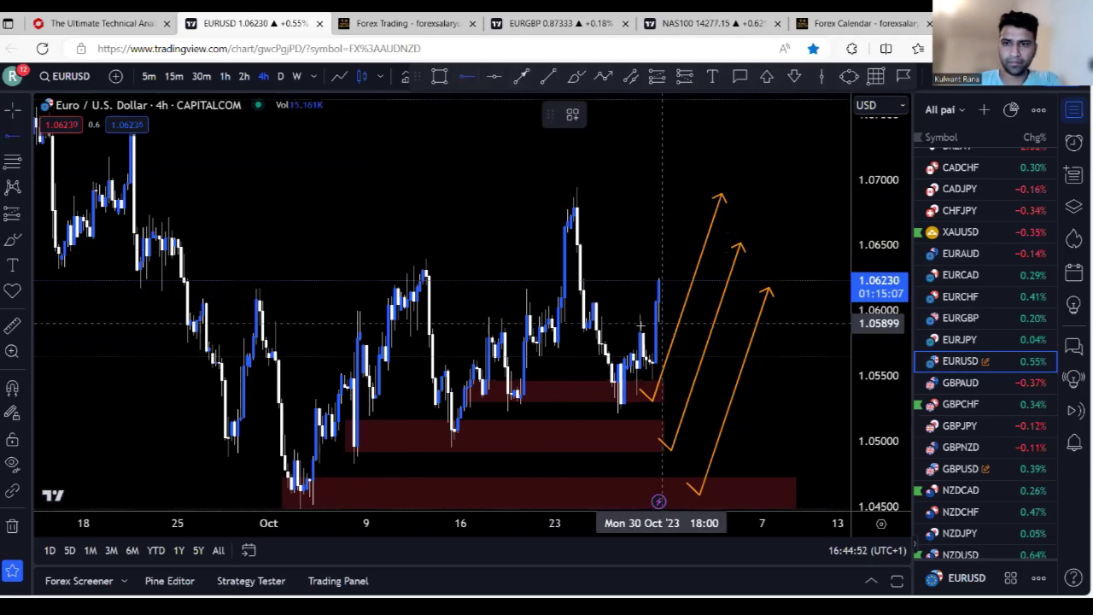
click(562, 305)
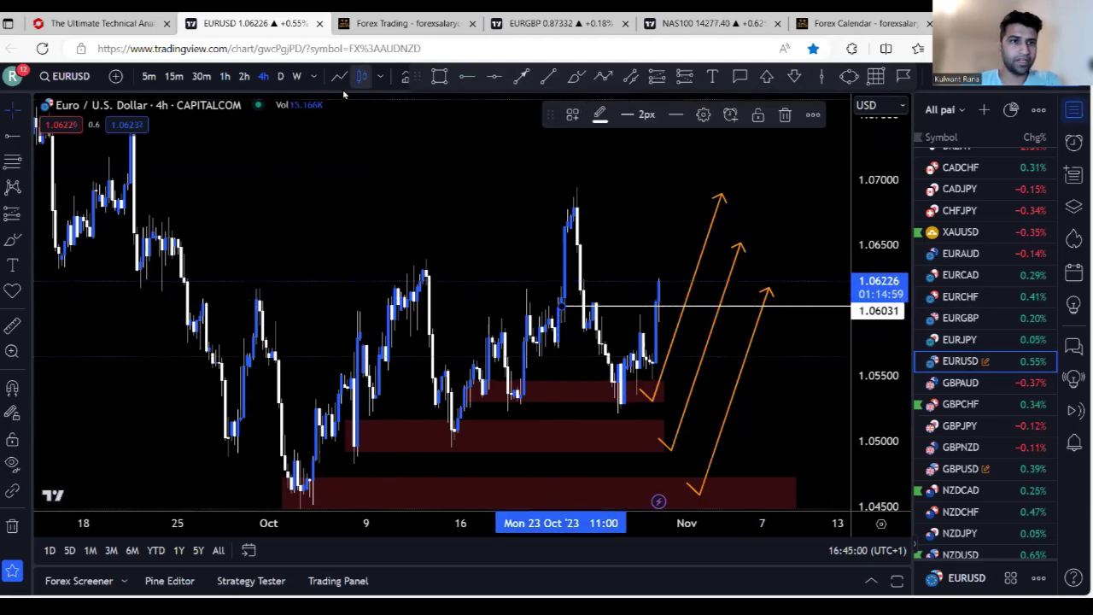
On the 15-minute EURUSD chart, draw horizontal rays at 1.06511 above the price and at 1.05801 below it.
click(174, 76)
scroll(755, 318, up, 3)
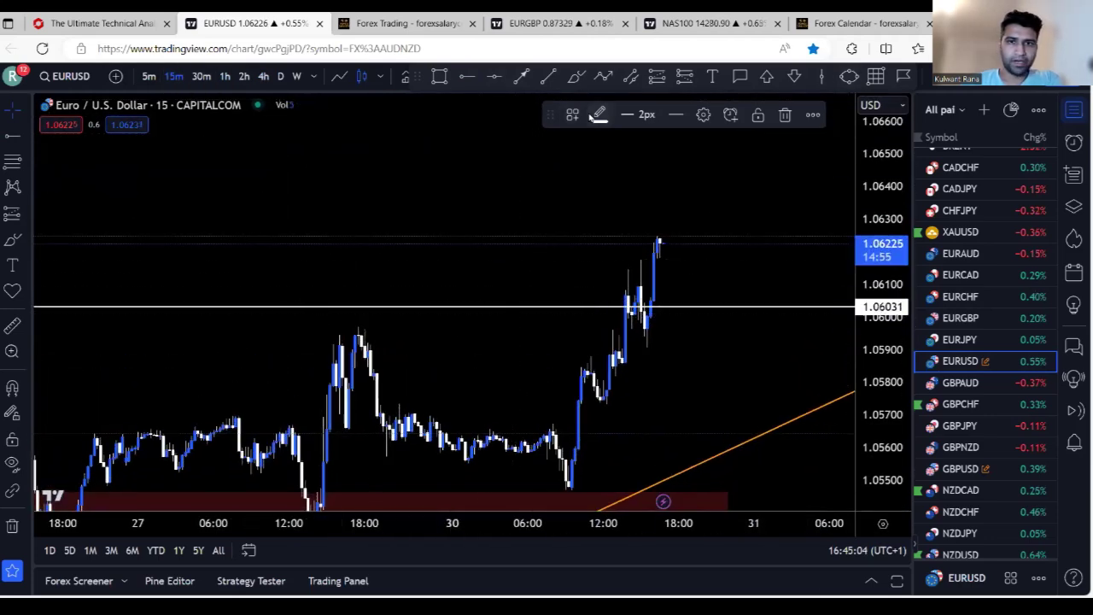
click(466, 77)
drag(873, 263, 873, 293)
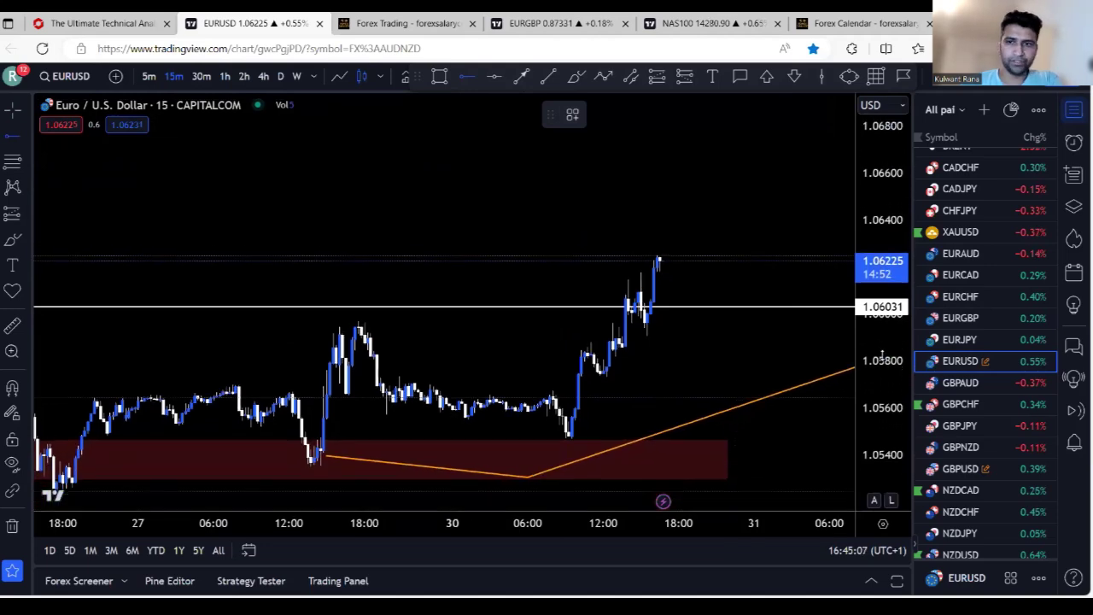
click(609, 196)
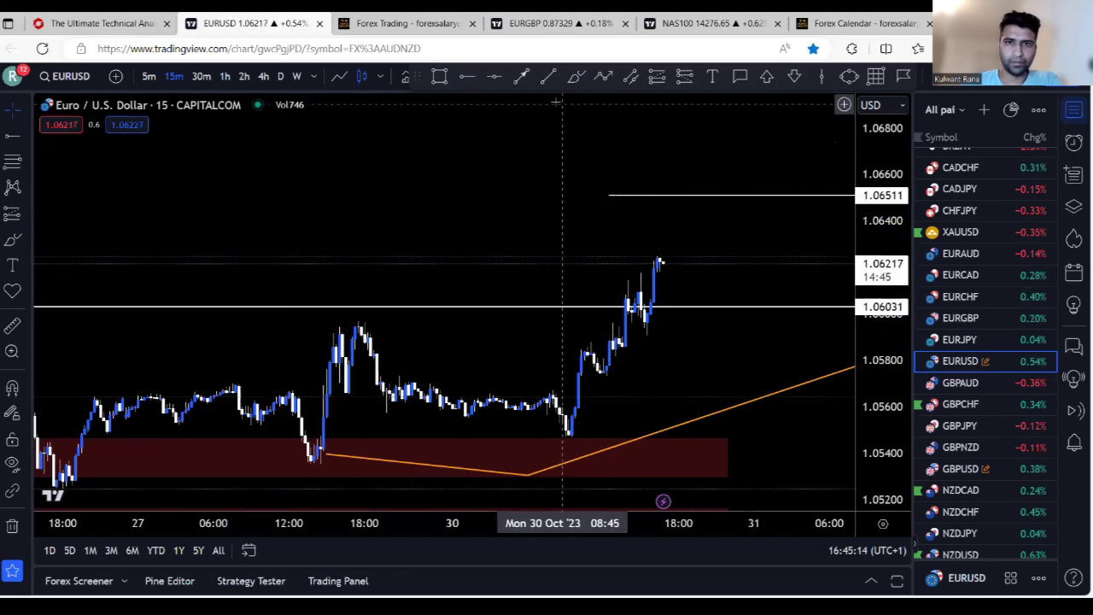
click(465, 77)
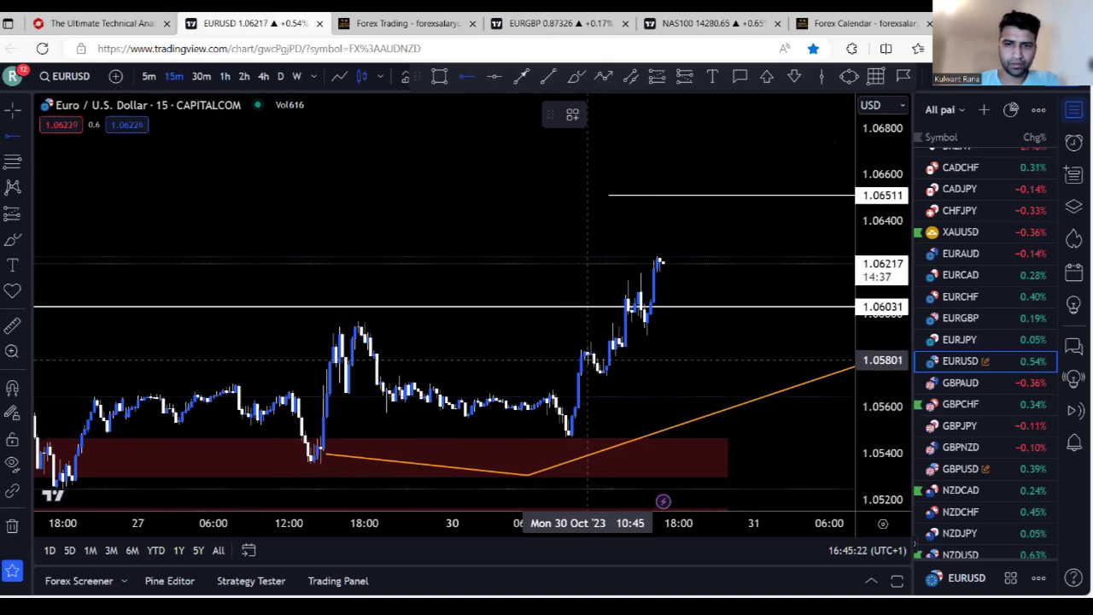
click(586, 359)
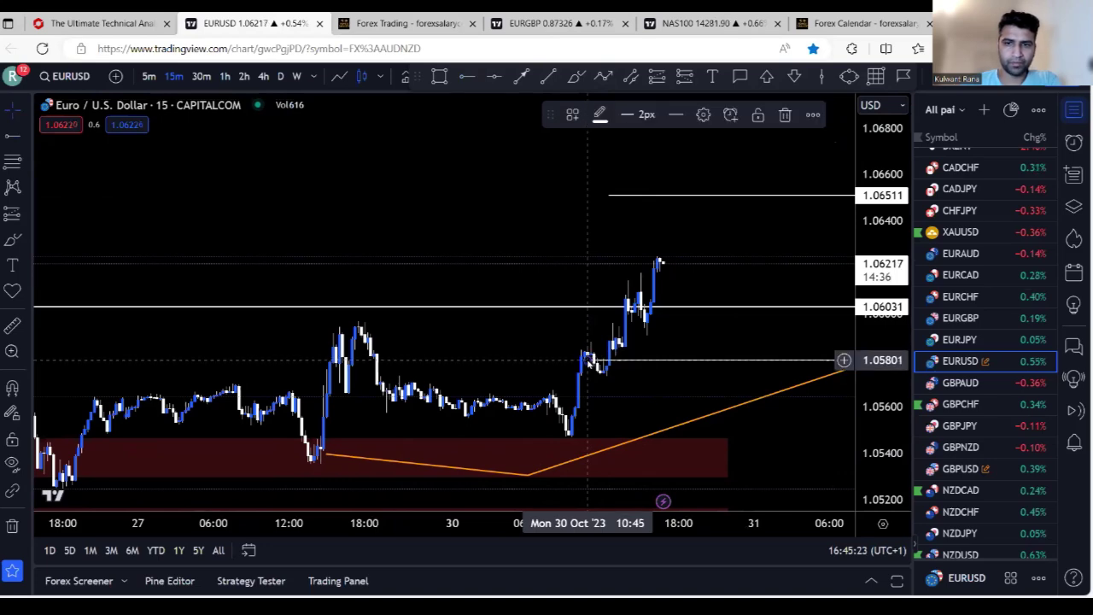
Place a long position at the latest EURUSD candle with entry 1.06017, stop 1.05801 and target 1.06505.
click(667, 81)
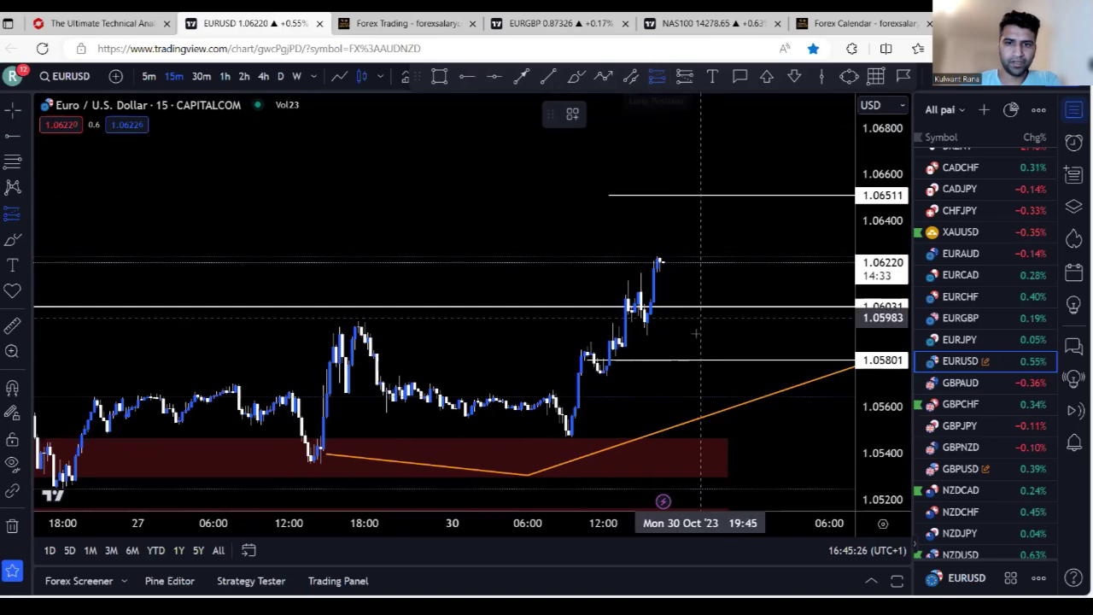
click(658, 311)
drag(659, 357, 659, 359)
drag(671, 260, 652, 195)
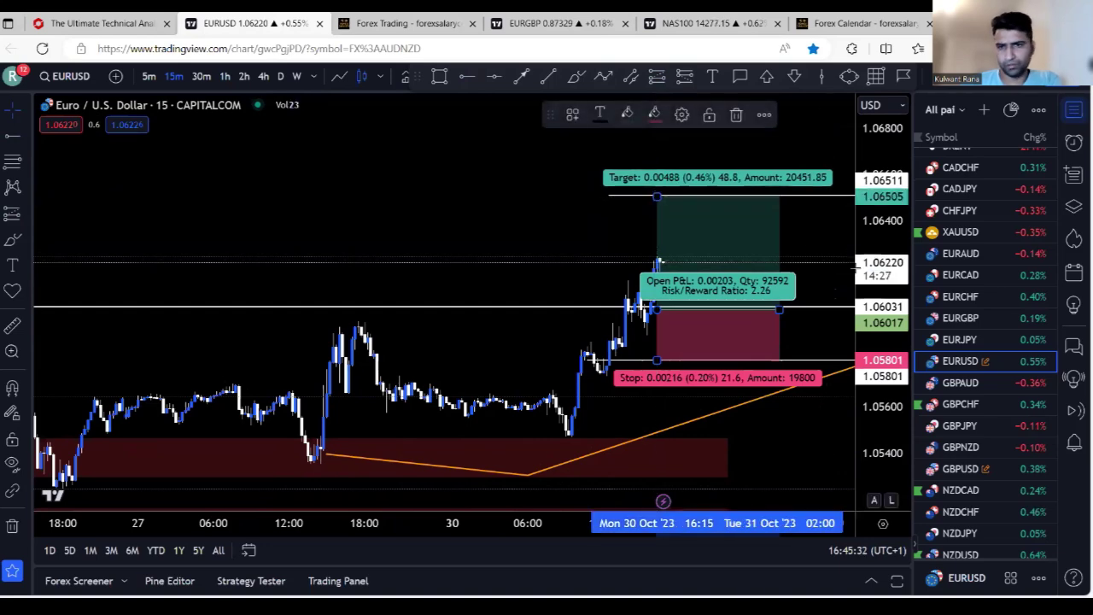
click(786, 248)
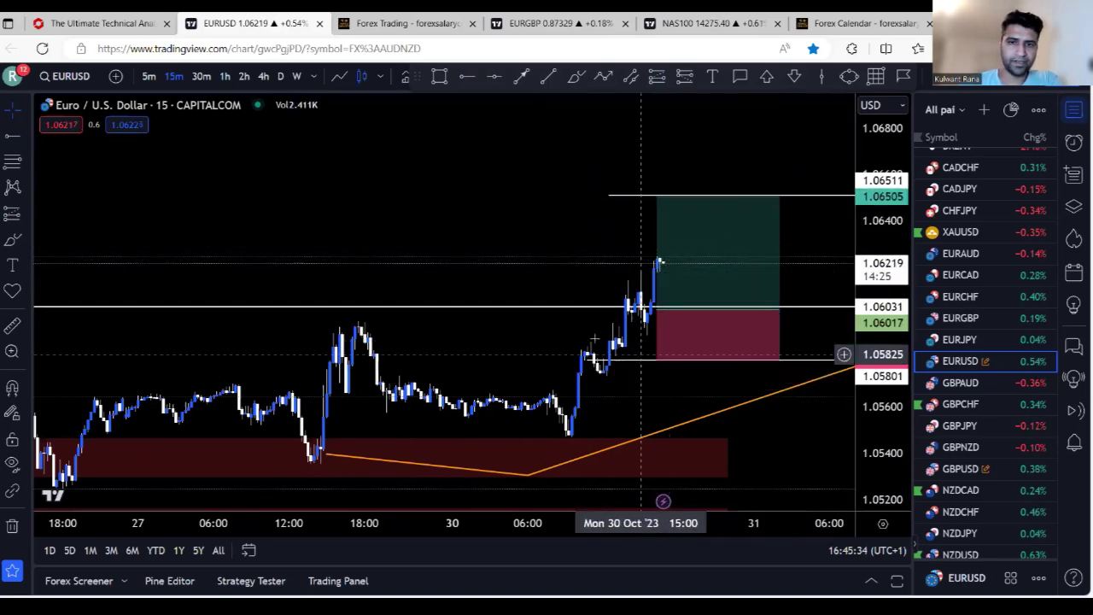
Draw an ascending trend line under the recent EURUSD lows from 1.05695 to 1.06076, trace the upswings with the Brush and circle the latest pullback.
click(432, 481)
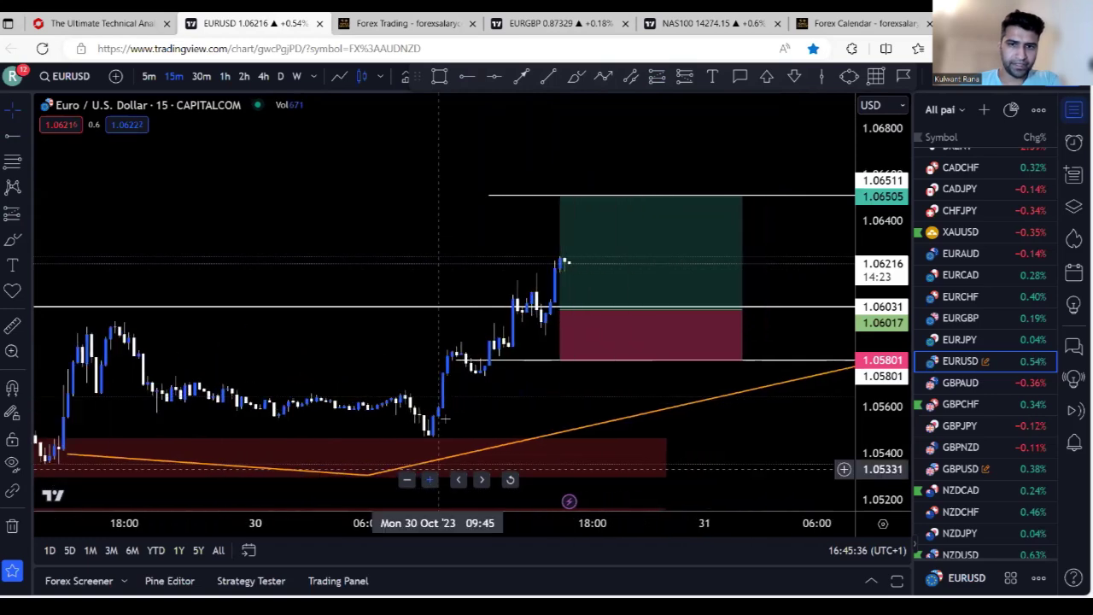
click(548, 76)
click(463, 384)
click(581, 296)
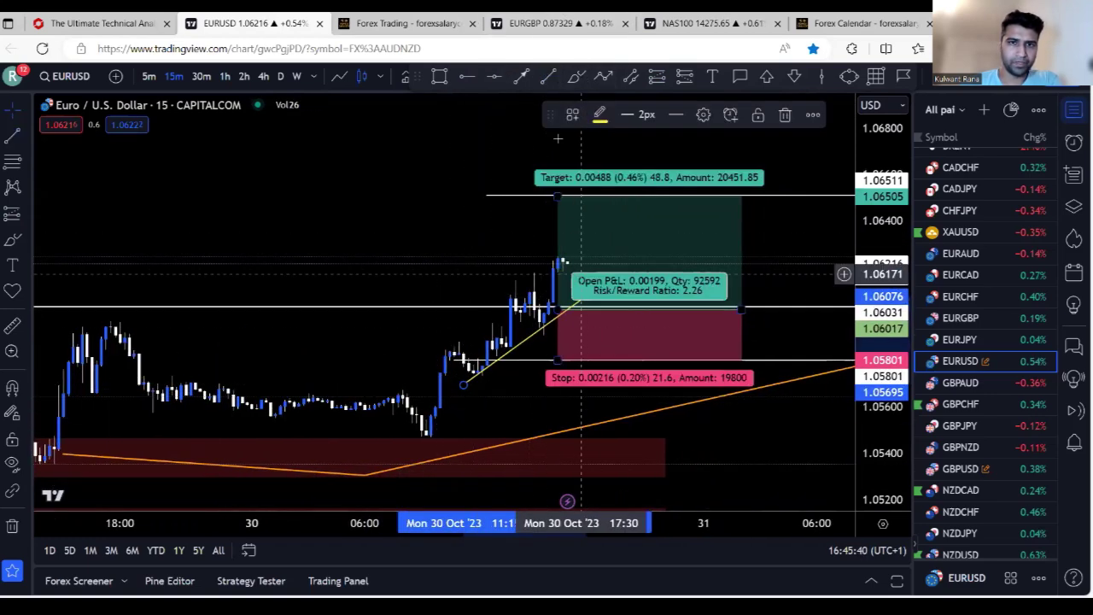
click(575, 76)
mouse_move(436, 408)
mouse_down()
mouse_move(453, 323)
mouse_move(472, 357)
mouse_move(512, 349)
mouse_move(522, 275)
mouse_move(535, 336)
mouse_move(553, 319)
mouse_move(535, 336)
mouse_move(558, 314)
mouse_up()
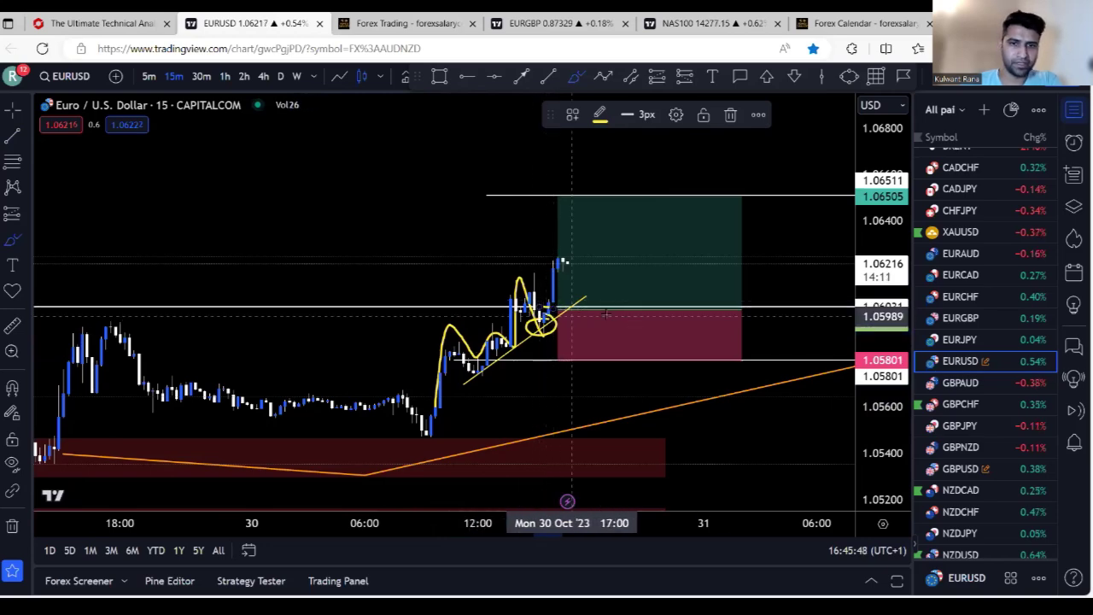
Extend the EURUSD brush trace with an upswing from the circled pullback and set the long position's target to 1.06511.
drag(540, 295, 543, 256)
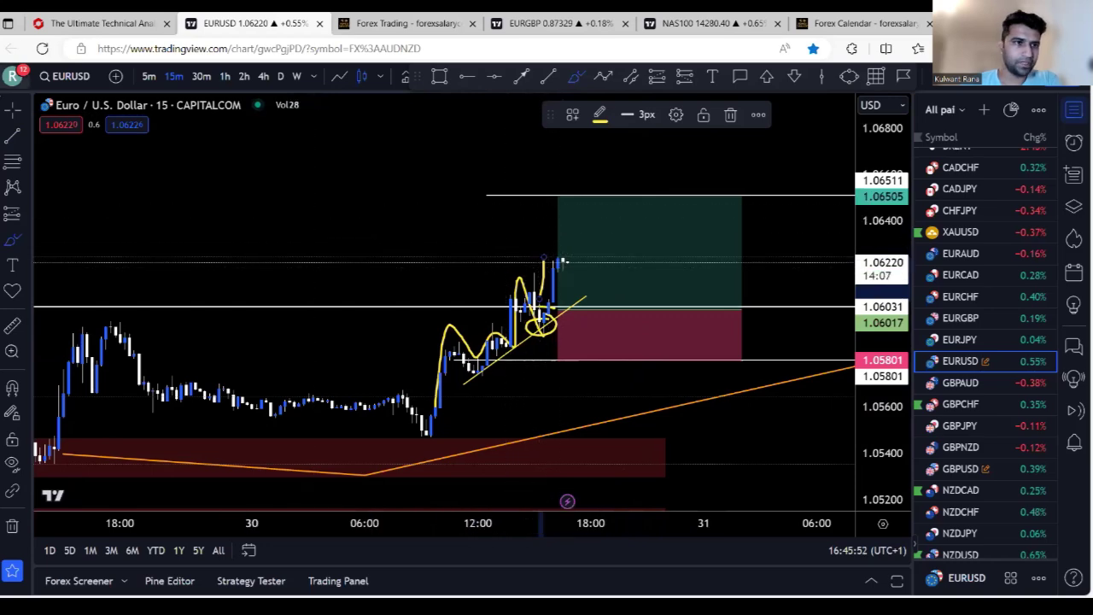
mouse_move(558, 196)
mouse_down()
mouse_move(558, 259)
mouse_move(551, 195)
mouse_up()
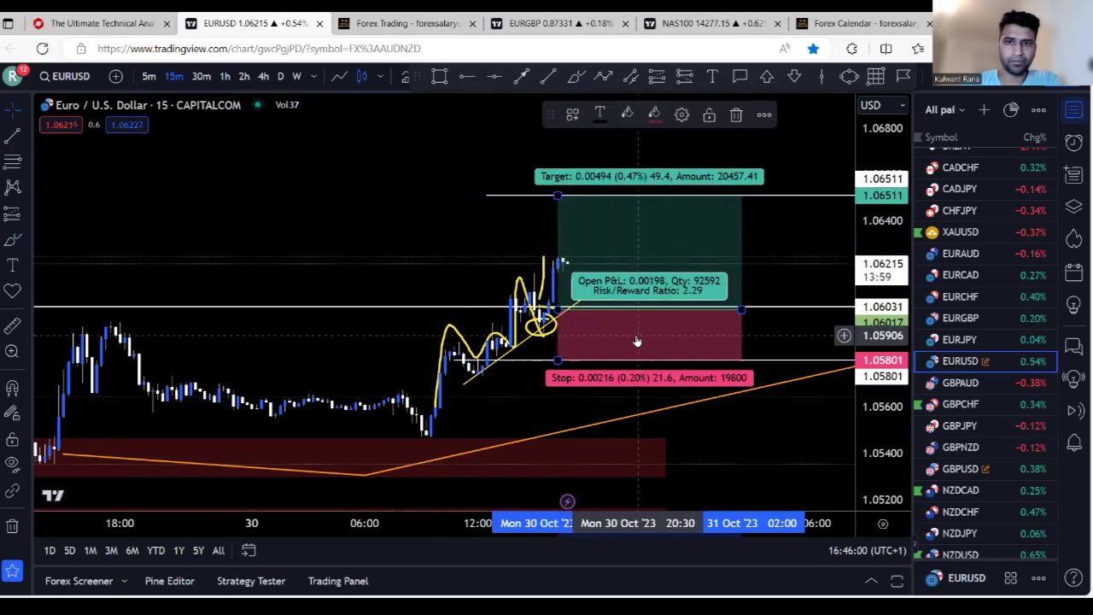
Check the EURUSD long position on the 4-hour timeframe and return the chart to the 15-minute timeframe.
click(263, 76)
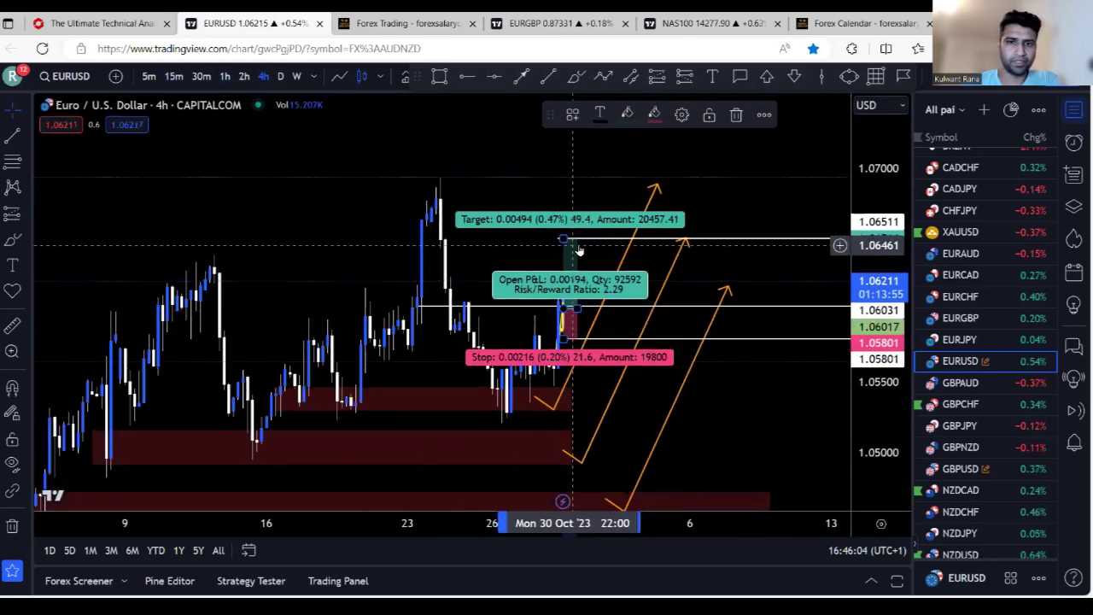
click(615, 258)
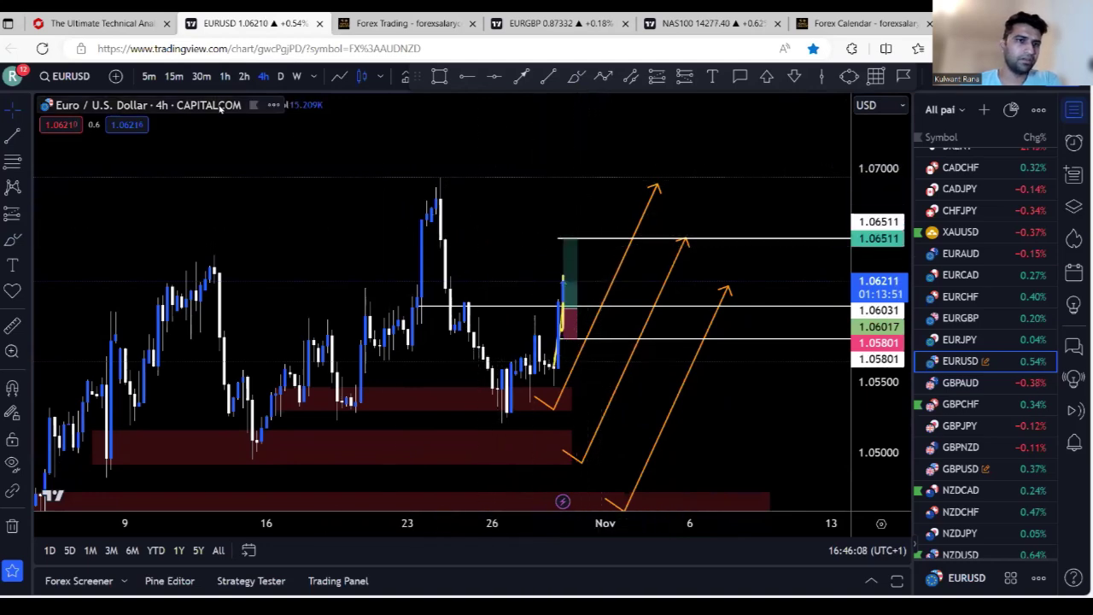
click(174, 77)
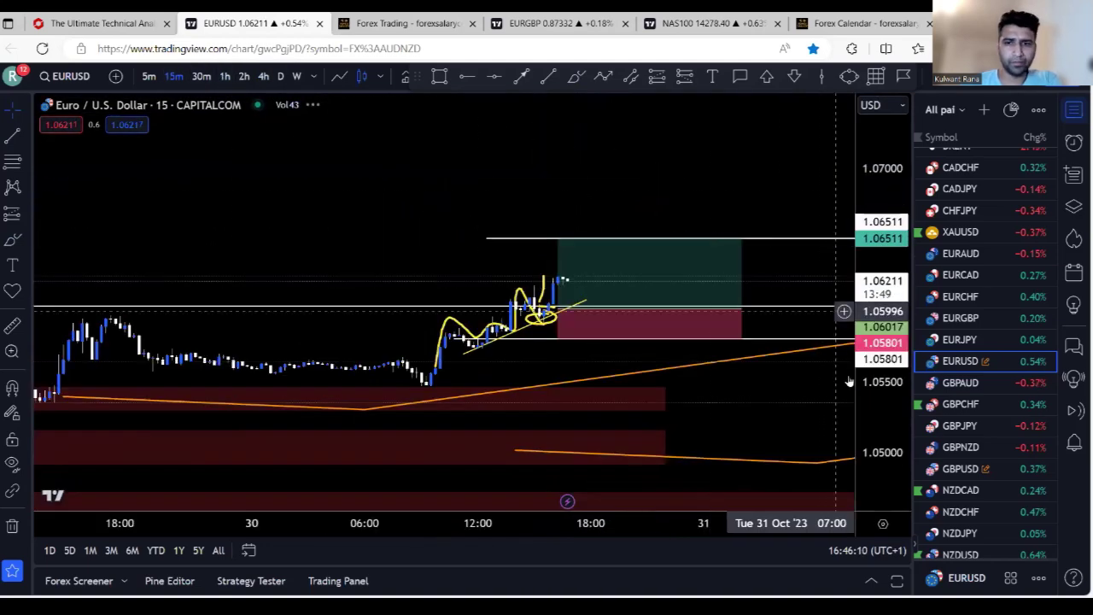
Try stops of 1.05891 and 1.05857 on the EURUSD long position, ending with stop 1.05805 and target 1.06516.
mouse_move(560, 354)
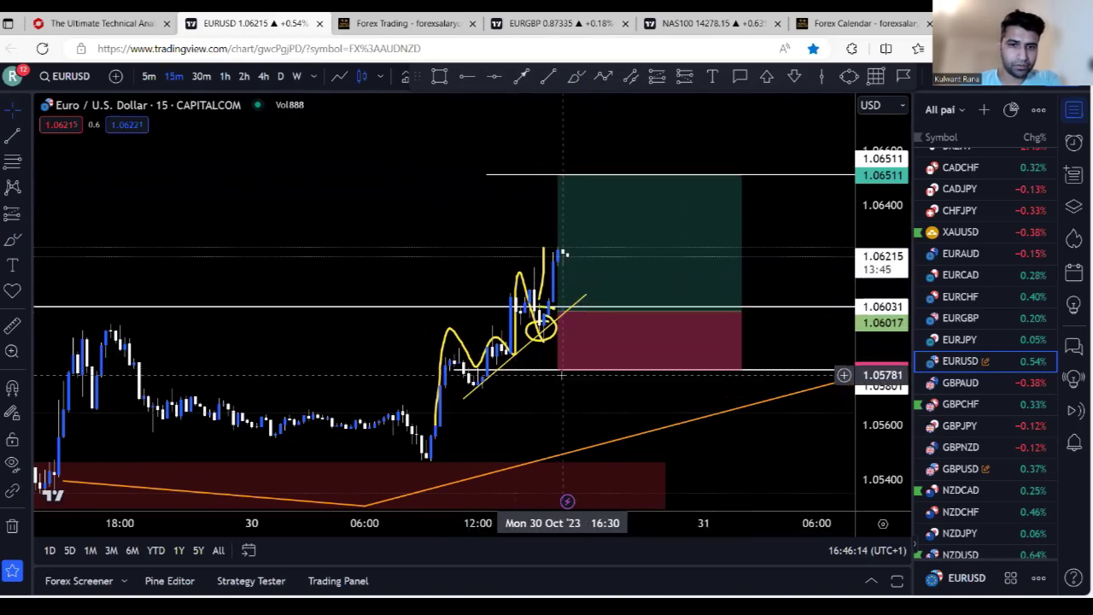
drag(557, 369, 564, 348)
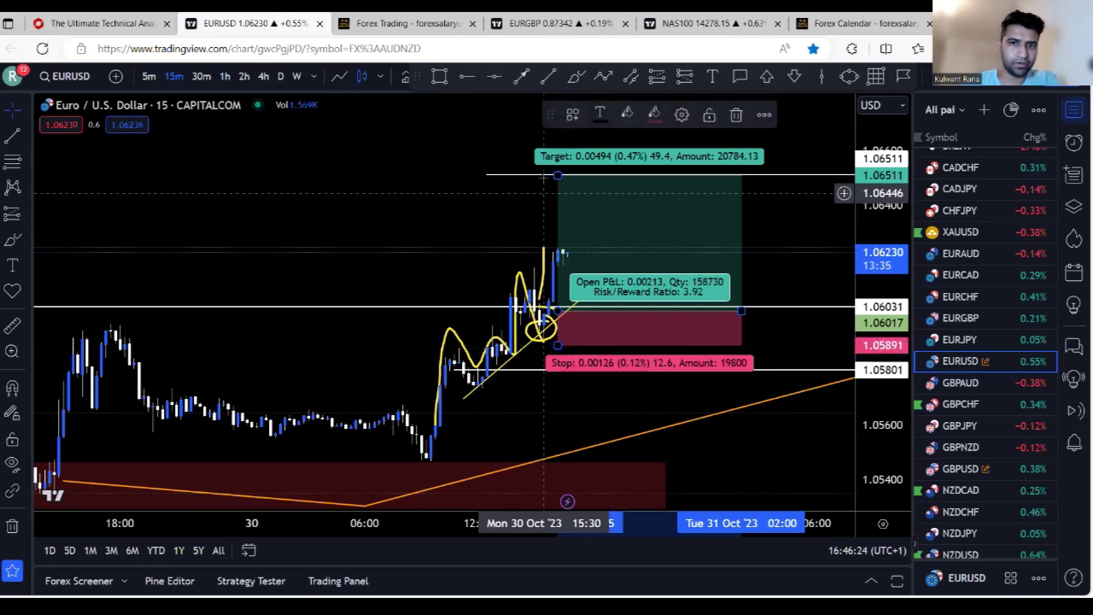
mouse_move(557, 175)
mouse_down()
mouse_move(560, 223)
mouse_move(558, 175)
mouse_up()
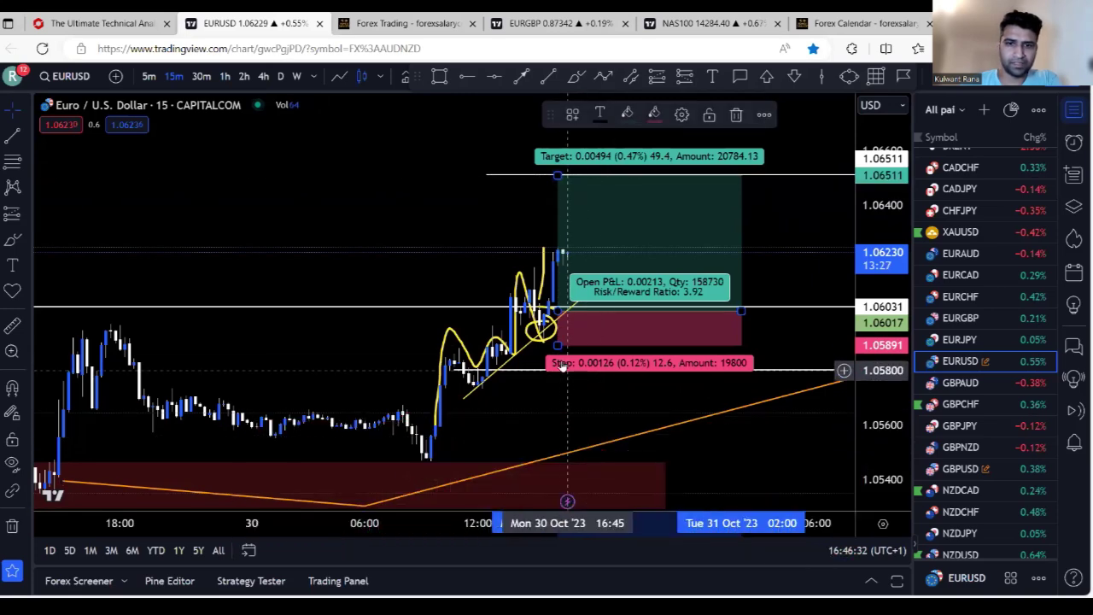
mouse_move(558, 345)
mouse_down()
mouse_move(558, 360)
mouse_move(558, 337)
mouse_move(562, 351)
mouse_up()
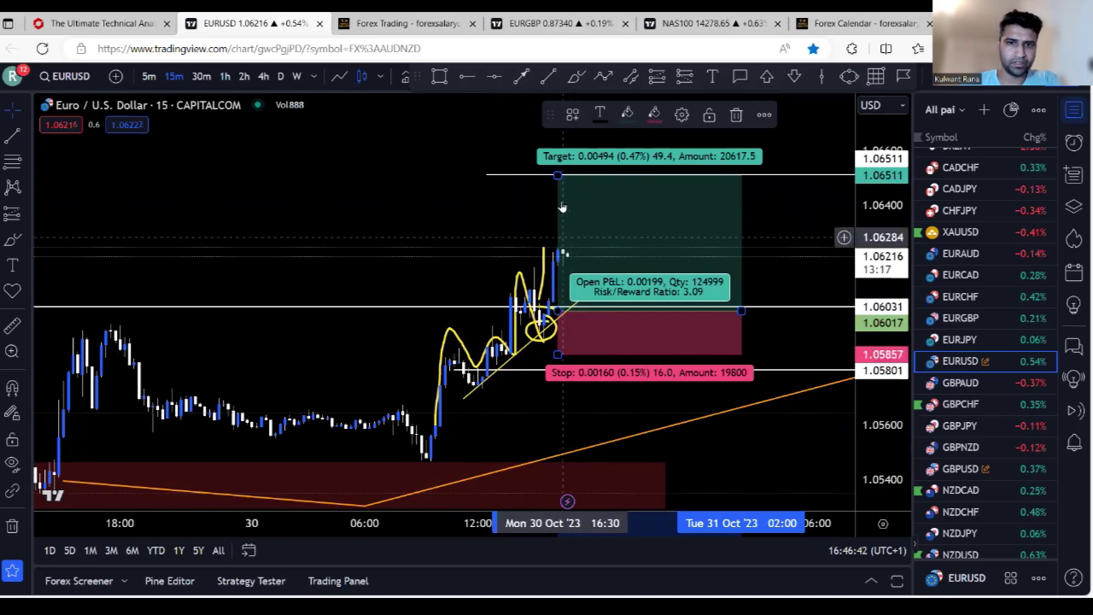
mouse_move(559, 174)
mouse_down()
mouse_move(556, 215)
mouse_move(559, 174)
mouse_up()
drag(558, 354, 560, 369)
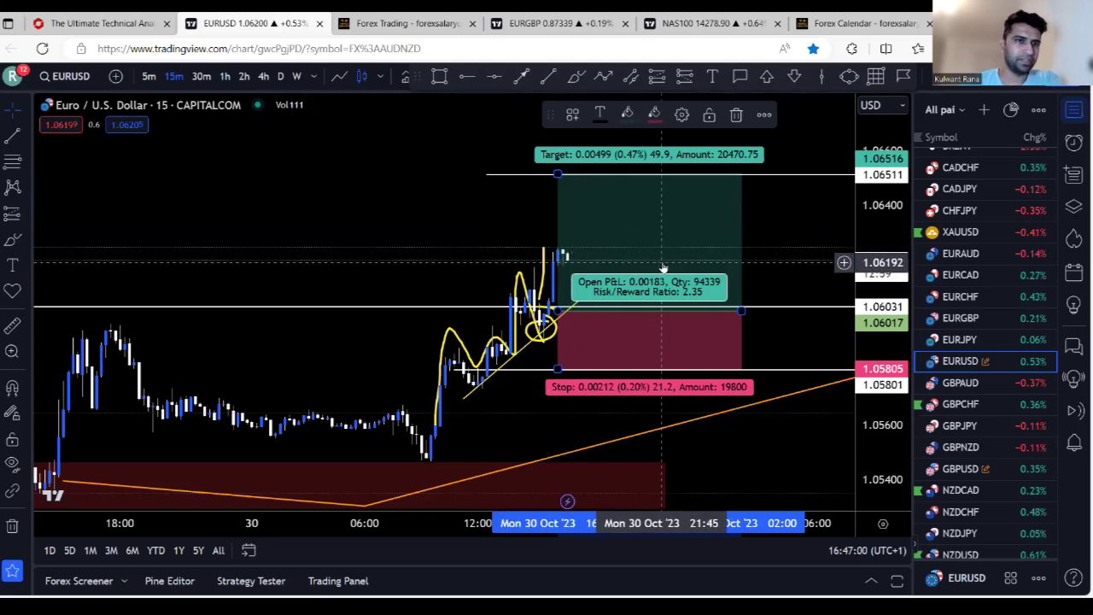
Switch to the Forex Calendar page, expand its event list and examine the high-impact releases for 30 and 31 October.
click(827, 25)
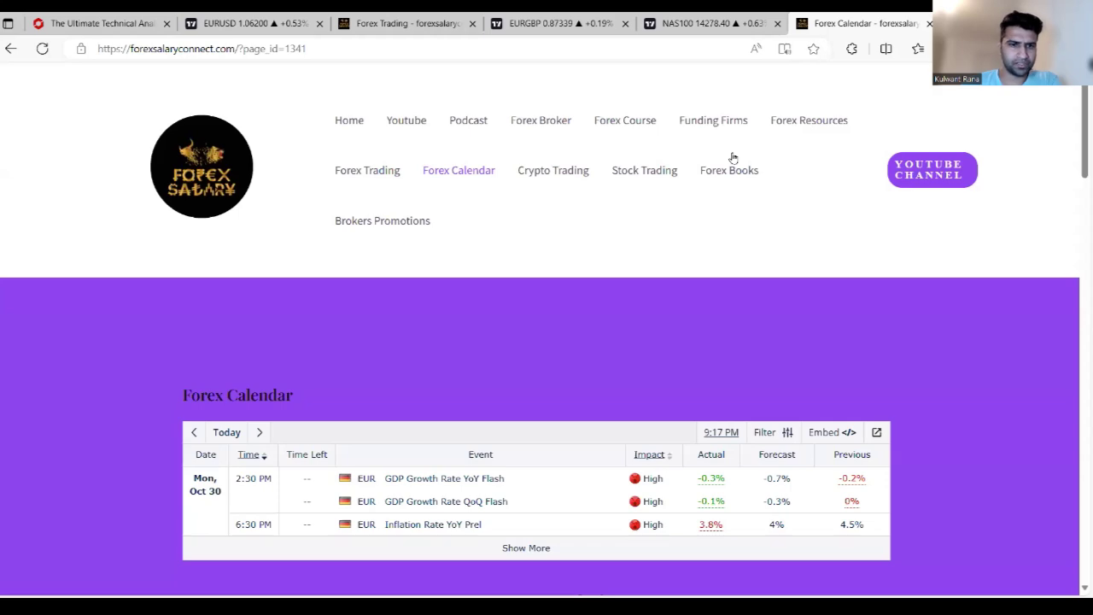
scroll(733, 158, down, 5)
scroll(598, 308, up, 2)
scroll(587, 320, down, 1)
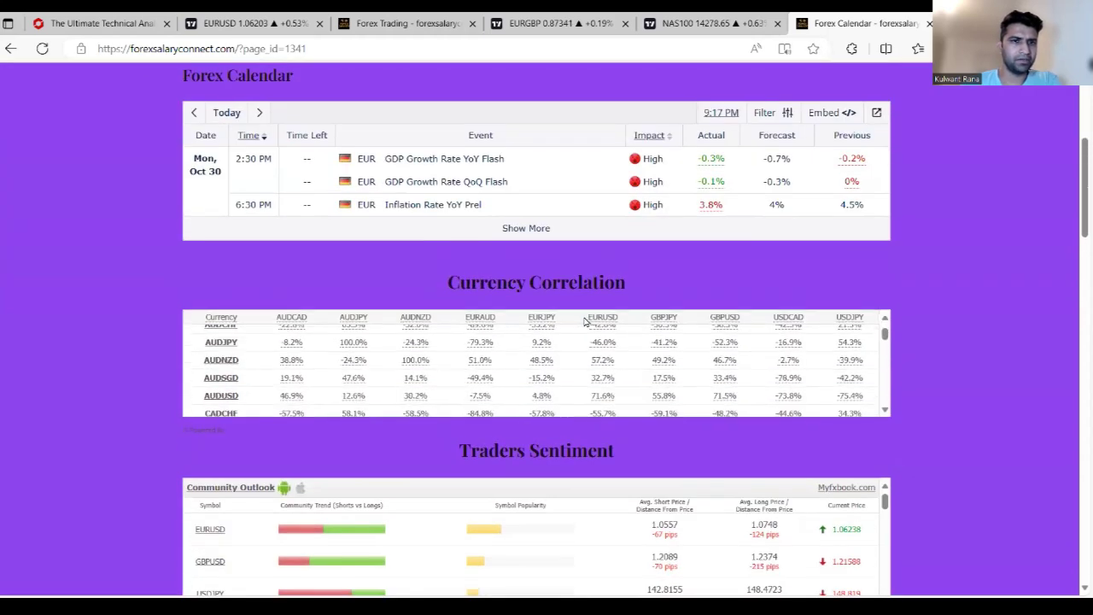
click(451, 228)
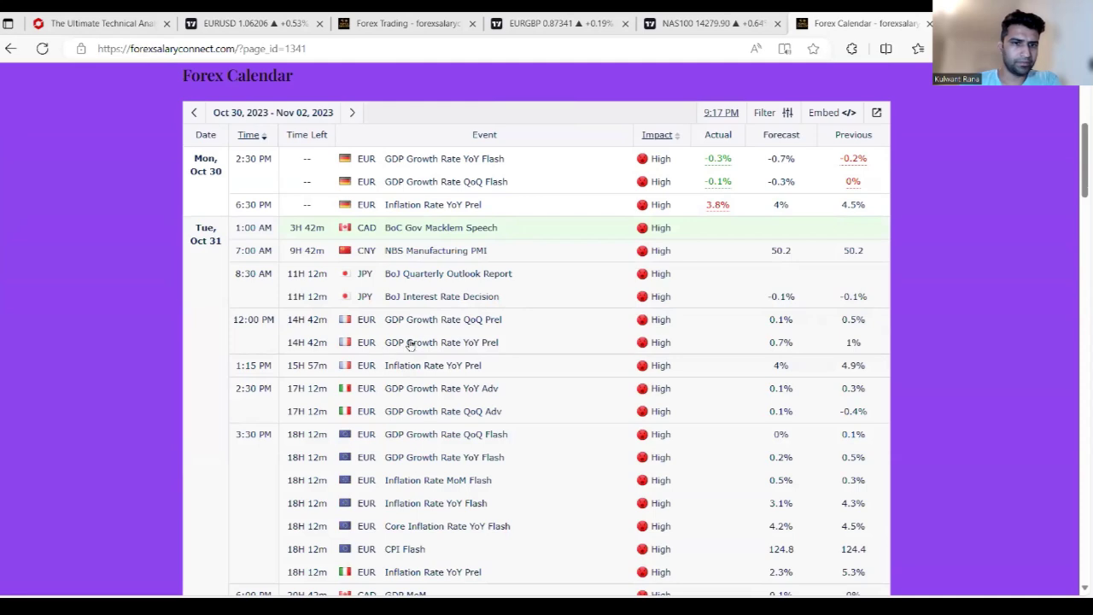
scroll(470, 389, down, 1)
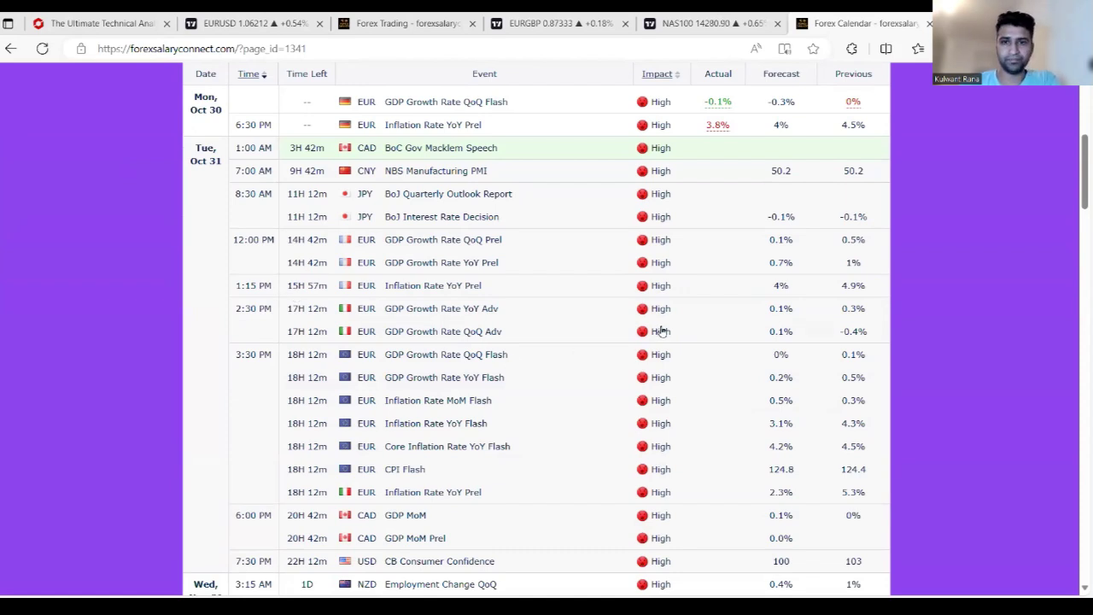
Return to the EURUSD chart tab and open the PEPPERSTONE US30 chart from the watchlist on the 4-hour timeframe.
click(291, 18)
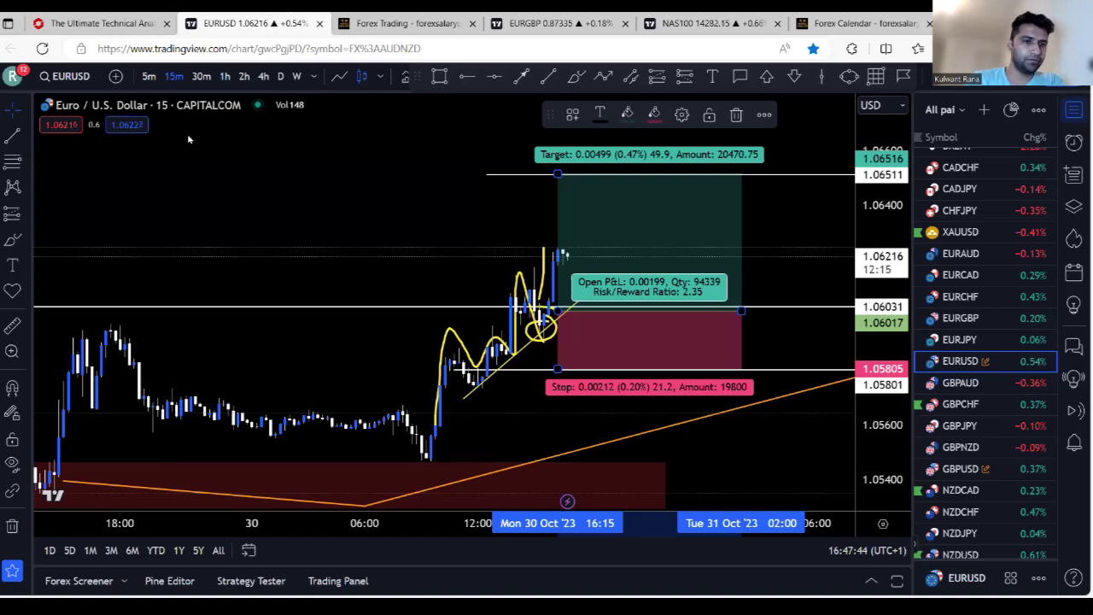
scroll(999, 390, down, 7)
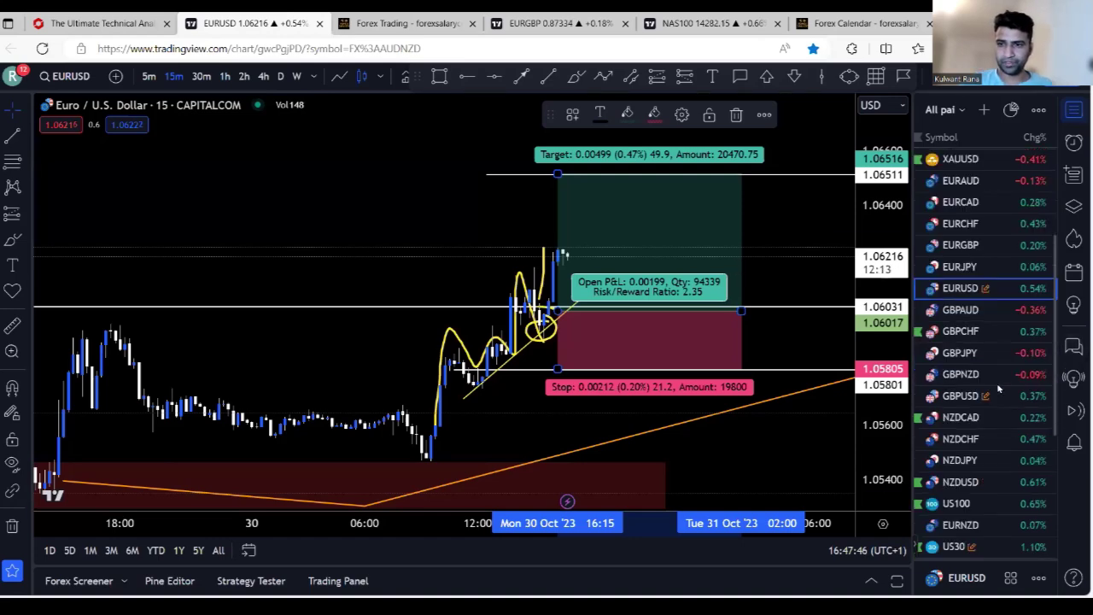
click(974, 328)
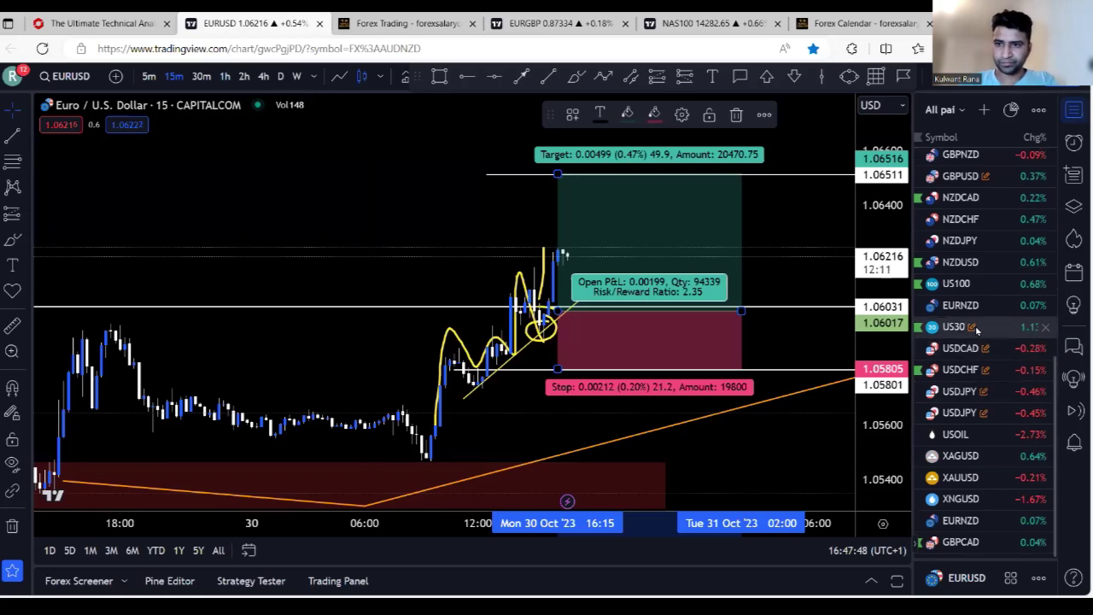
click(264, 77)
drag(853, 195, 887, 312)
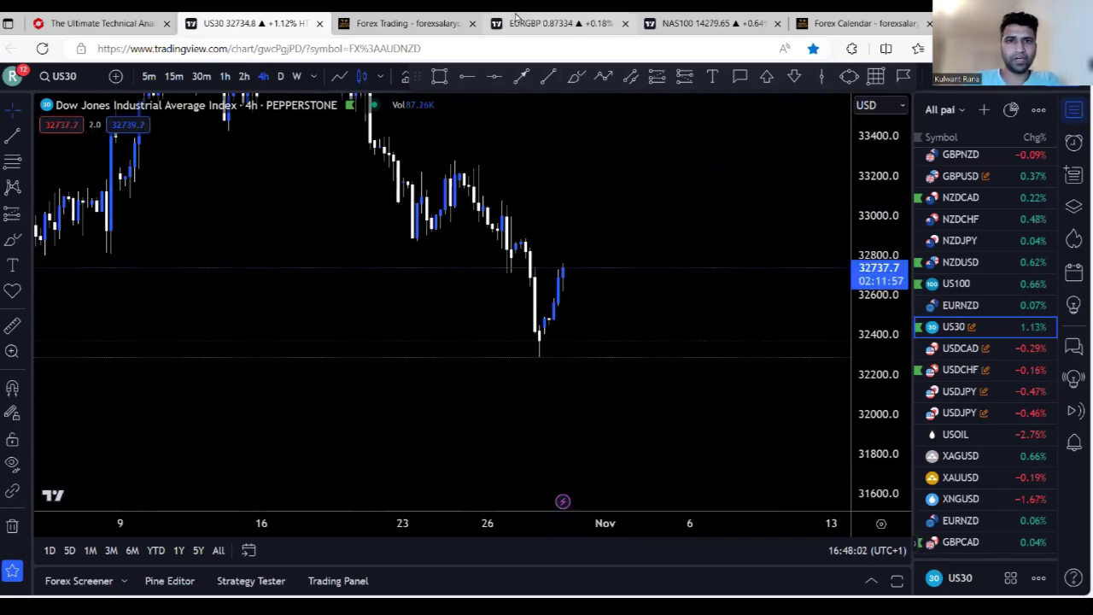
Look through the EURGBP and NAS100 chart tabs and bring up the CAPITALCOM US30 chart in the NAS100 tab.
click(515, 19)
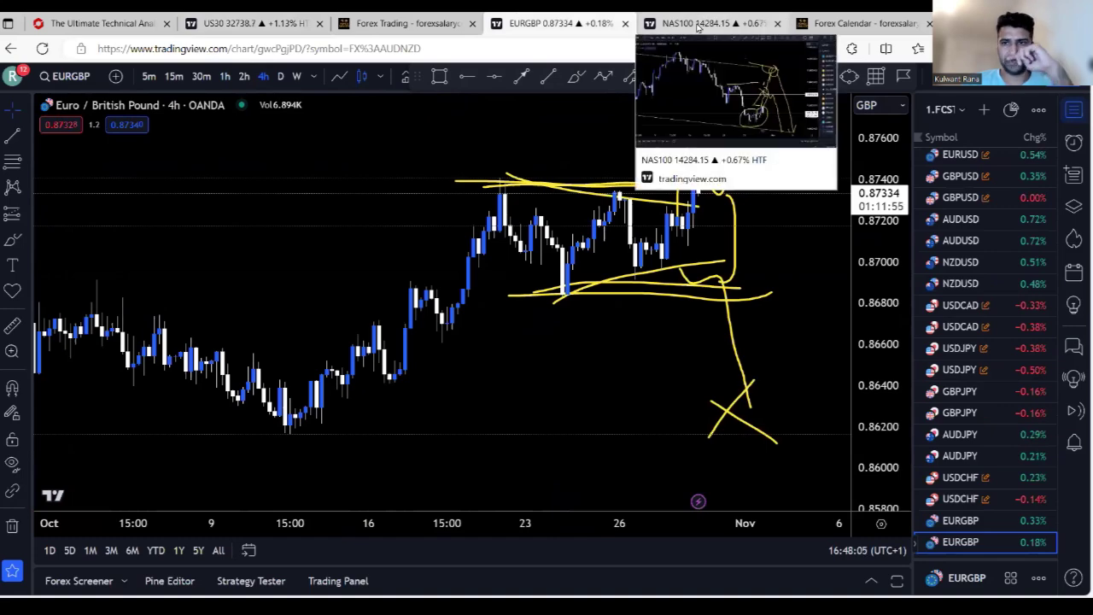
click(698, 25)
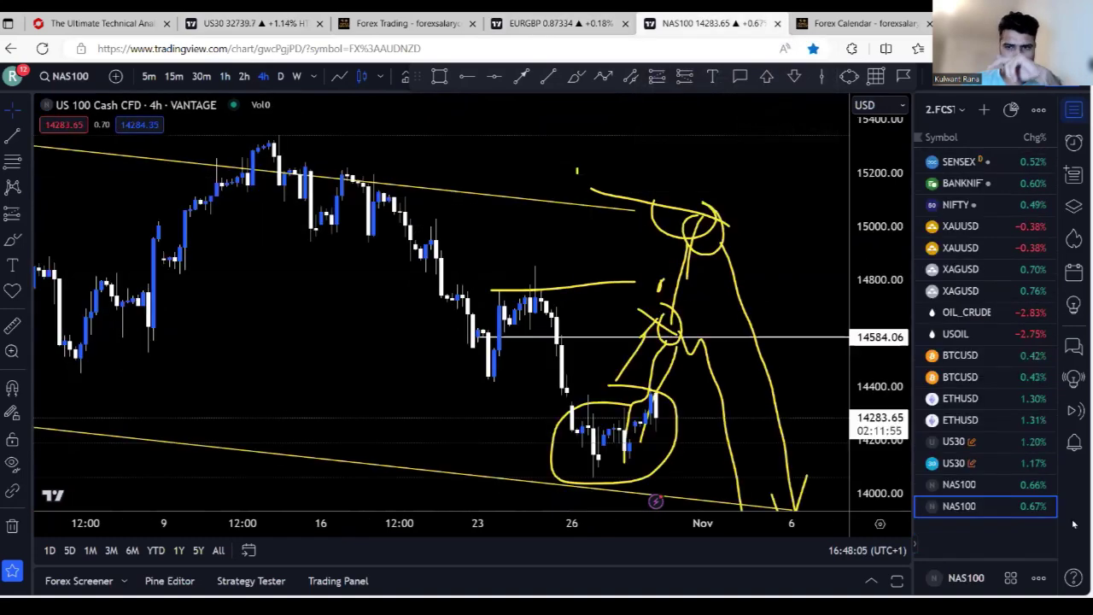
click(970, 463)
key(Up)
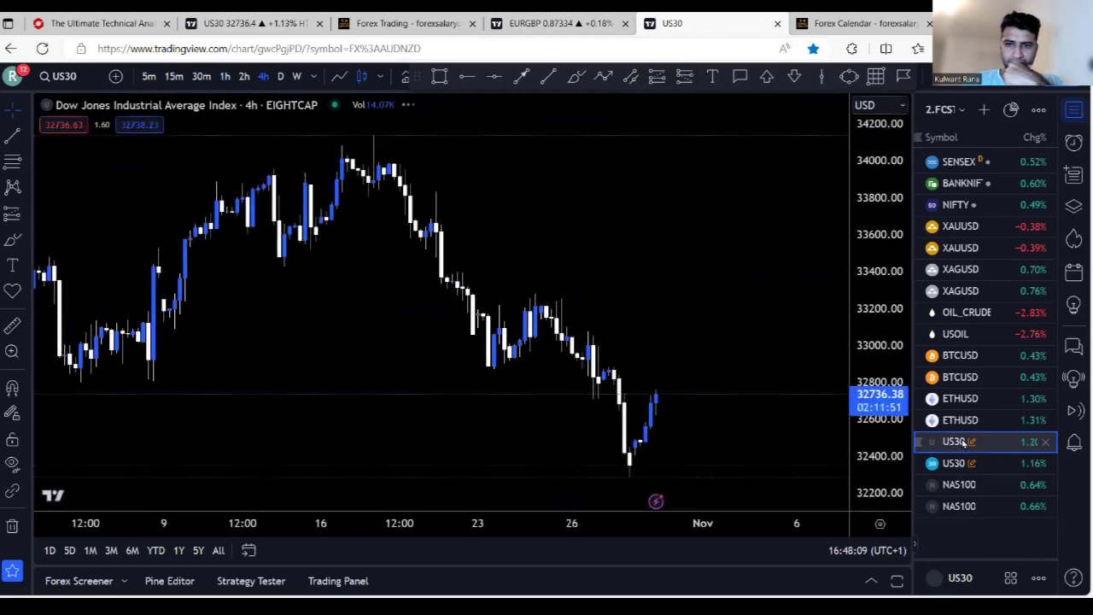
click(970, 463)
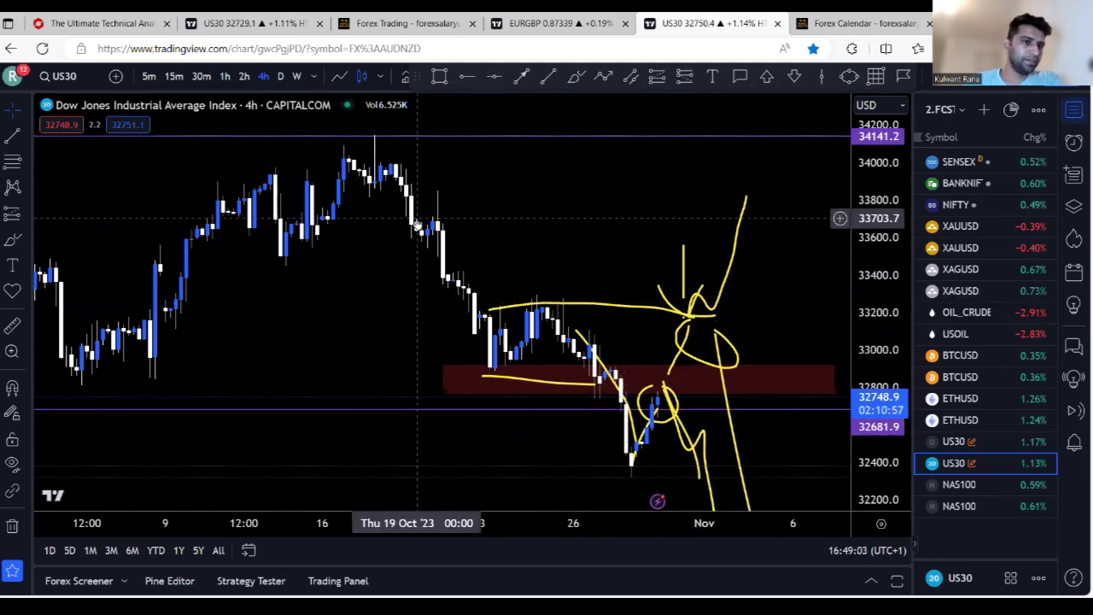
Return to the first chart tab and open USDCAD on the 15-minute timeframe, showing price action back to 26 October.
key(ctrl+2)
click(982, 348)
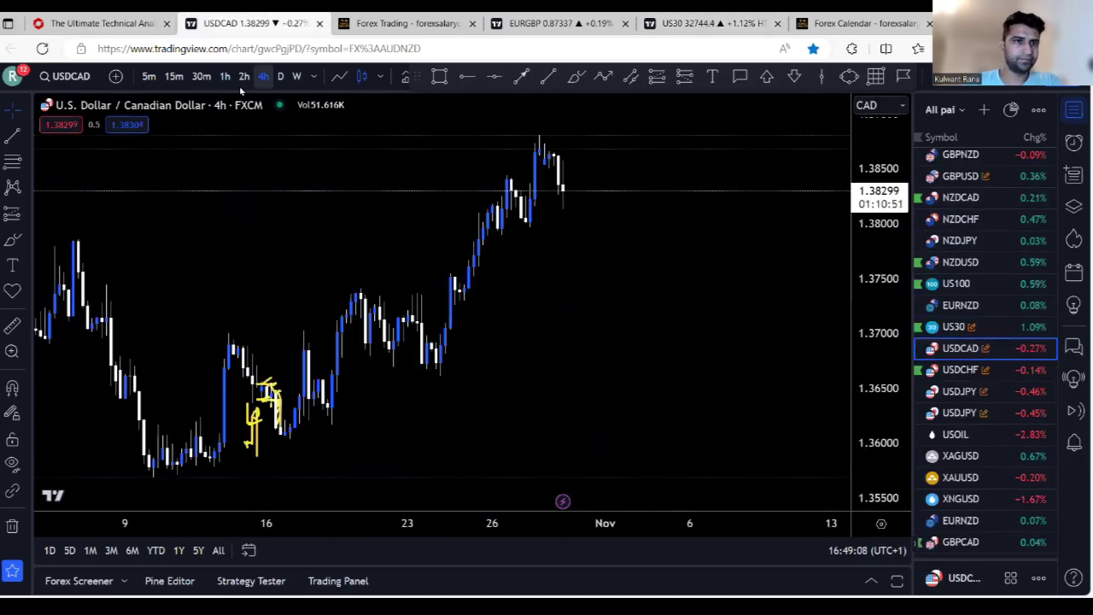
click(174, 78)
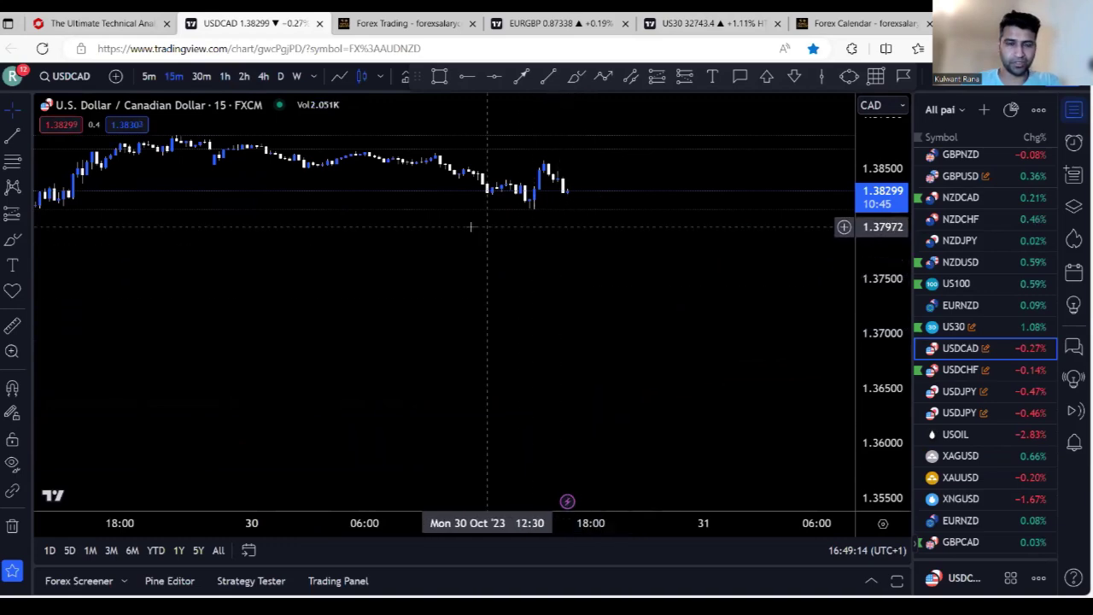
scroll(894, 266, down, 5)
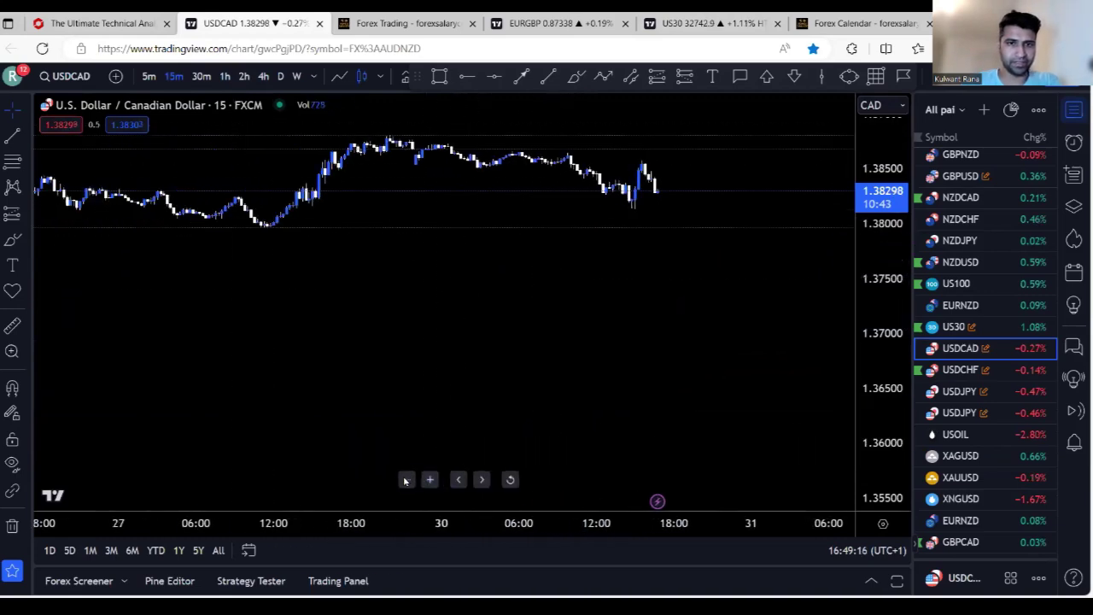
drag(895, 266, 798, 214)
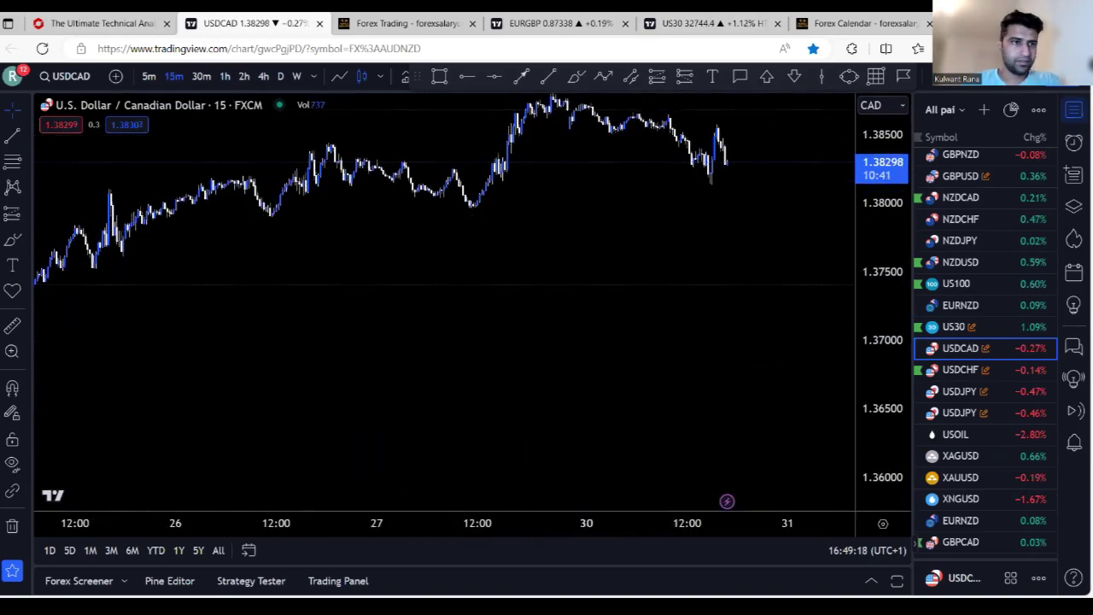
drag(629, 288, 596, 307)
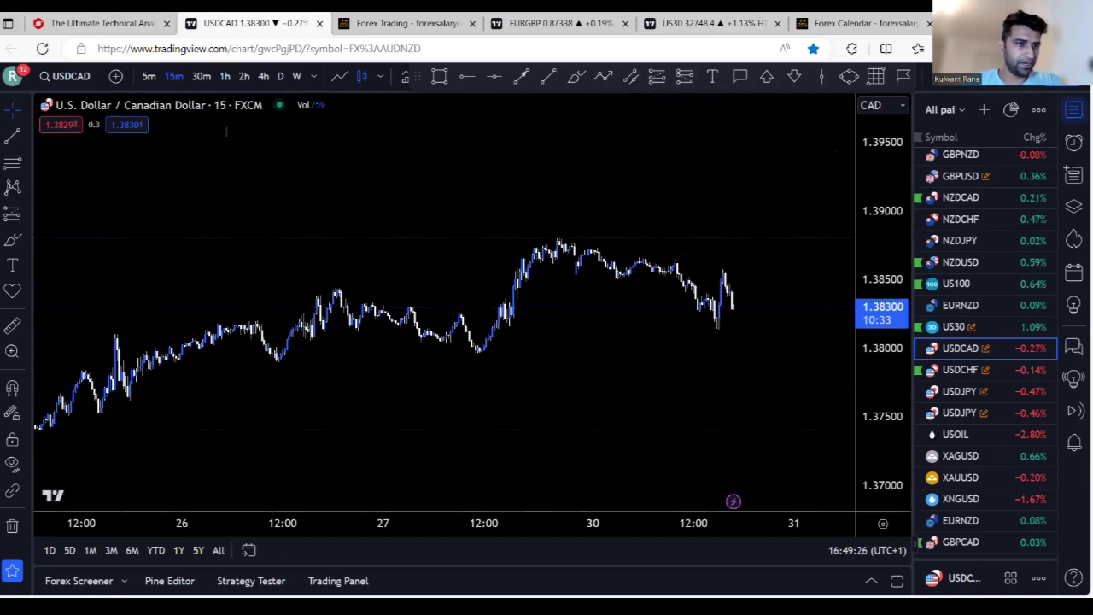
Draw horizontal rays on USDCAD at 1.38298 by the current price, 1.37948 below it and 1.38816 above the recent high.
click(467, 77)
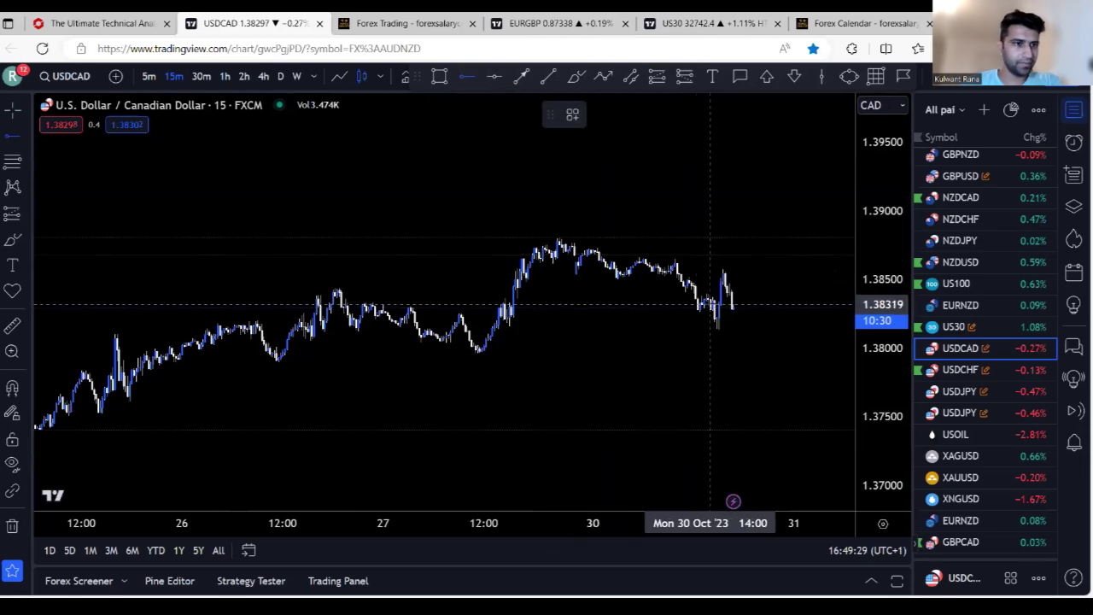
click(635, 306)
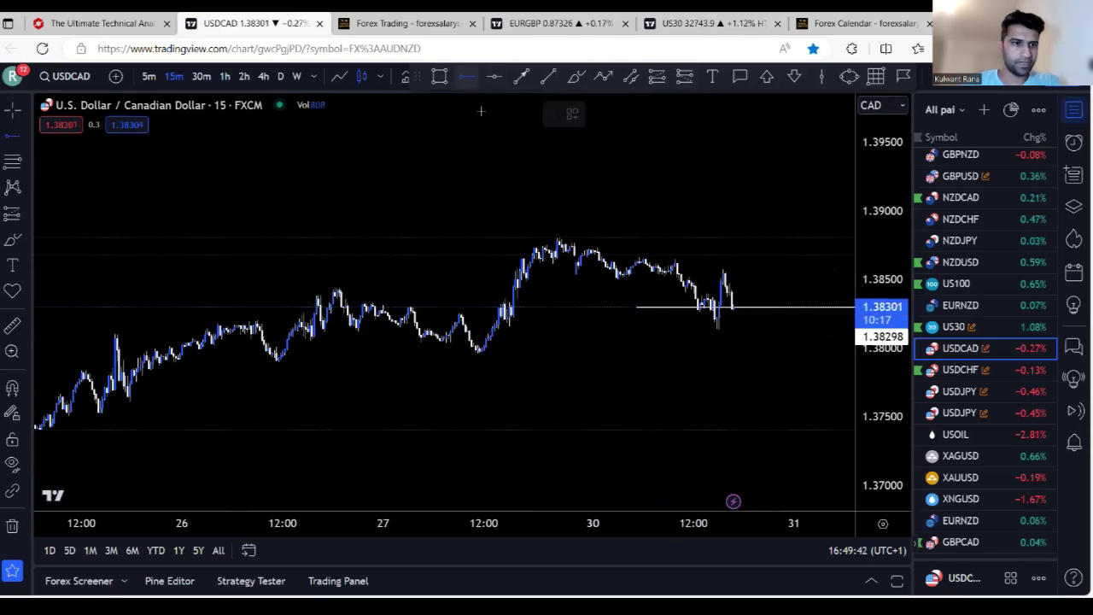
click(601, 356)
drag(600, 356, 598, 355)
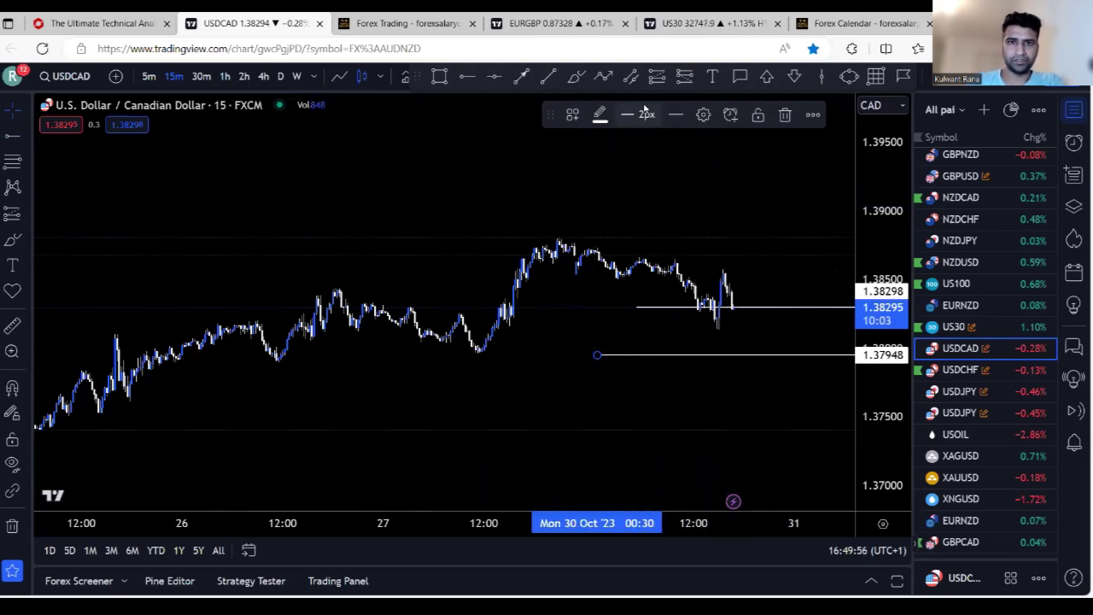
click(466, 76)
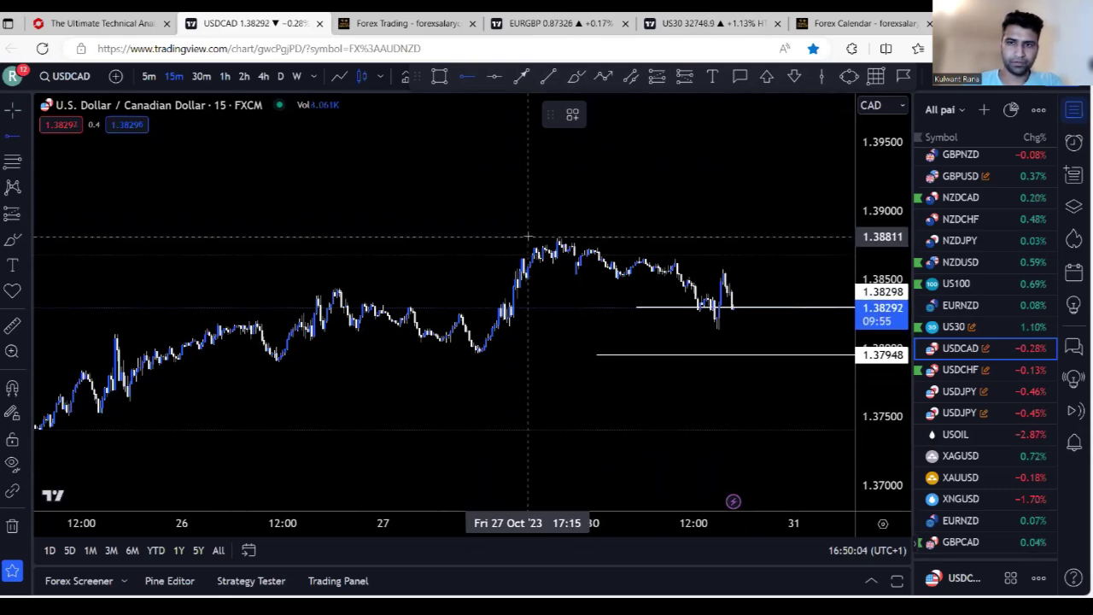
mouse_move(528, 237)
mouse_down()
mouse_move(574, 242)
mouse_move(528, 236)
mouse_up()
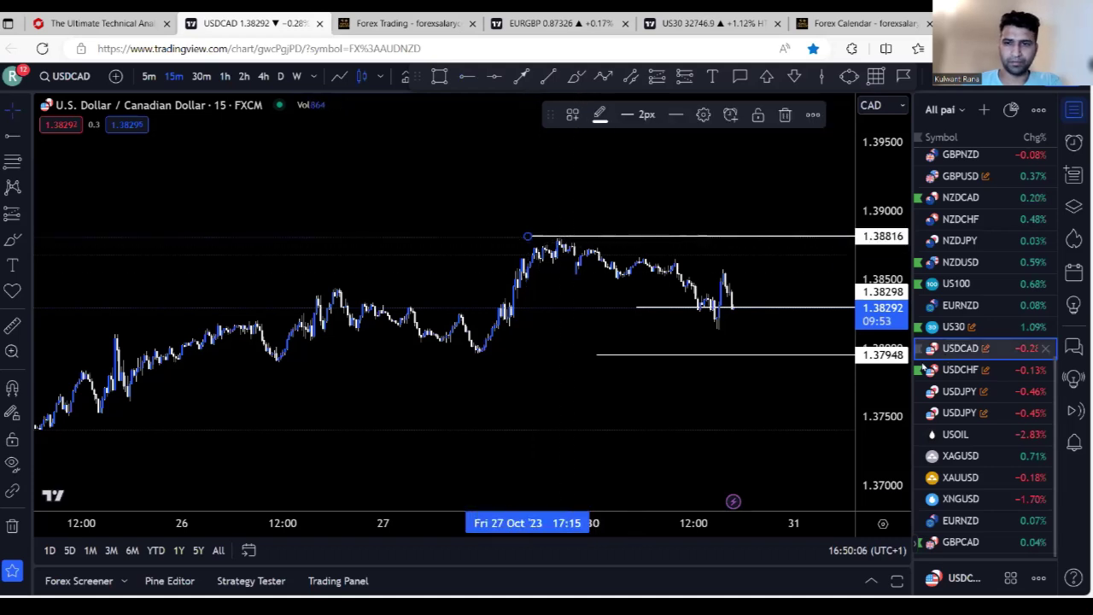
Place a long position on USDCAD with entry at 1.38292, target at 1.38814 and stop at 1.37943.
double_click(868, 292)
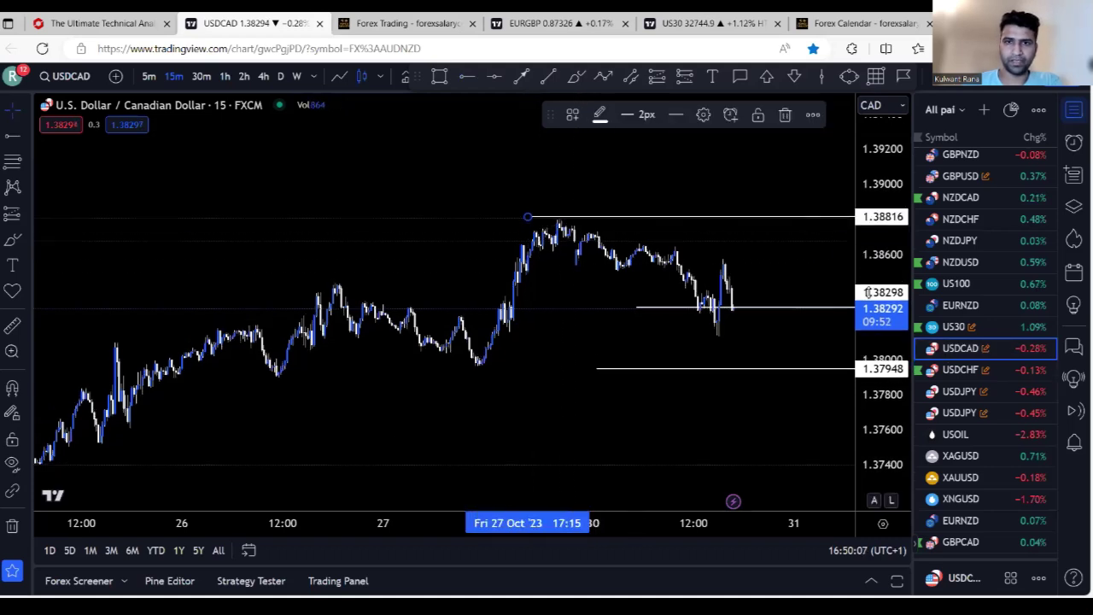
click(657, 77)
click(734, 310)
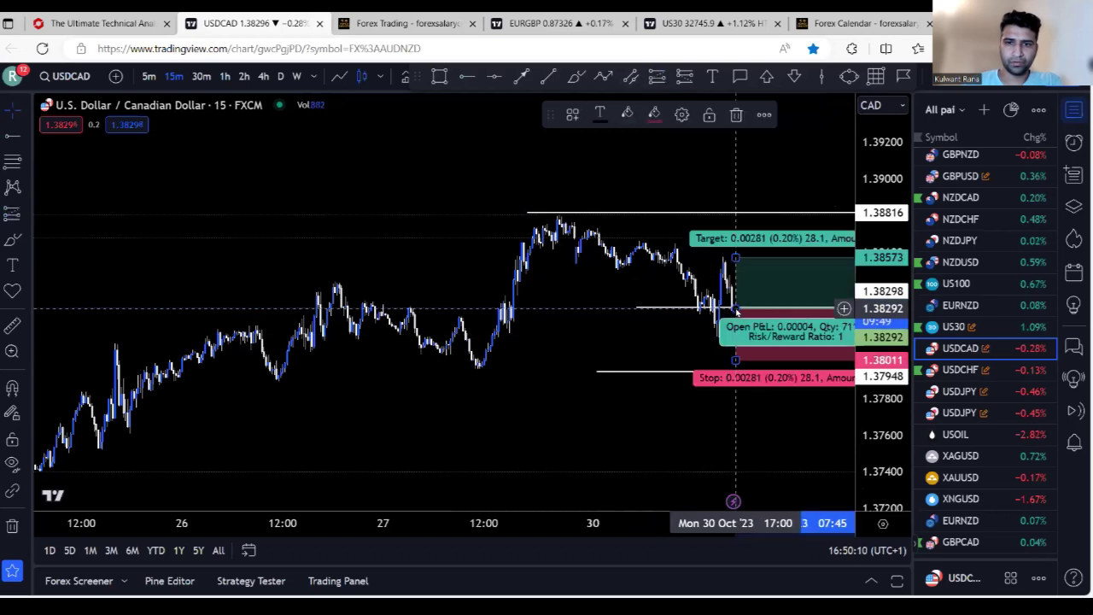
drag(736, 248, 736, 213)
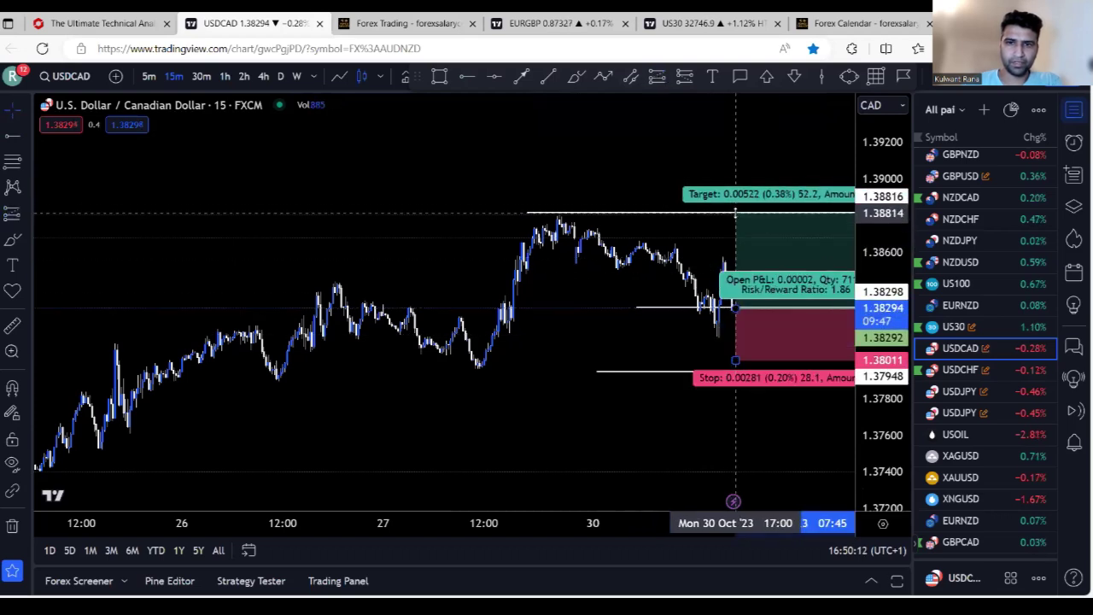
drag(736, 360, 736, 372)
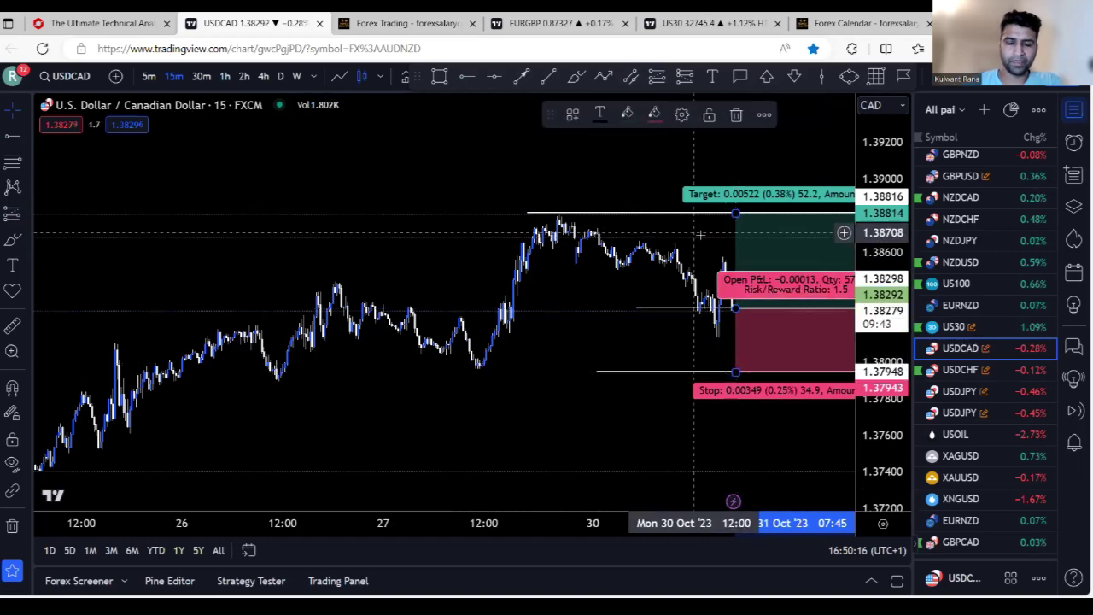
drag(683, 234, 524, 220)
drag(877, 337, 872, 331)
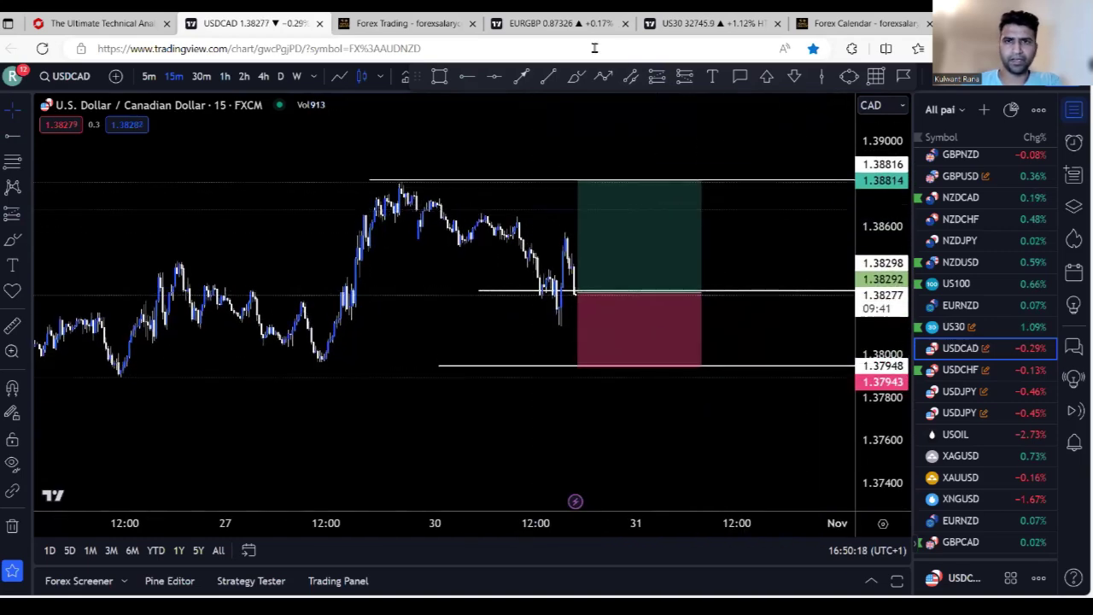
Look through the US30 and EURGBP chart tabs, bring up the annotated 4-hour USDCAD chart and return to the 15-minute USDCAD chart.
click(702, 23)
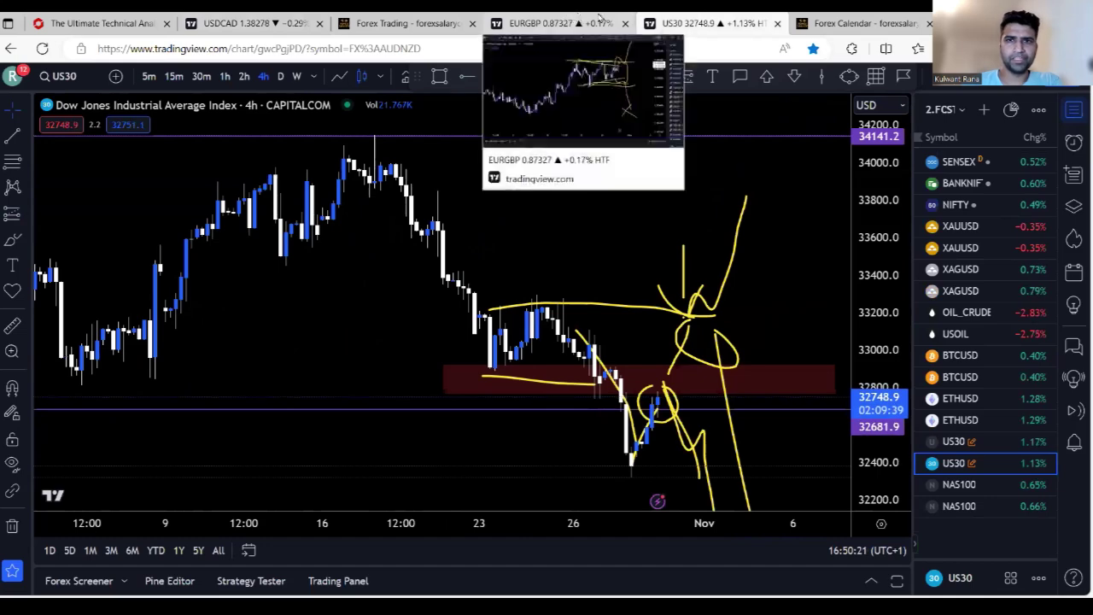
click(233, 19)
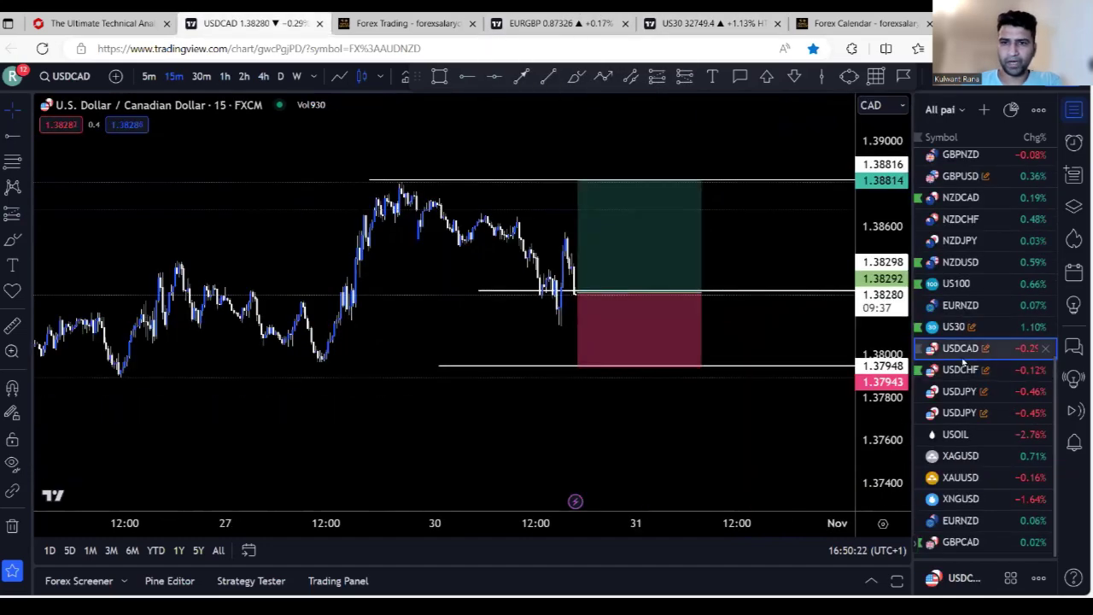
click(581, 19)
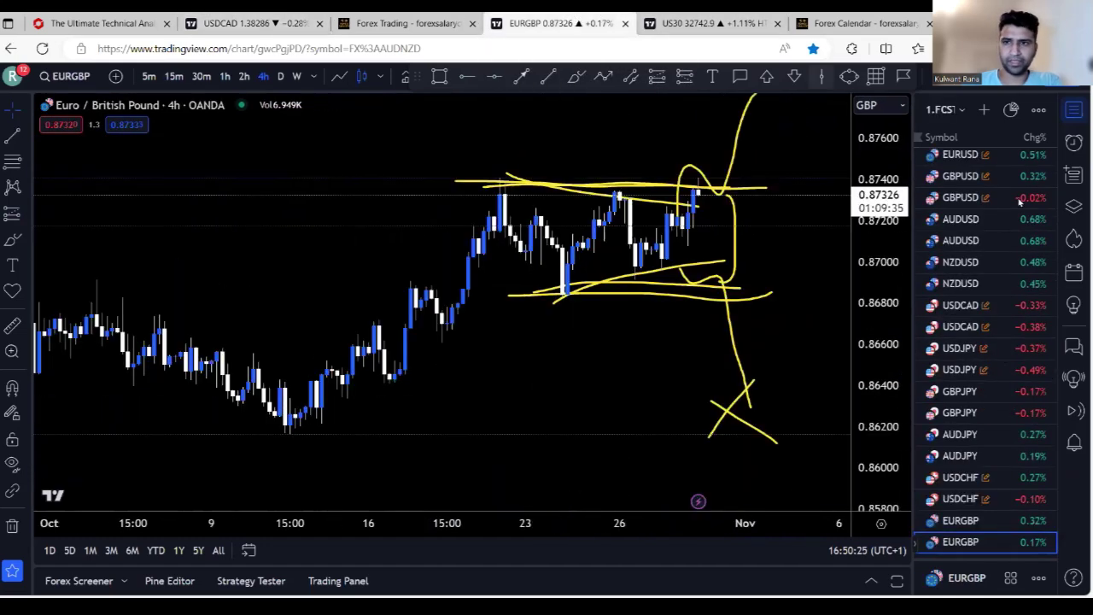
click(964, 327)
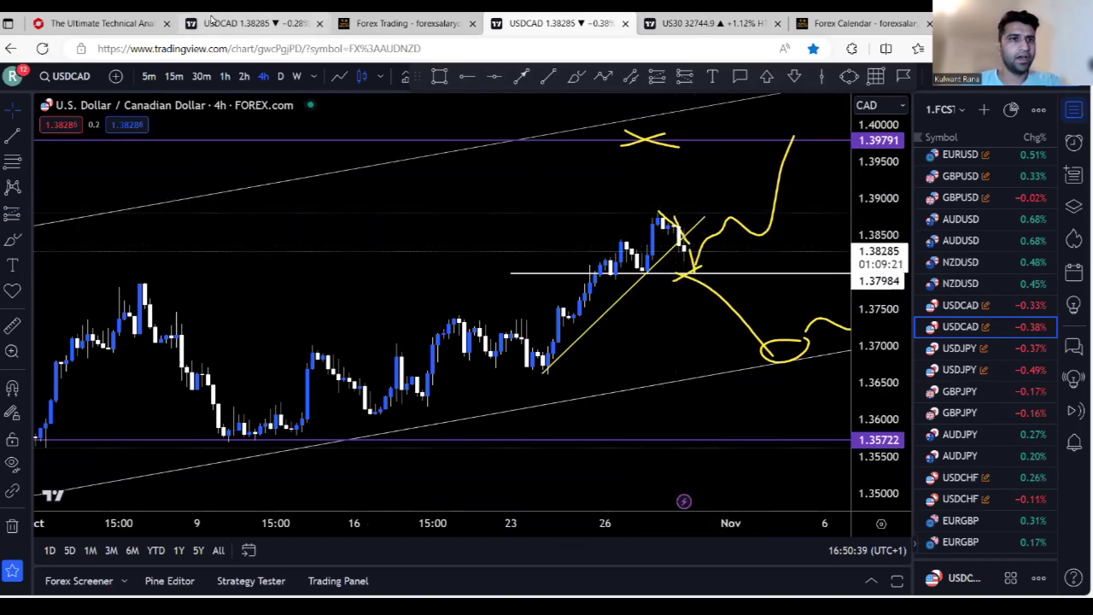
click(252, 23)
Brush curves along USDCAD's rise from 25 October, the pullback to 27 October, the following rally and the decline from the high.
scroll(568, 332, left, 5)
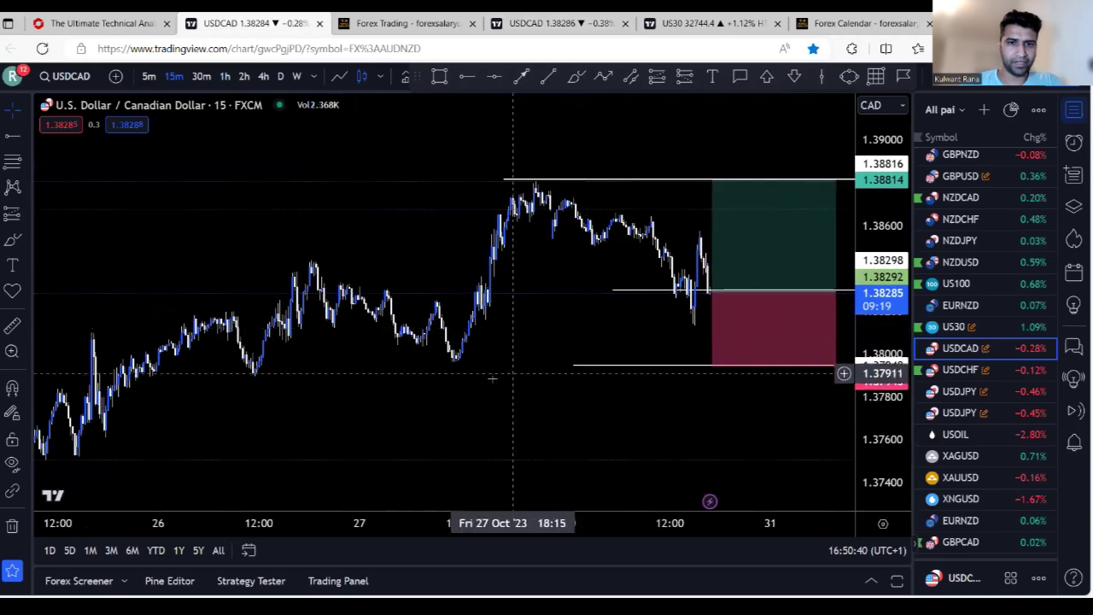
scroll(437, 496, down, 5)
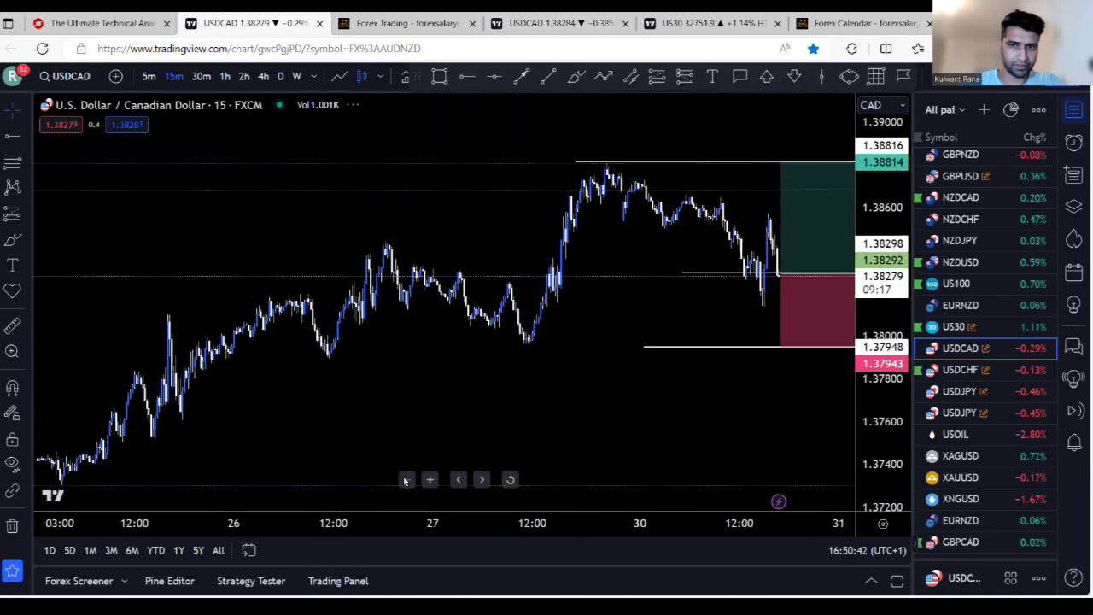
click(576, 76)
mouse_move(400, 432)
mouse_down()
mouse_move(491, 254)
mouse_move(598, 344)
mouse_move(637, 205)
mouse_move(716, 252)
mouse_up()
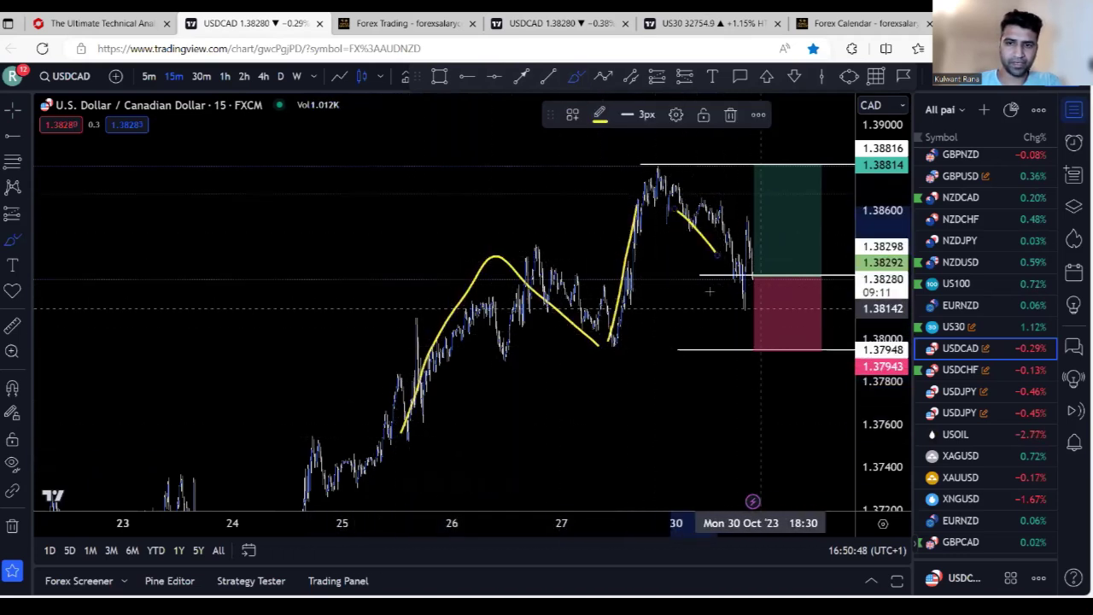
click(428, 479)
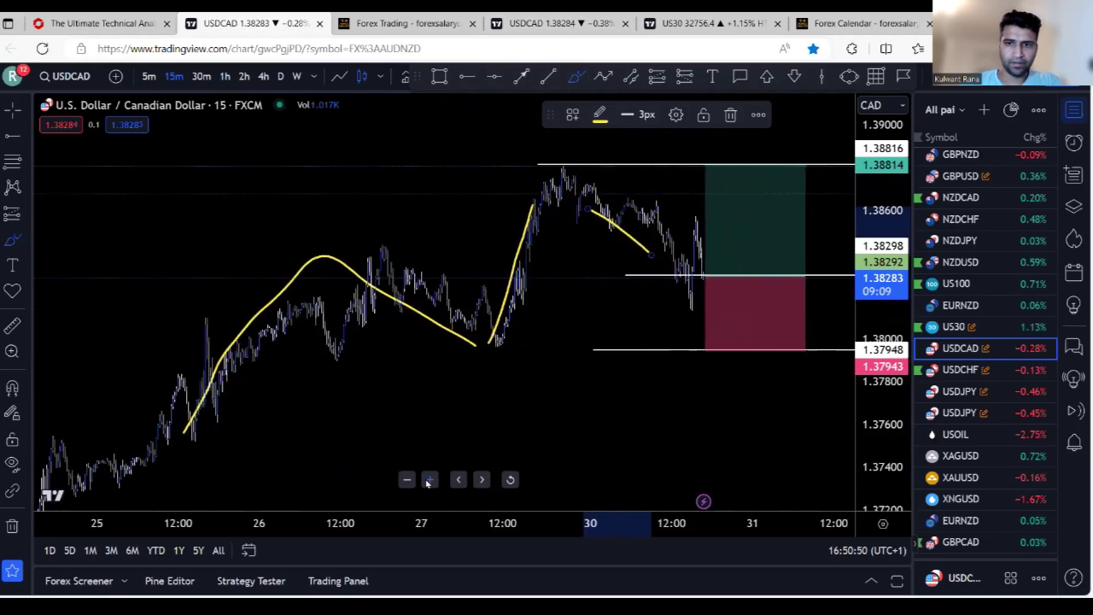
click(428, 480)
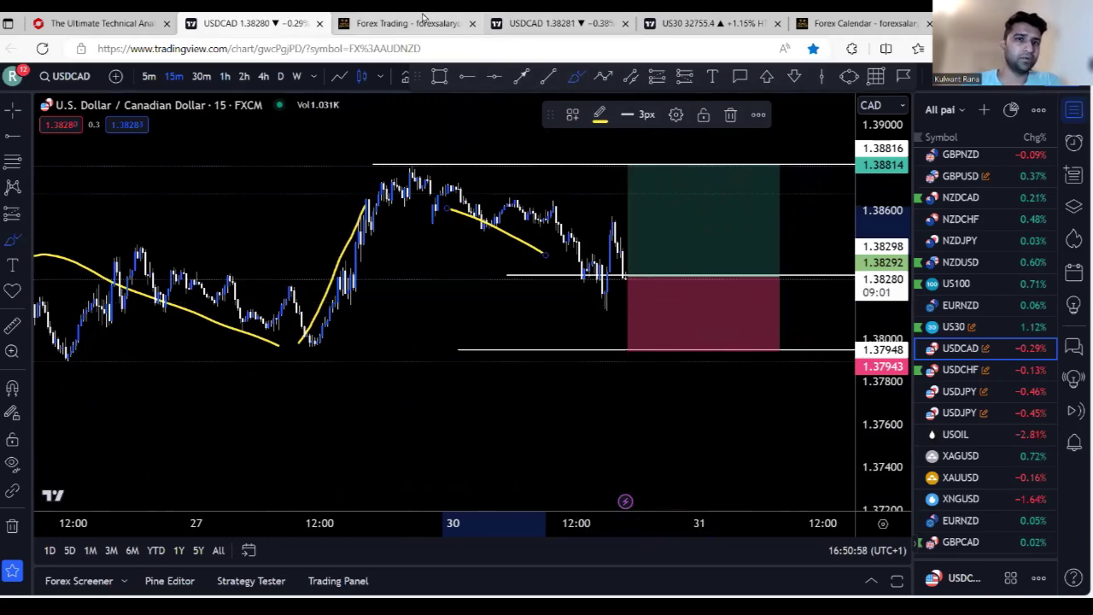
Check the Currency Strength MAP on the Forex Trading page, then return to USDCAD and examine its recent swings.
click(423, 23)
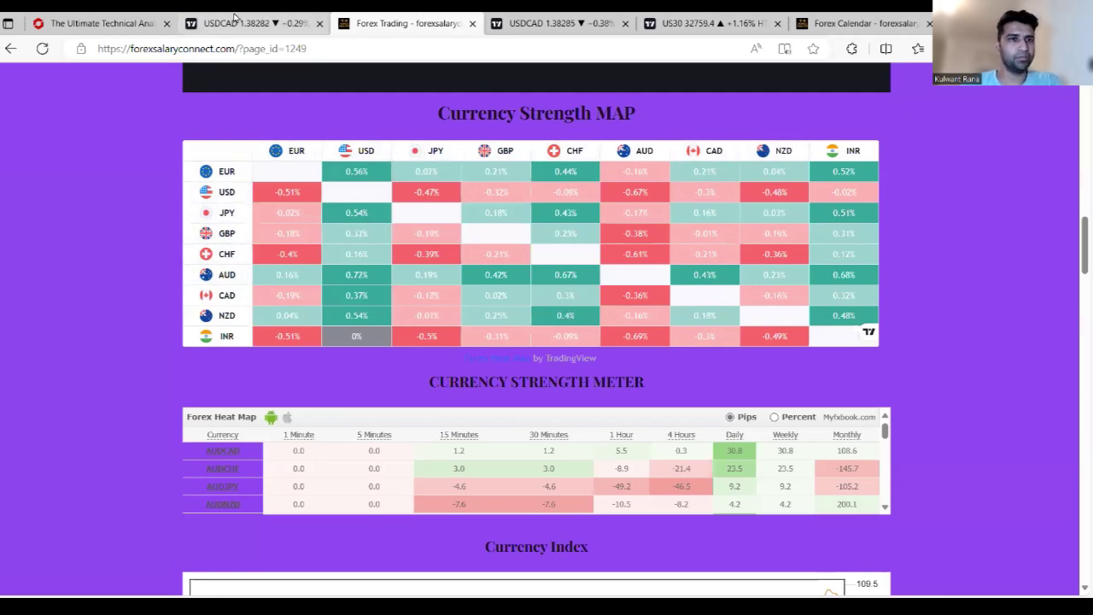
click(260, 23)
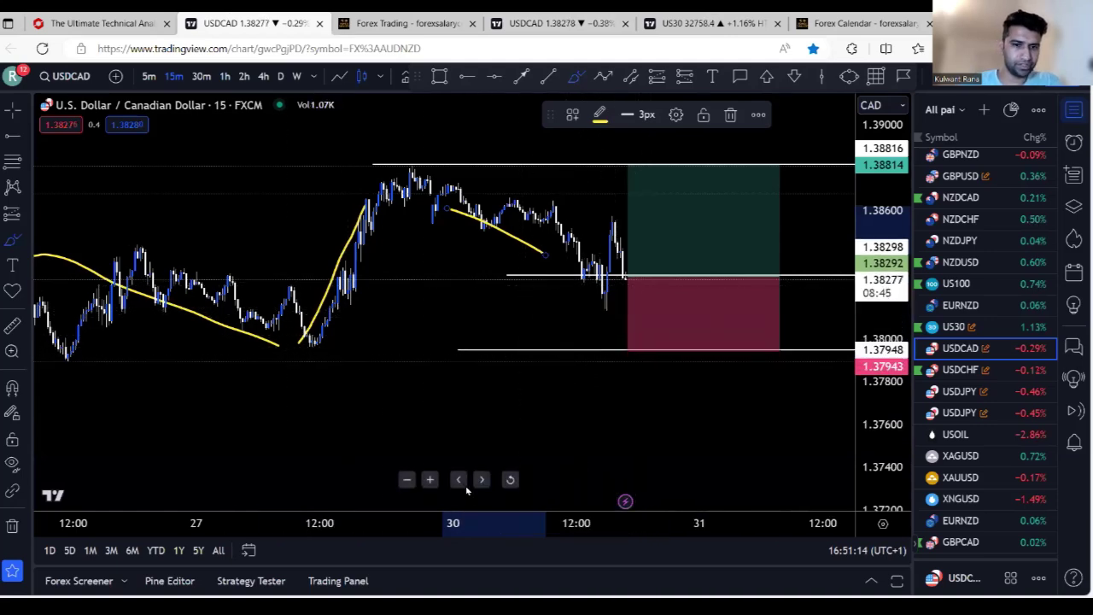
click(407, 479)
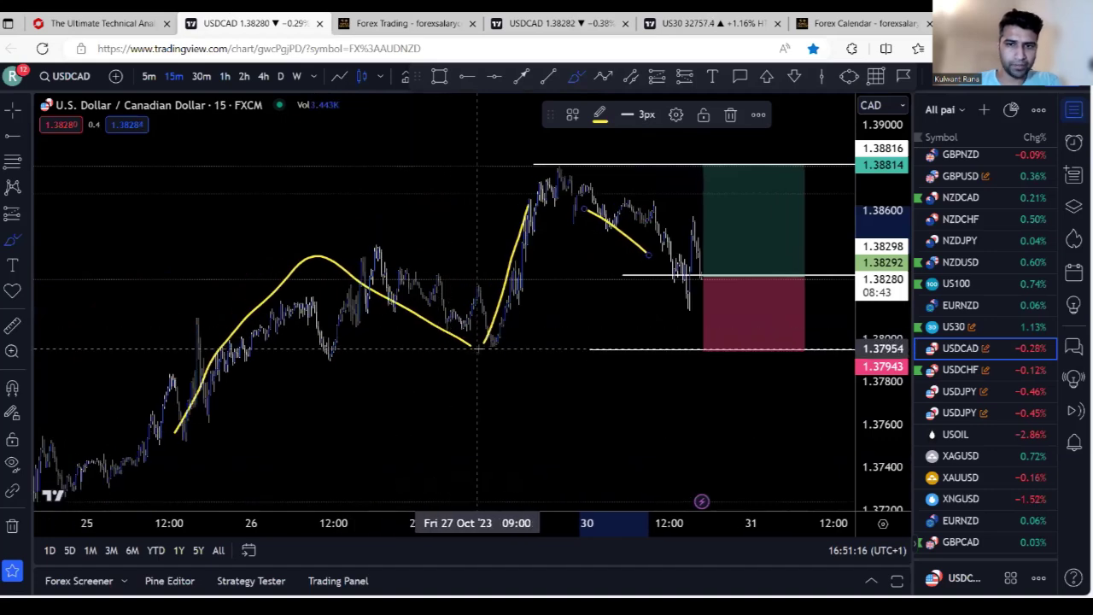
click(430, 479)
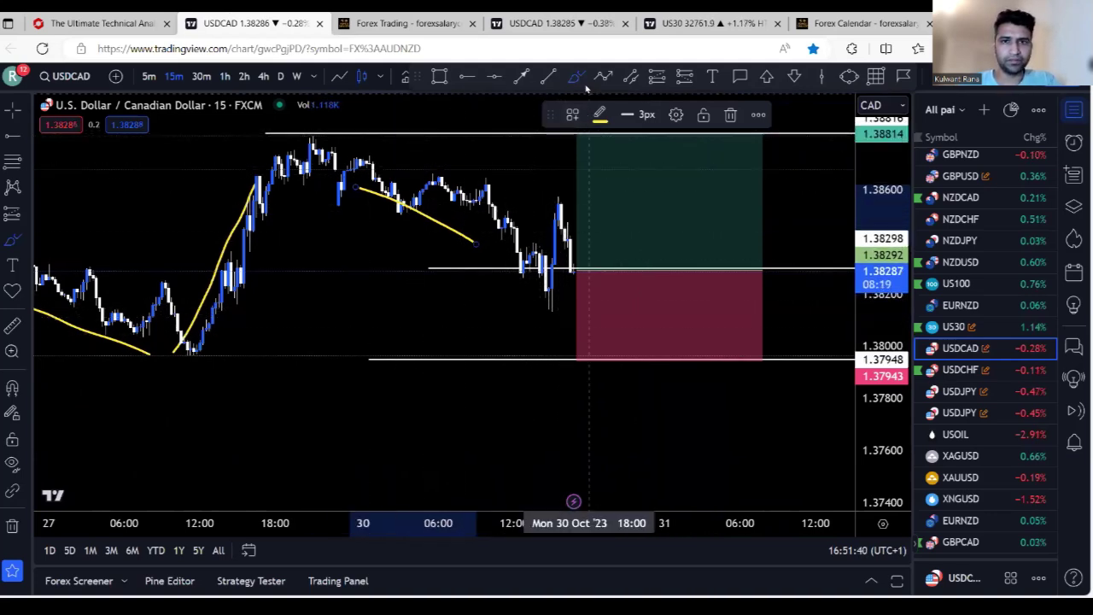
Brush USDCAD's falling swings, the latest lows and a circle around the current price, plus a projected drop to a circle at 1.37948.
click(631, 76)
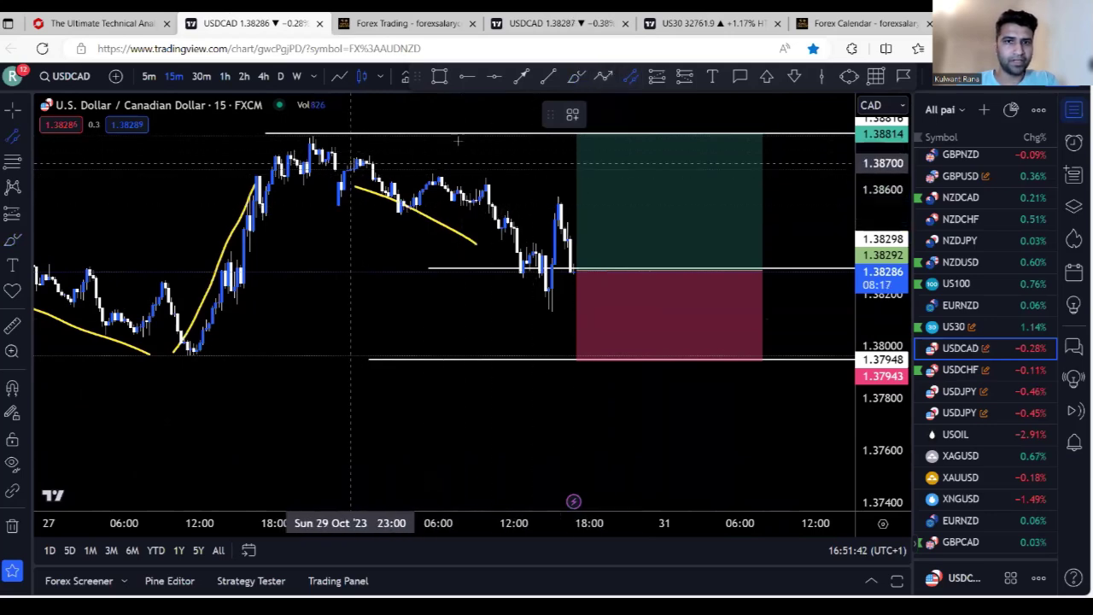
click(576, 76)
mouse_move(339, 202)
mouse_down()
mouse_move(346, 190)
mouse_move(514, 236)
mouse_up()
drag(549, 180, 555, 323)
mouse_move(476, 258)
mouse_down()
mouse_move(598, 256)
mouse_move(562, 272)
mouse_move(599, 256)
mouse_up()
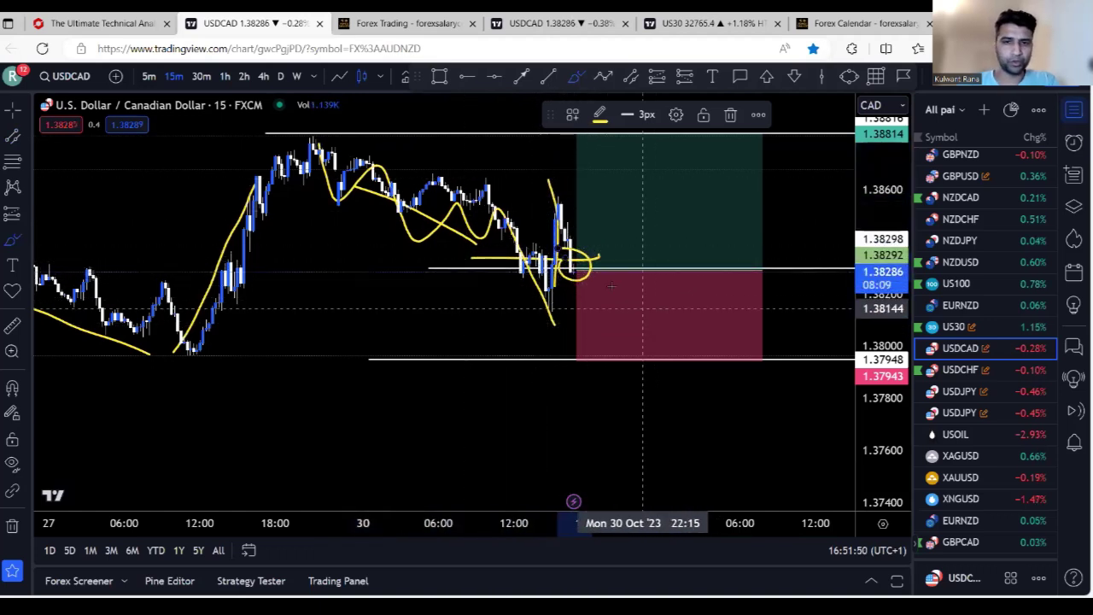
drag(516, 321, 555, 322)
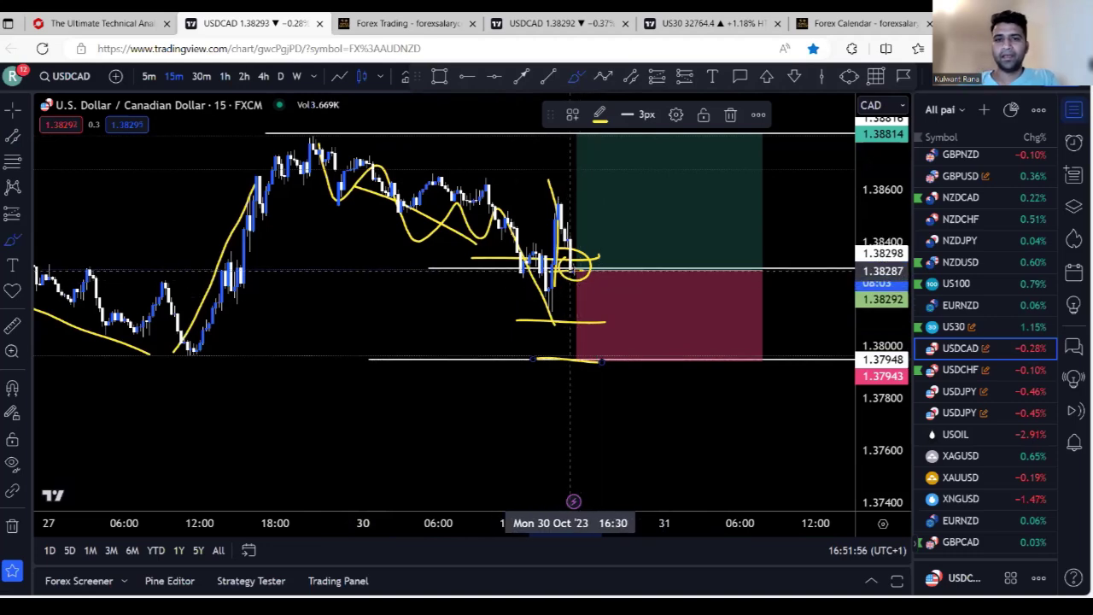
mouse_move(578, 273)
mouse_down()
mouse_move(586, 331)
mouse_move(610, 378)
mouse_move(591, 369)
mouse_move(623, 350)
mouse_up()
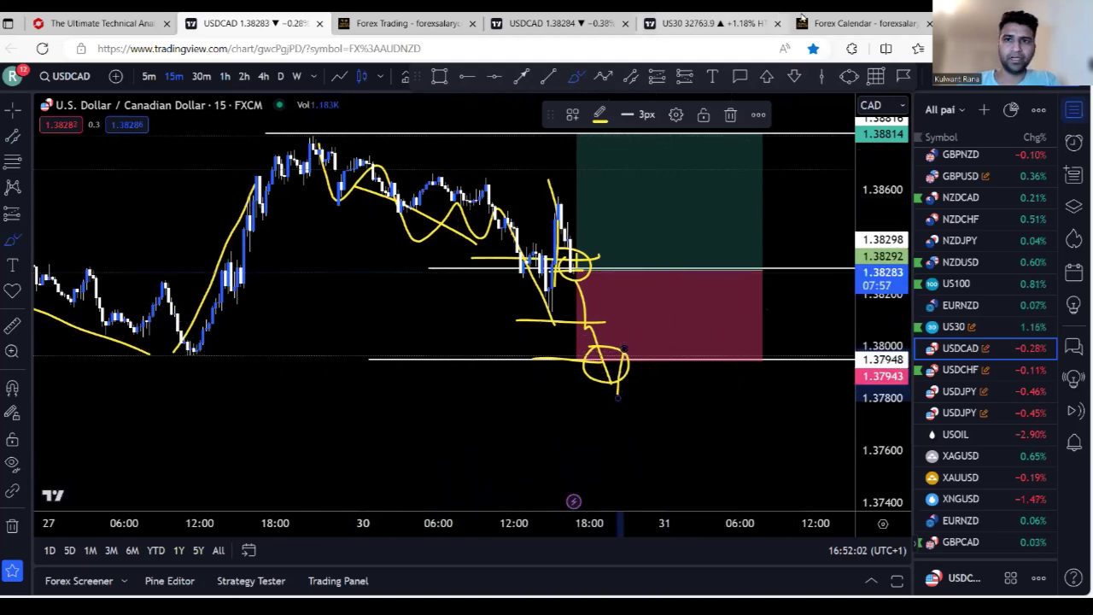
Compare the US30 chart, both USDCAD charts and the Currency Strength MAP.
click(708, 19)
click(593, 19)
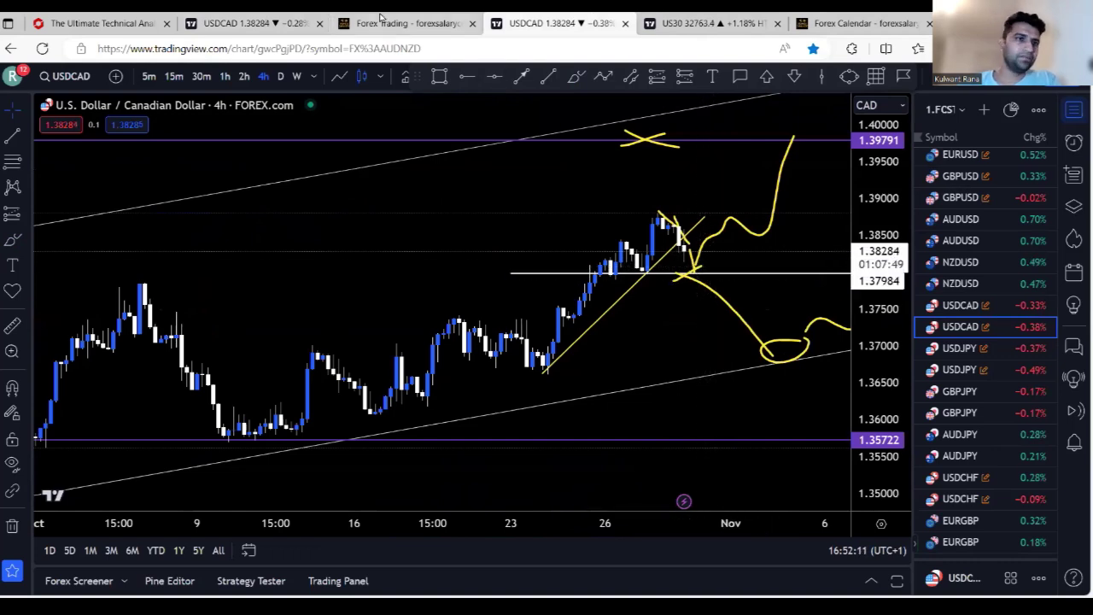
click(248, 23)
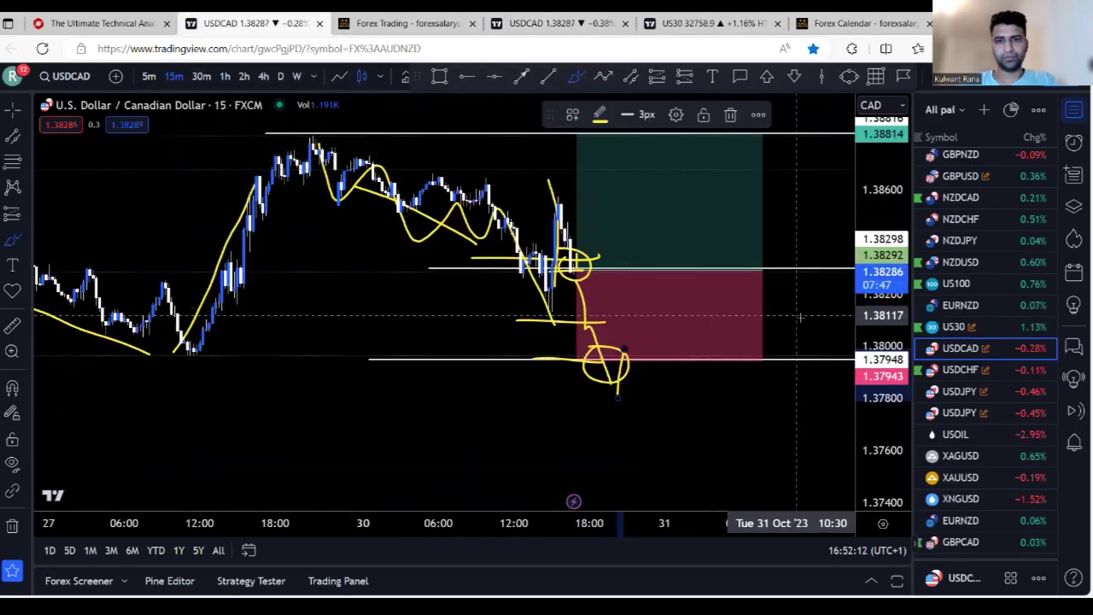
click(363, 19)
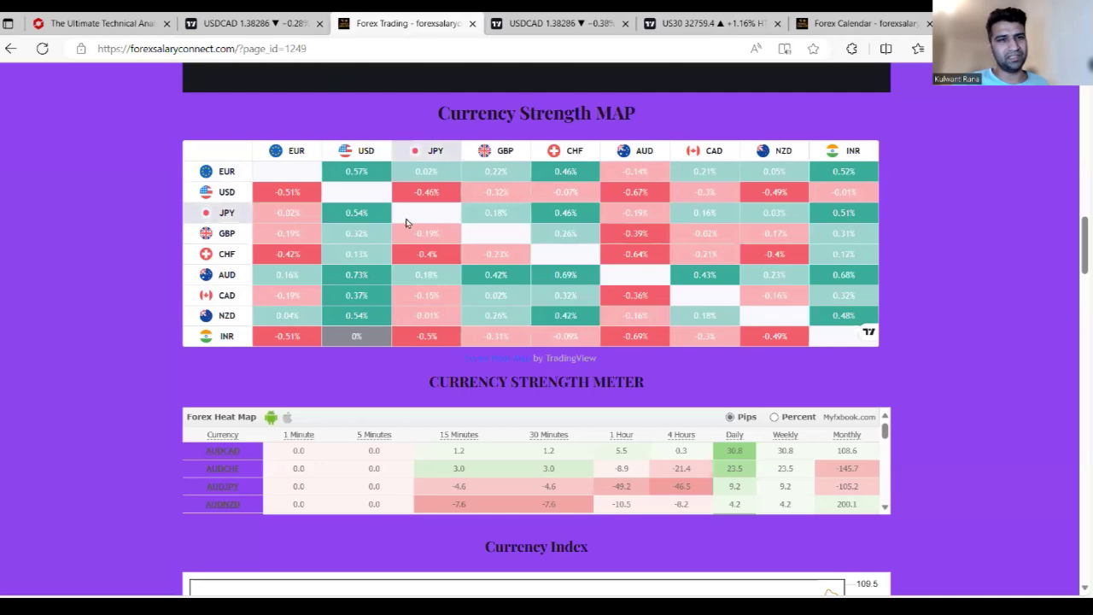
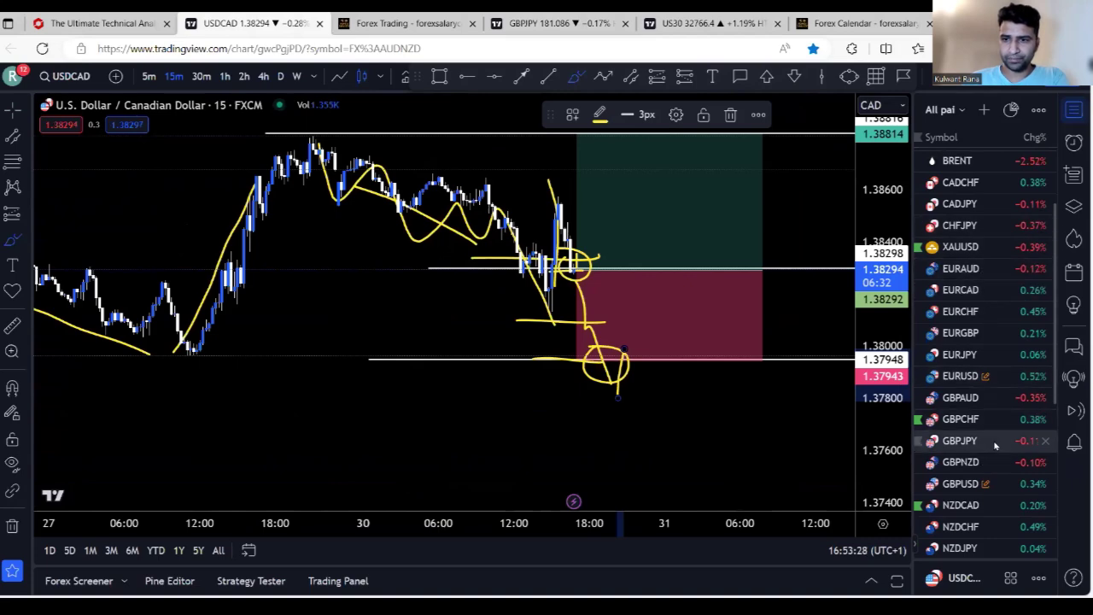
Open GBPJPY from the watchlist and switch its chart through 1-hour to the 4-hour timeframe, showing price action back to August.
click(975, 448)
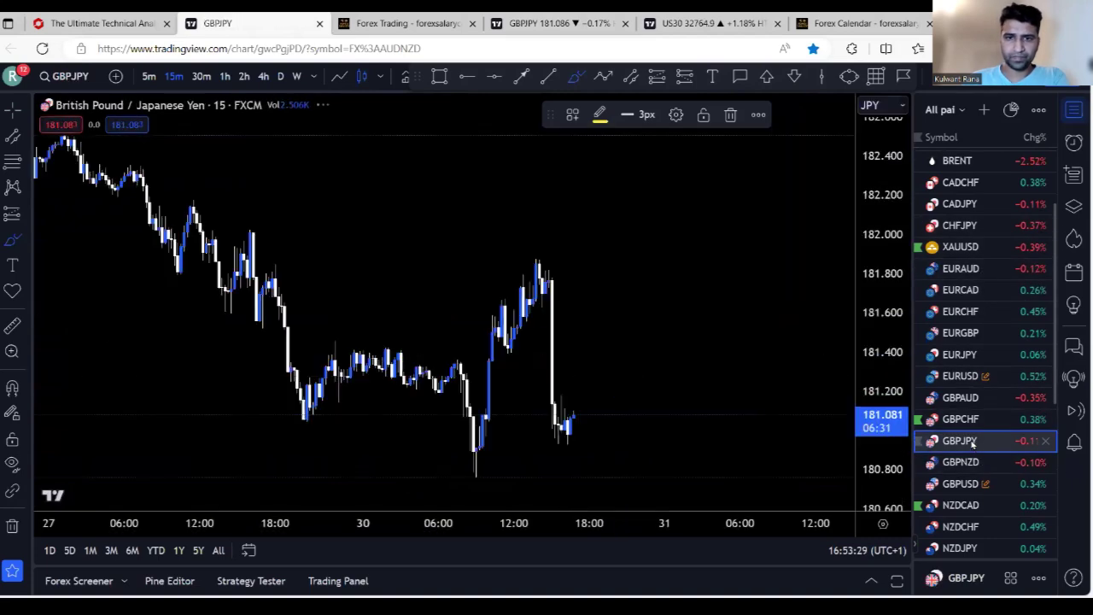
click(225, 76)
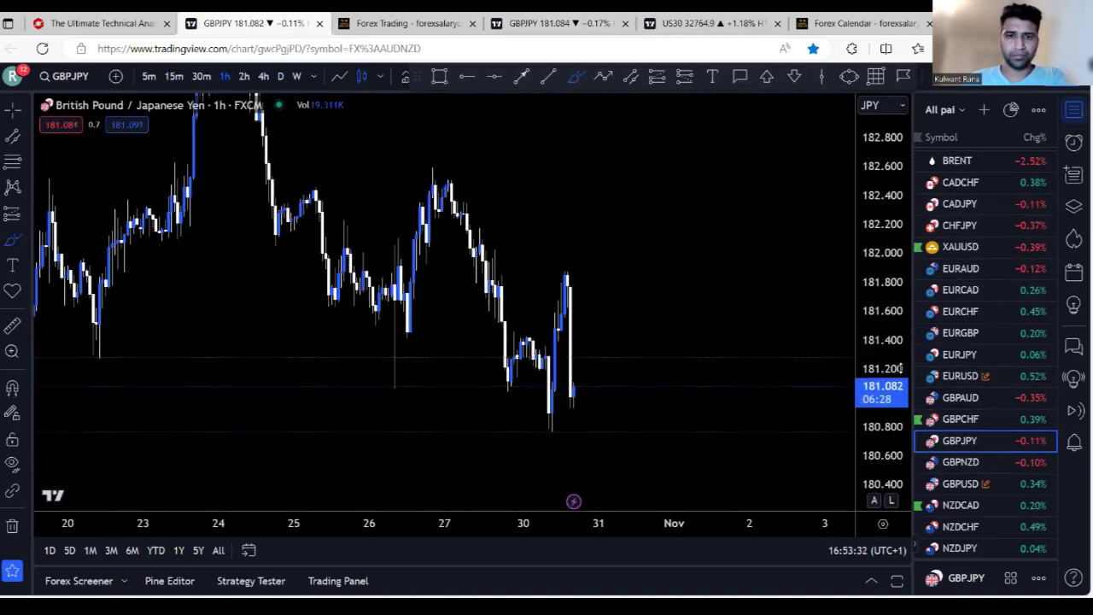
scroll(402, 440, down, 5)
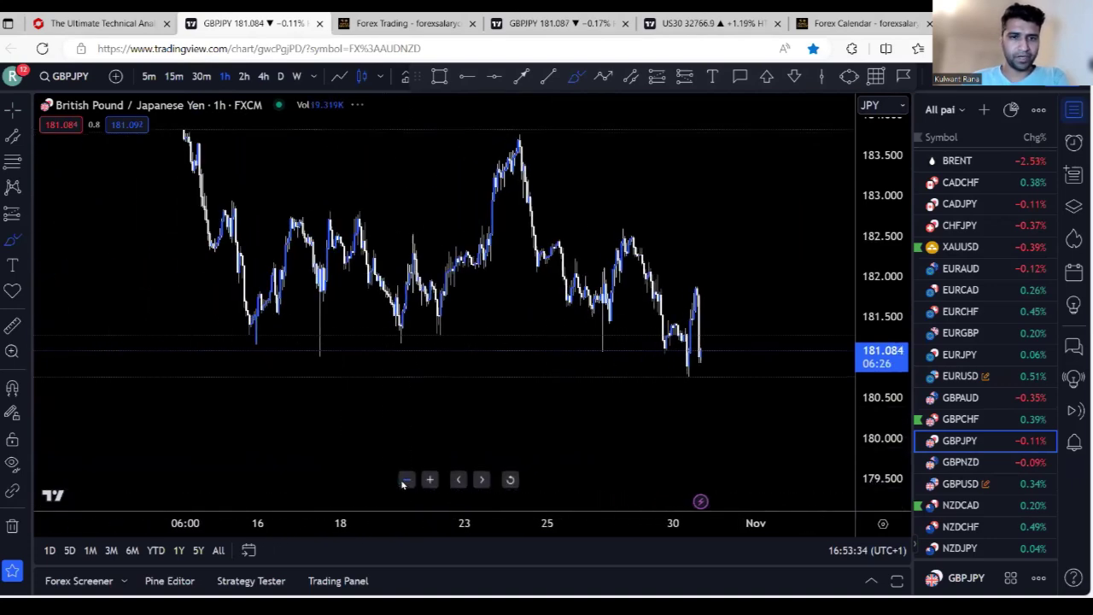
click(429, 480)
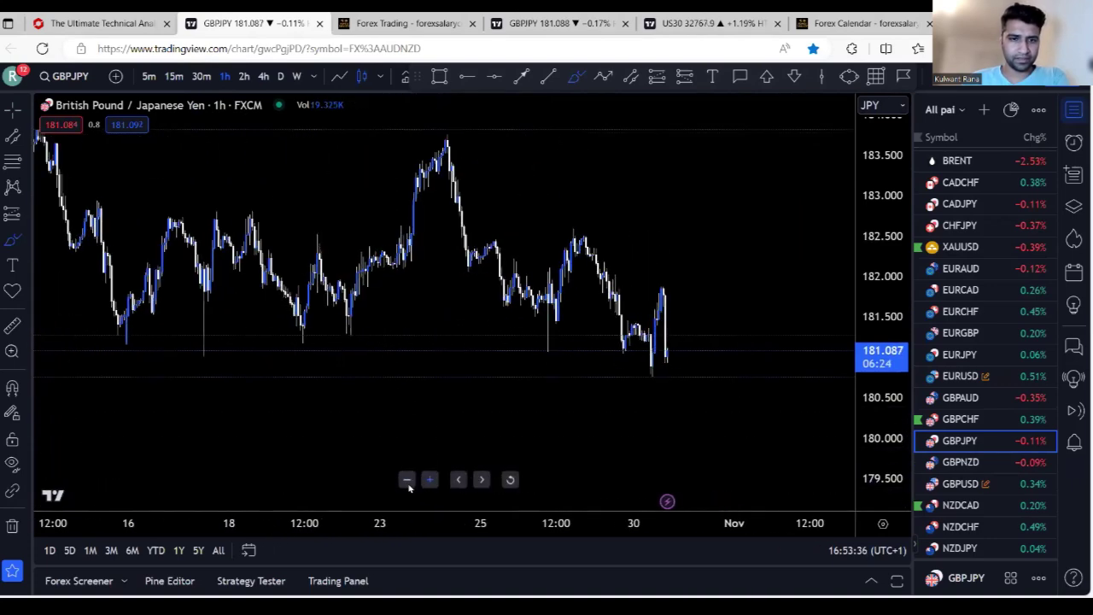
click(263, 76)
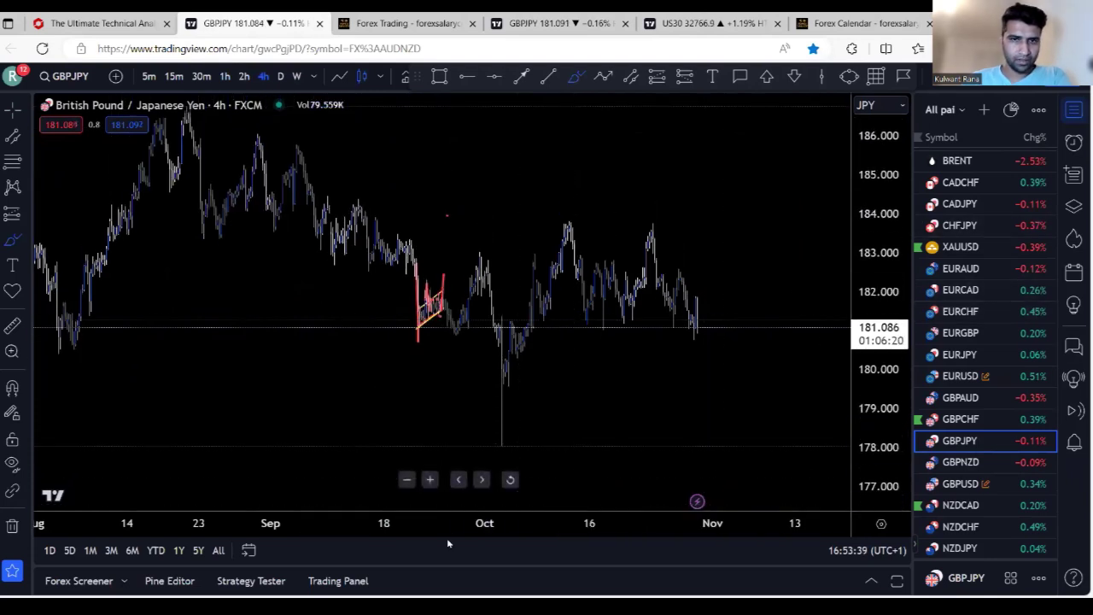
Draw a GBPJPY horizontal line at 181.128 and a rectangle zone from 181.220 to 180.852 spanning 19 September to 2 November.
click(402, 326)
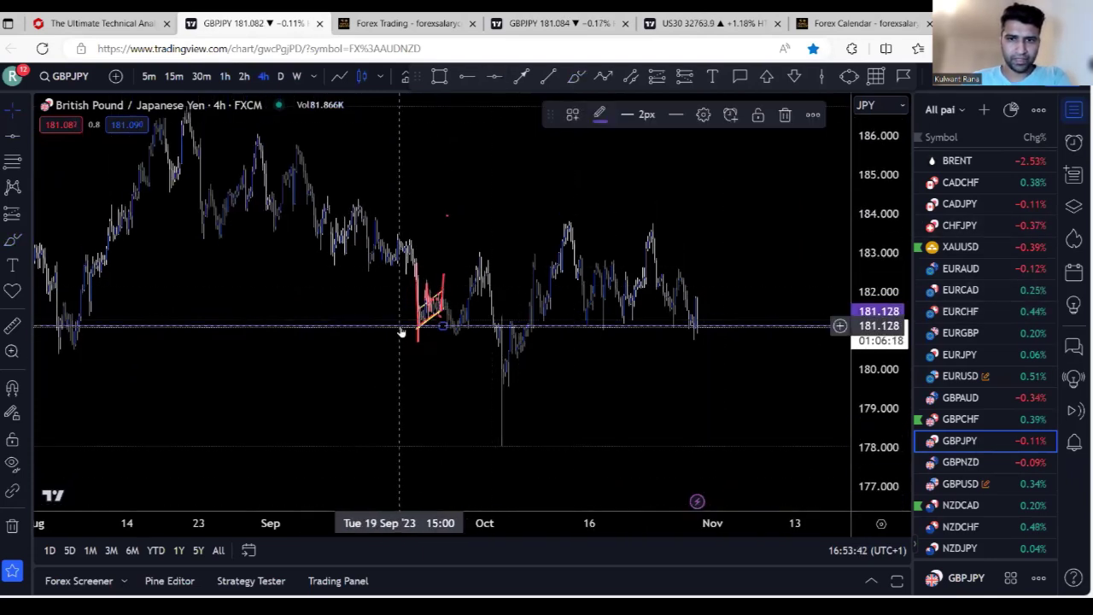
click(440, 76)
click(401, 322)
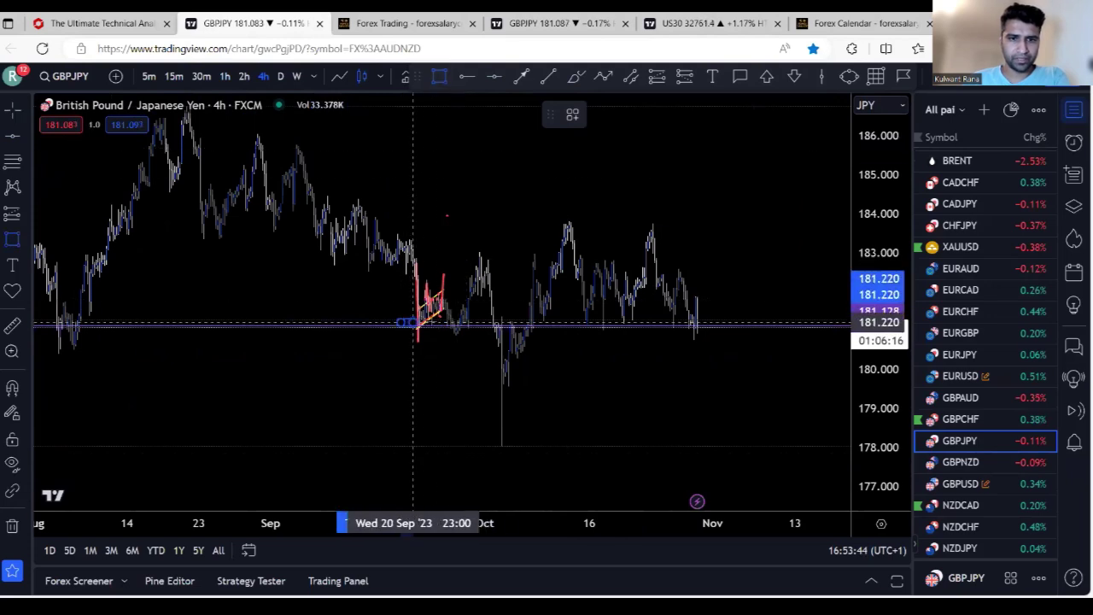
click(637, 346)
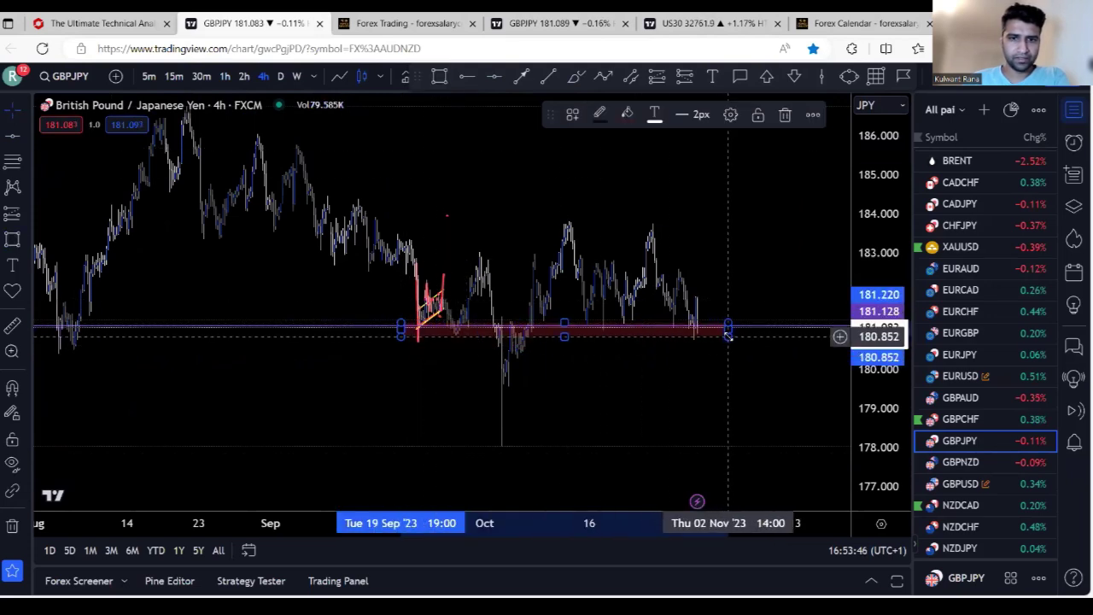
click(728, 335)
Draw horizontal lines at 178.069 and 183.708 on the GBPJPY chart, marking the October low and the swing highs.
click(495, 76)
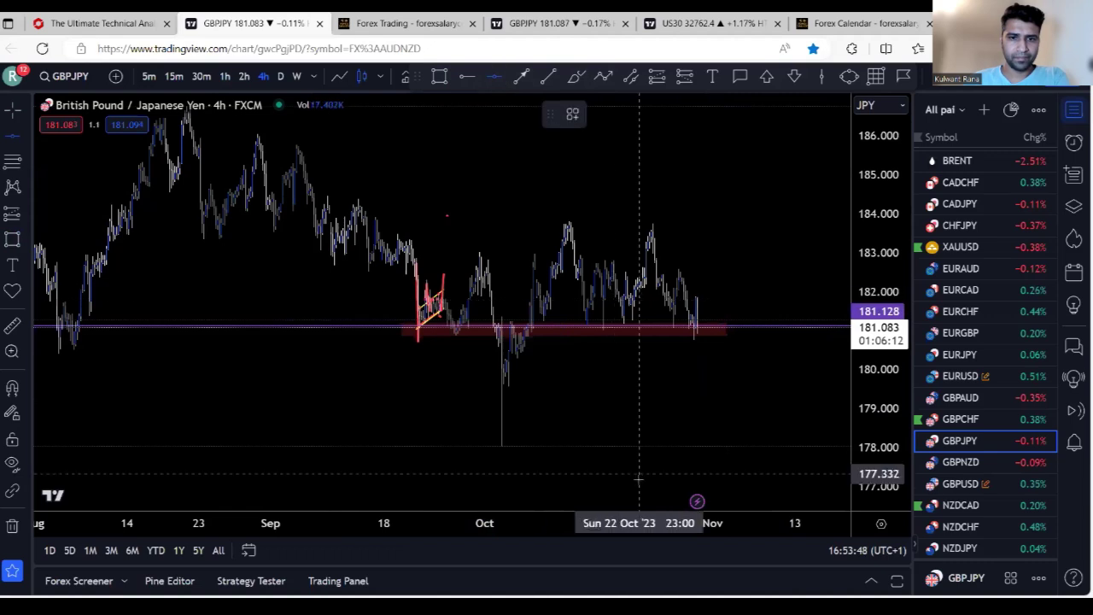
click(640, 445)
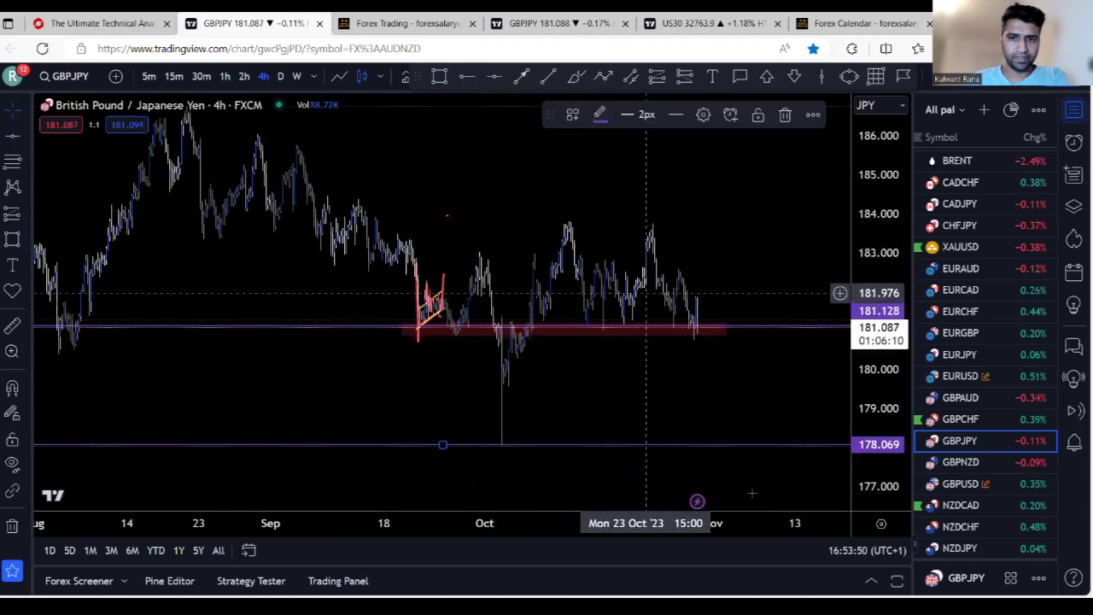
drag(718, 451, 706, 224)
click(706, 209)
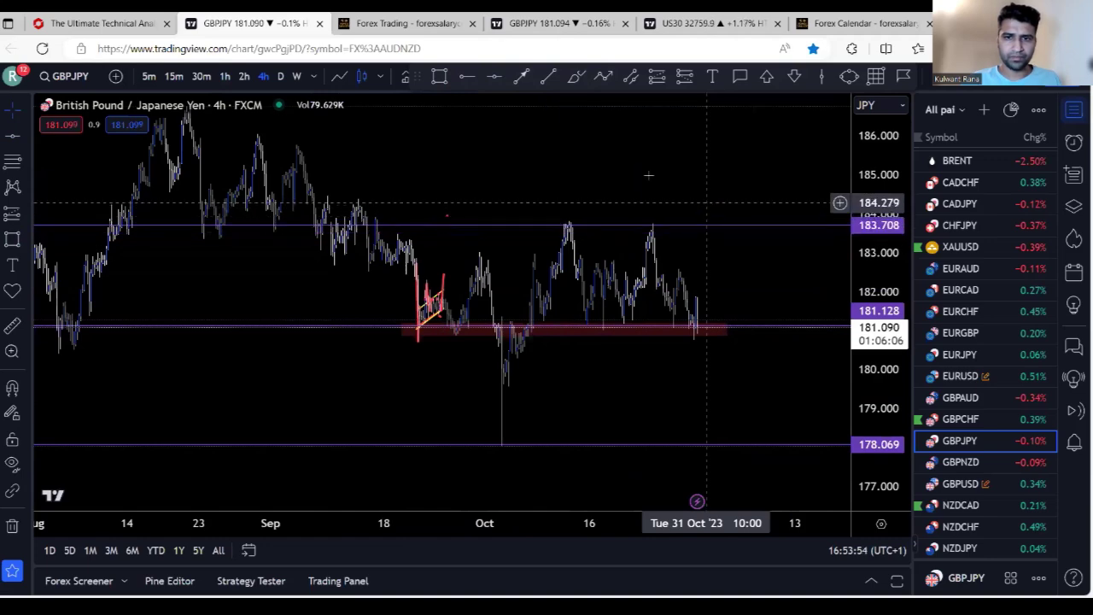
Switch GBPJPY to the 1-hour timeframe and brush its falling swings, with circles around the lows in the red zone.
click(224, 77)
mouse_move(461, 487)
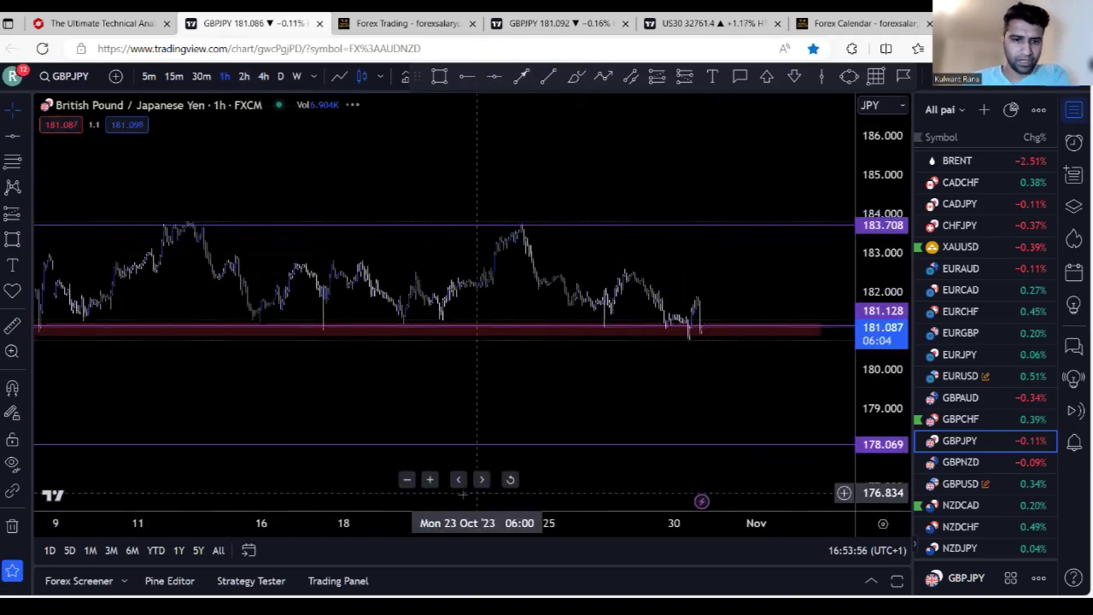
click(428, 480)
drag(874, 384, 844, 171)
drag(443, 276, 718, 227)
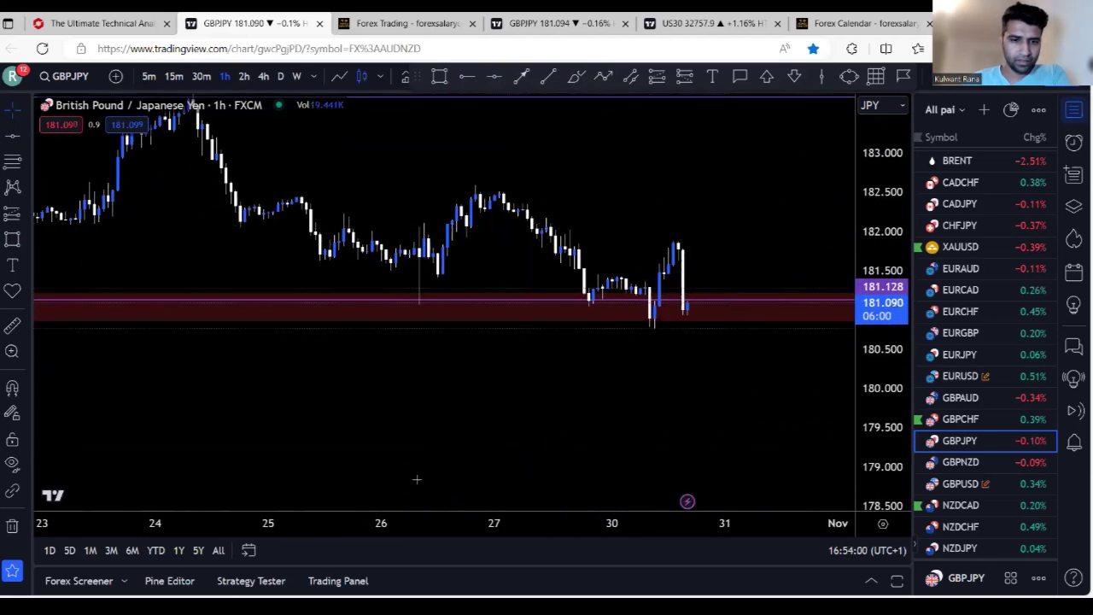
click(576, 77)
mouse_move(252, 147)
mouse_down()
mouse_move(427, 243)
mouse_move(429, 299)
mouse_move(459, 247)
mouse_move(654, 295)
mouse_move(645, 275)
mouse_move(656, 321)
mouse_move(667, 256)
mouse_move(680, 273)
mouse_move(673, 329)
mouse_up()
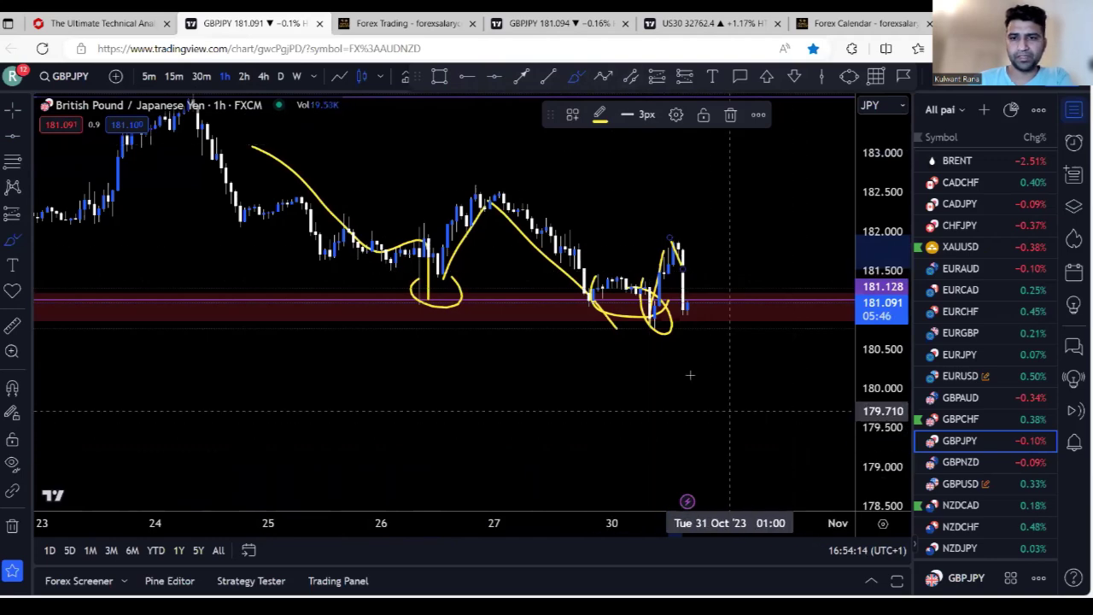
Brush ellipses around GBPJPY's current price, a support line below the latest lows, a projected drop, and a projected rise to 183.708.
mouse_move(707, 302)
mouse_down()
mouse_move(617, 299)
mouse_move(631, 329)
mouse_move(659, 334)
mouse_move(726, 309)
mouse_up()
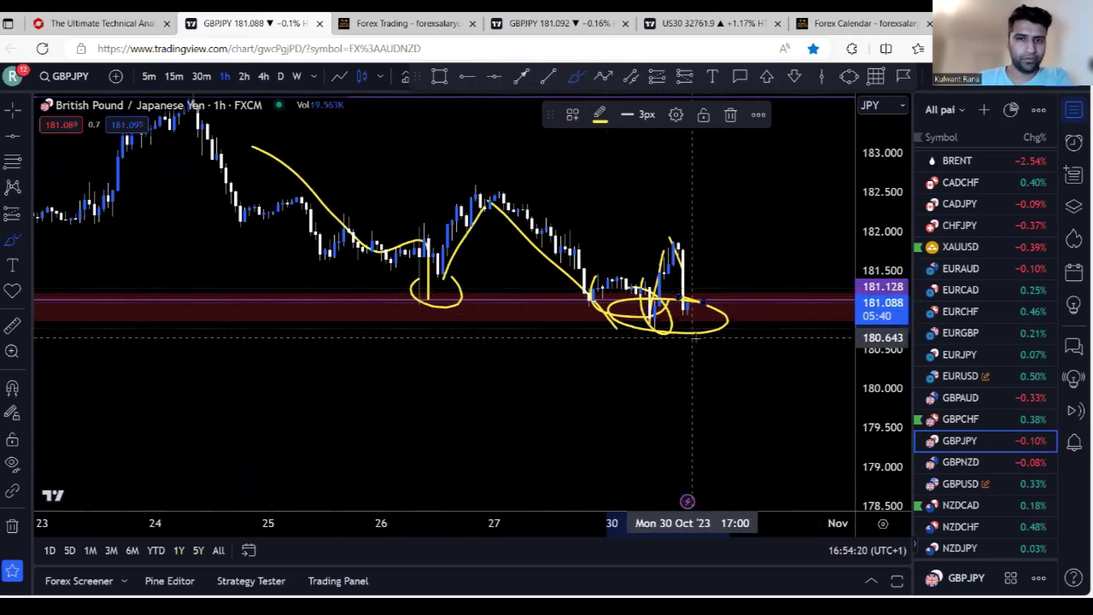
drag(559, 325, 674, 326)
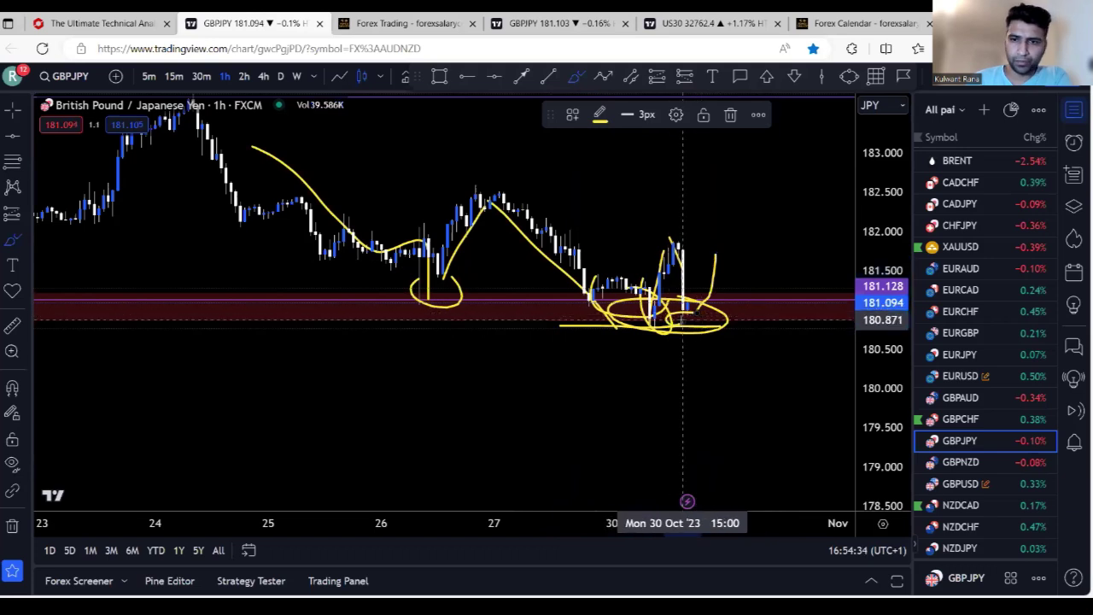
drag(702, 345, 726, 398)
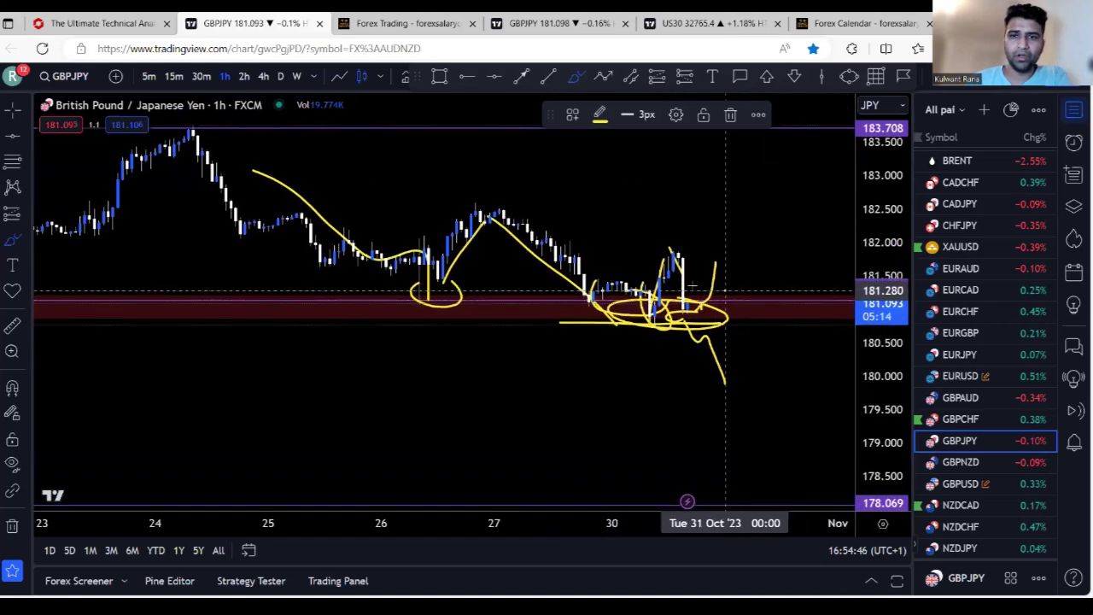
mouse_move(702, 315)
mouse_down()
mouse_move(693, 272)
mouse_move(739, 278)
mouse_move(784, 130)
mouse_move(822, 163)
mouse_up()
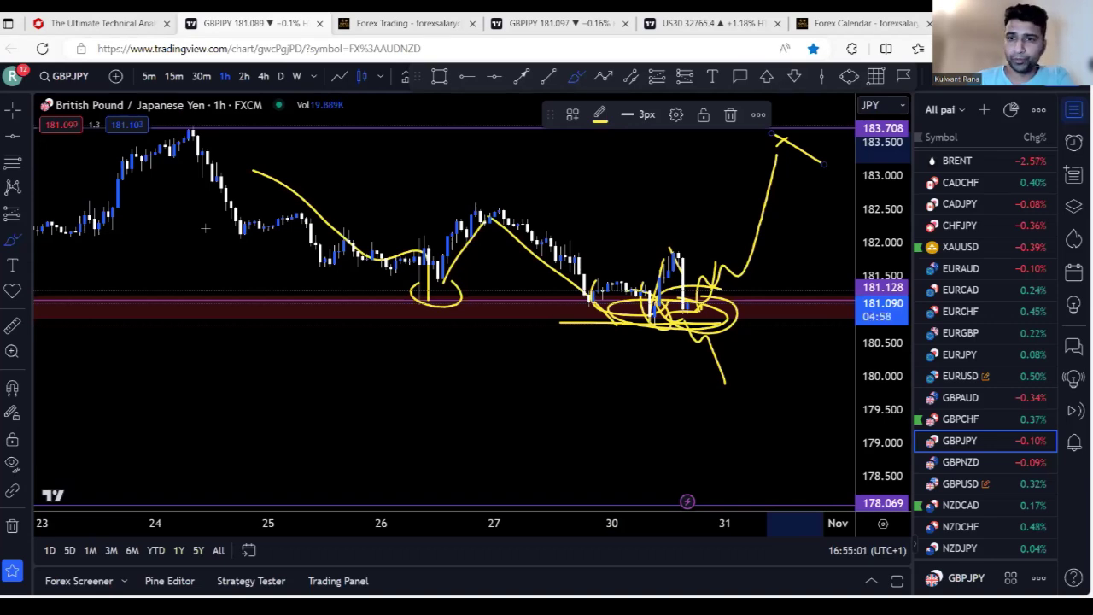
Draw a horizontal ray at 181.871 from 27 October across GBPJPY's latest swing high.
click(466, 77)
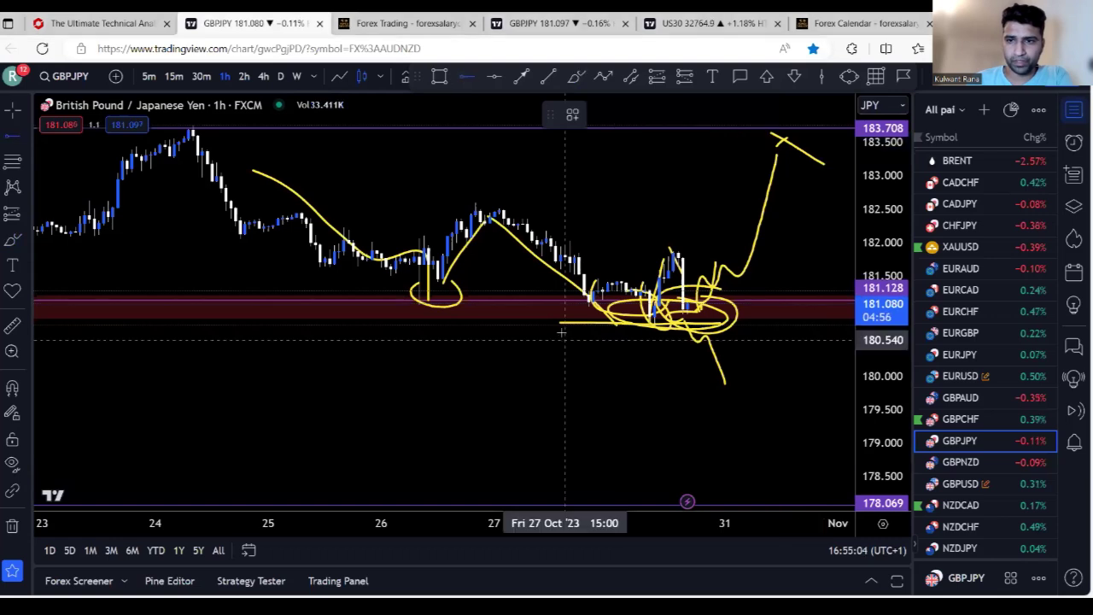
click(574, 252)
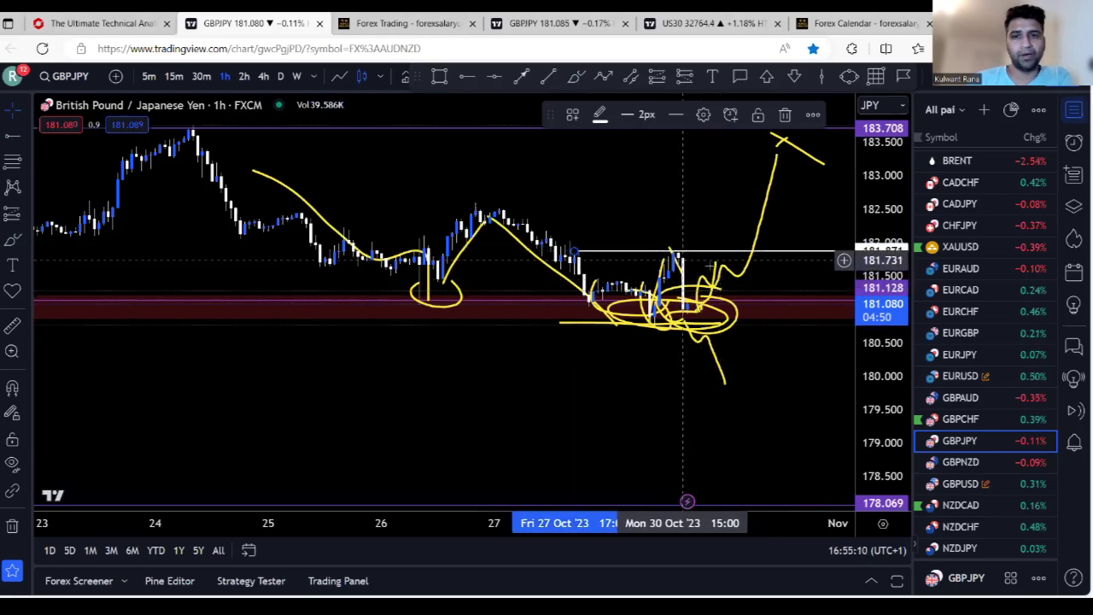
drag(658, 192, 663, 175)
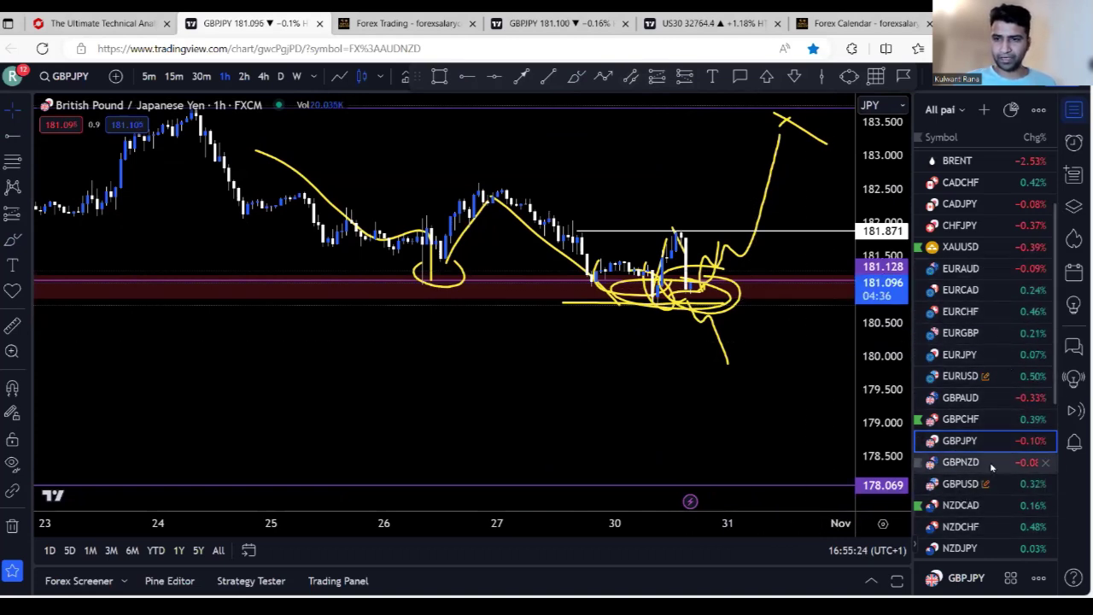
Look through the watchlist pairs, then open USDCAD and examine its marked levels on the 15-minute timeframe.
scroll(979, 348, up, 3)
scroll(982, 346, down, 3)
scroll(985, 339, up, 2)
scroll(986, 340, up, 1)
scroll(978, 376, down, 5)
scroll(974, 389, down, 4)
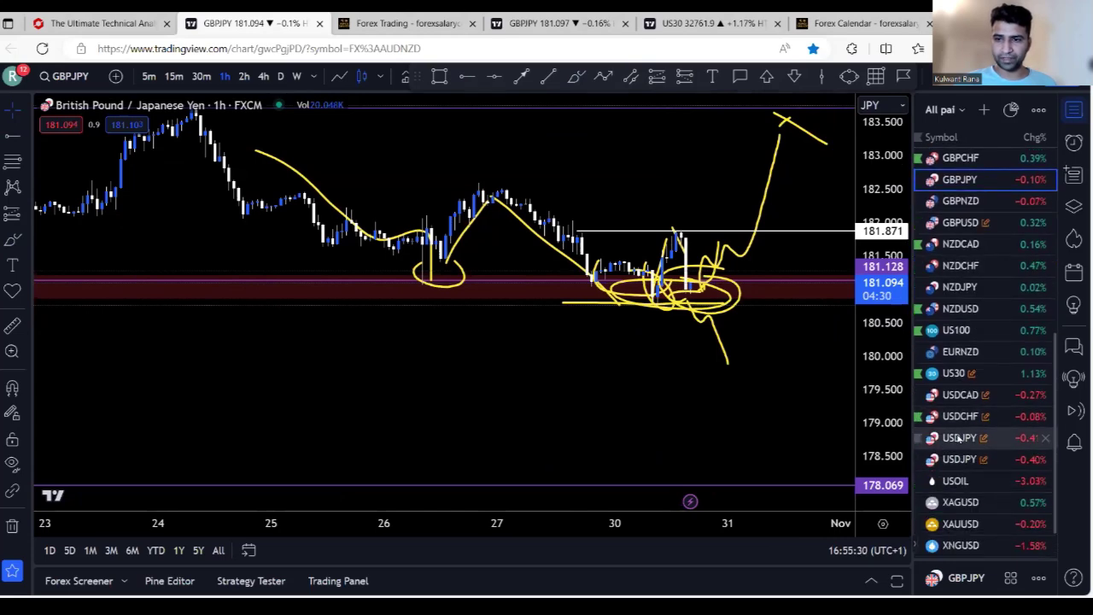
scroll(991, 444, up, 3)
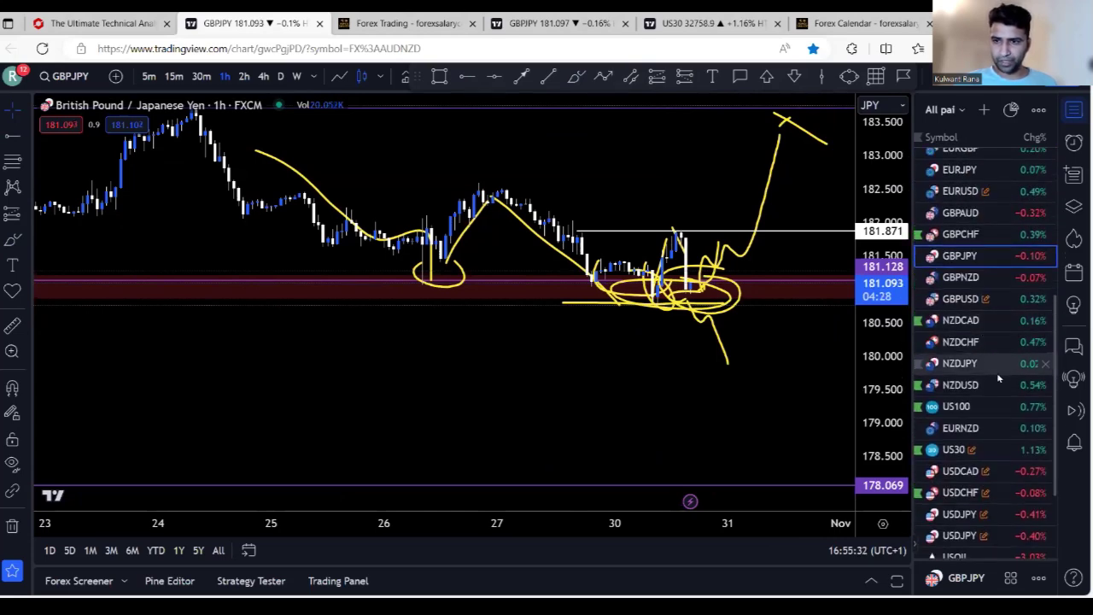
scroll(996, 376, up, 5)
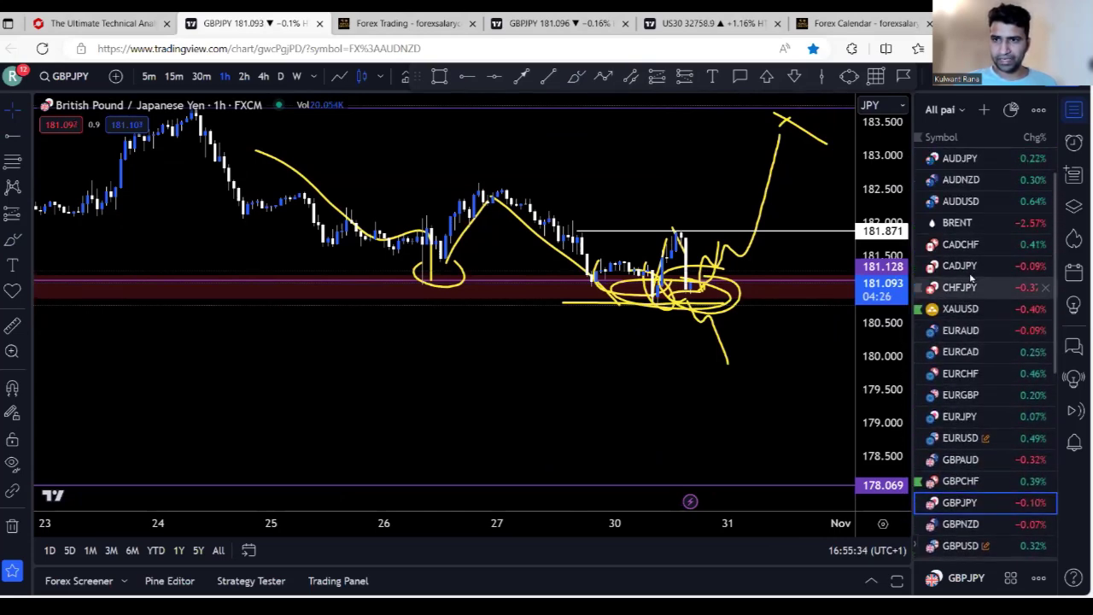
scroll(971, 270, down, 7)
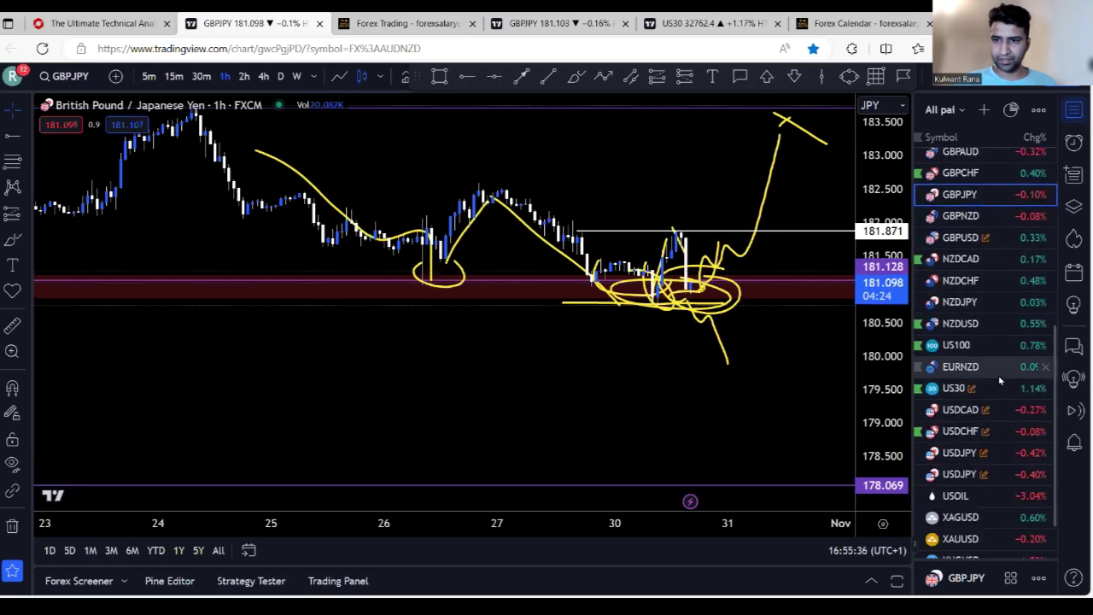
click(984, 414)
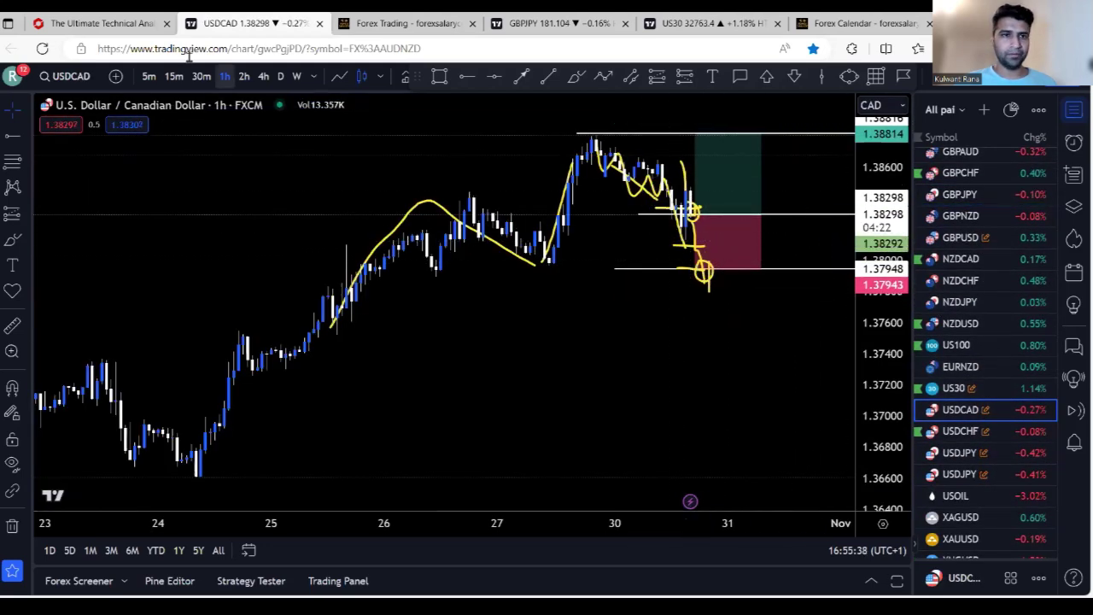
click(172, 76)
drag(889, 289, 888, 248)
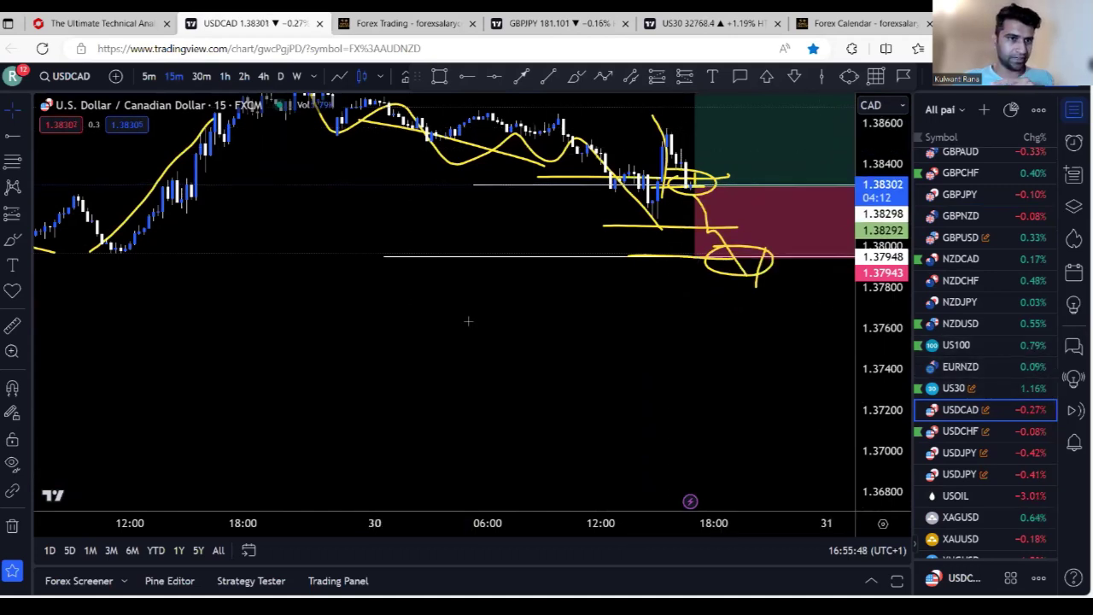
Reopen GBPJPY from the watchlist and switch its chart to the 30-minute timeframe.
scroll(993, 414, up, 4)
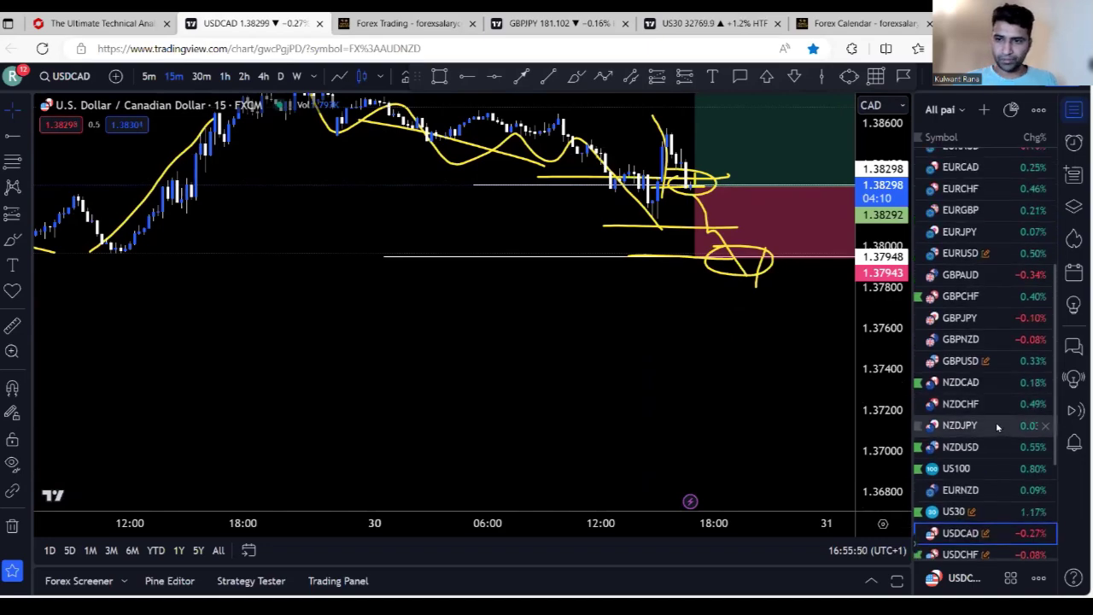
scroll(995, 413, up, 1)
click(960, 379)
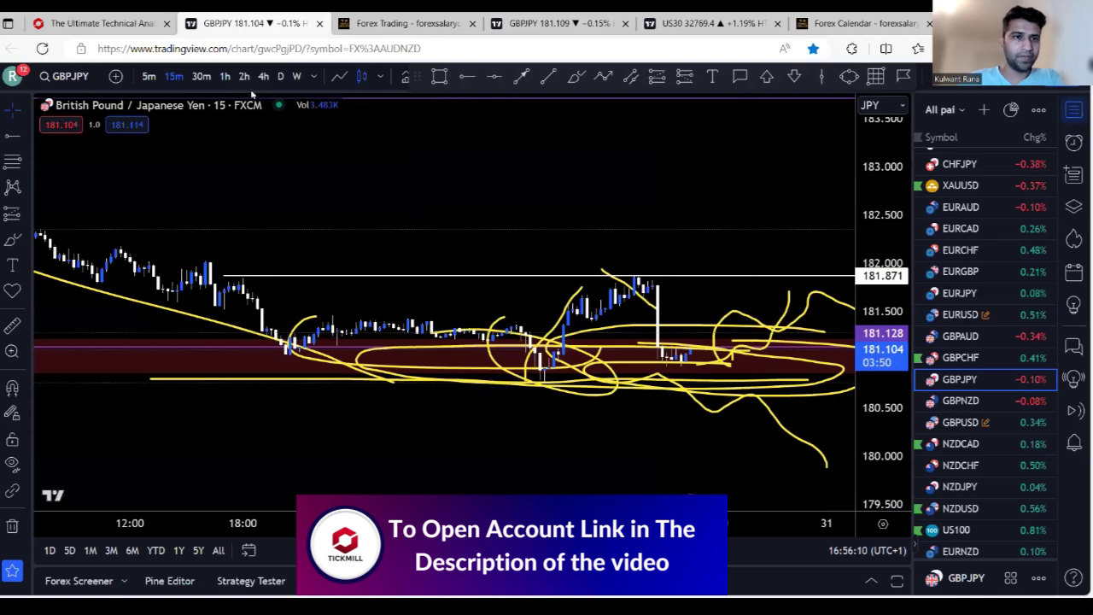
click(202, 76)
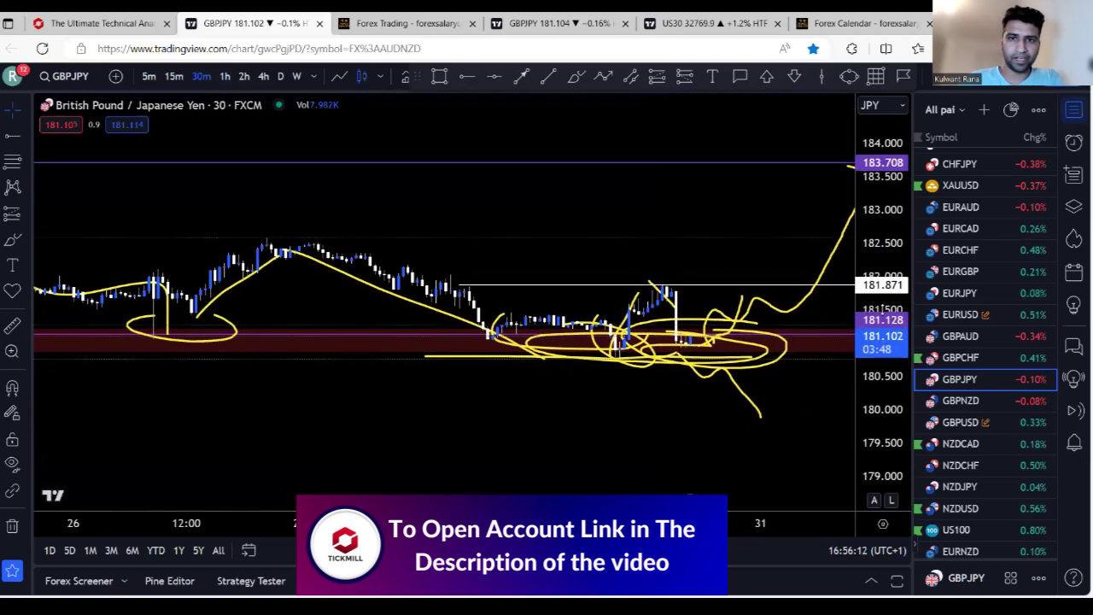
Place a narrow GBPJPY long position with entry 181.851, stop 180.753 and target 183.725.
click(657, 79)
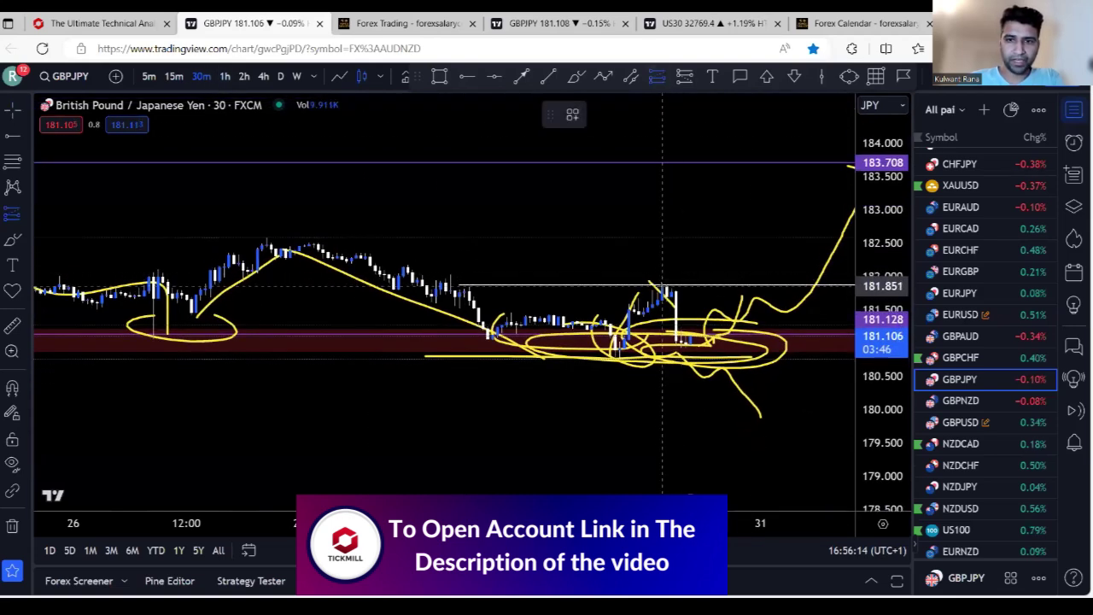
click(662, 285)
drag(661, 311, 662, 361)
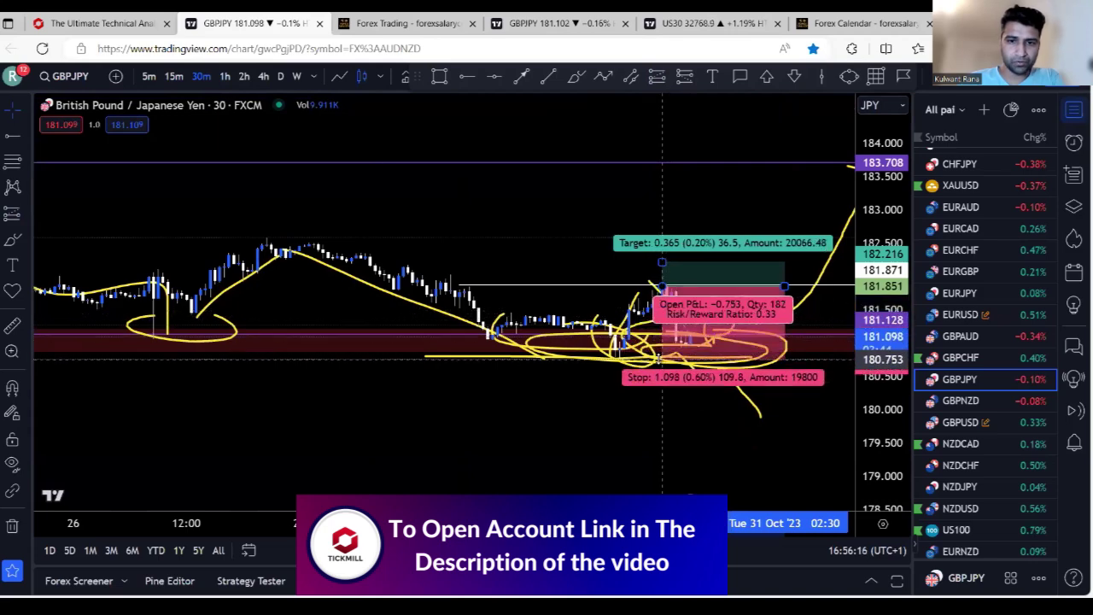
drag(662, 260, 662, 161)
drag(784, 286, 690, 287)
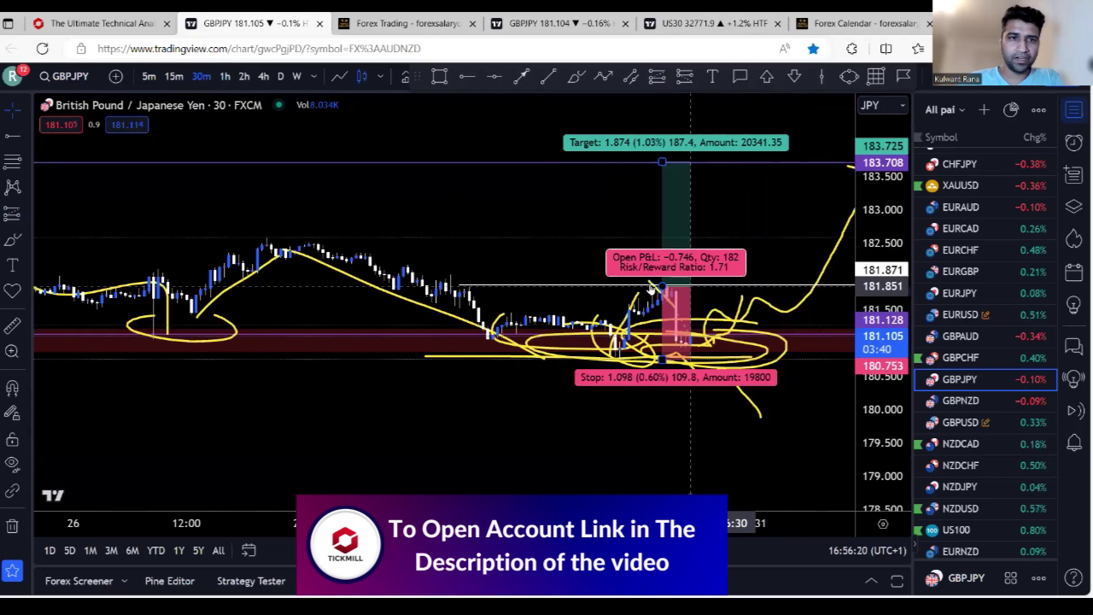
Place a second GBPJPY long position with entry 181.001, stop 180.699 and target 182.379.
click(655, 77)
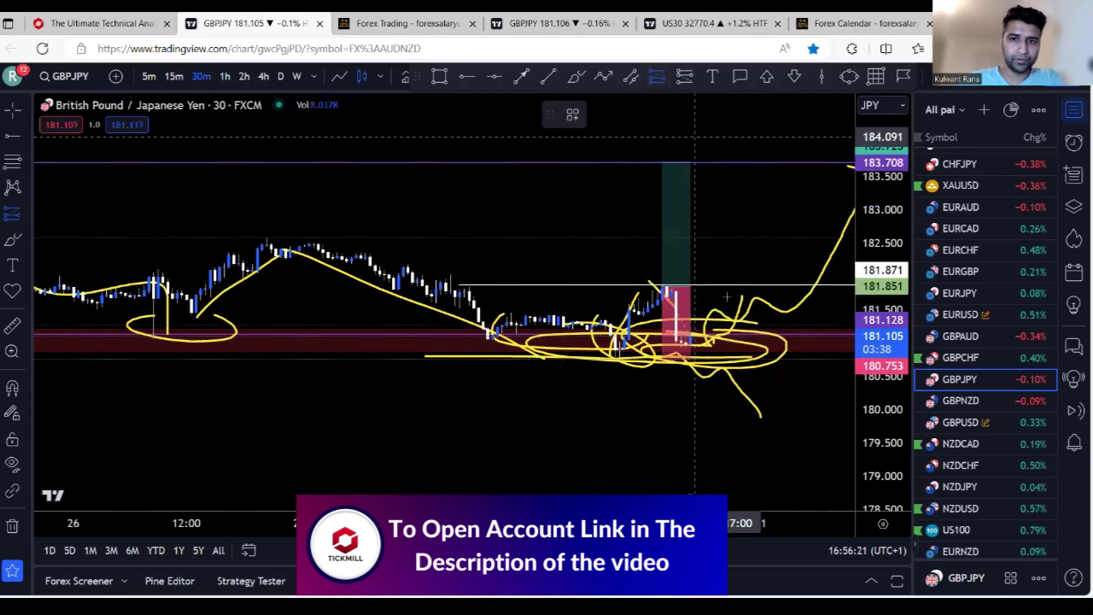
click(701, 343)
drag(700, 368, 702, 363)
mouse_move(700, 305)
mouse_down()
mouse_move(709, 170)
mouse_move(726, 252)
mouse_move(713, 245)
mouse_move(704, 161)
mouse_move(666, 218)
mouse_up()
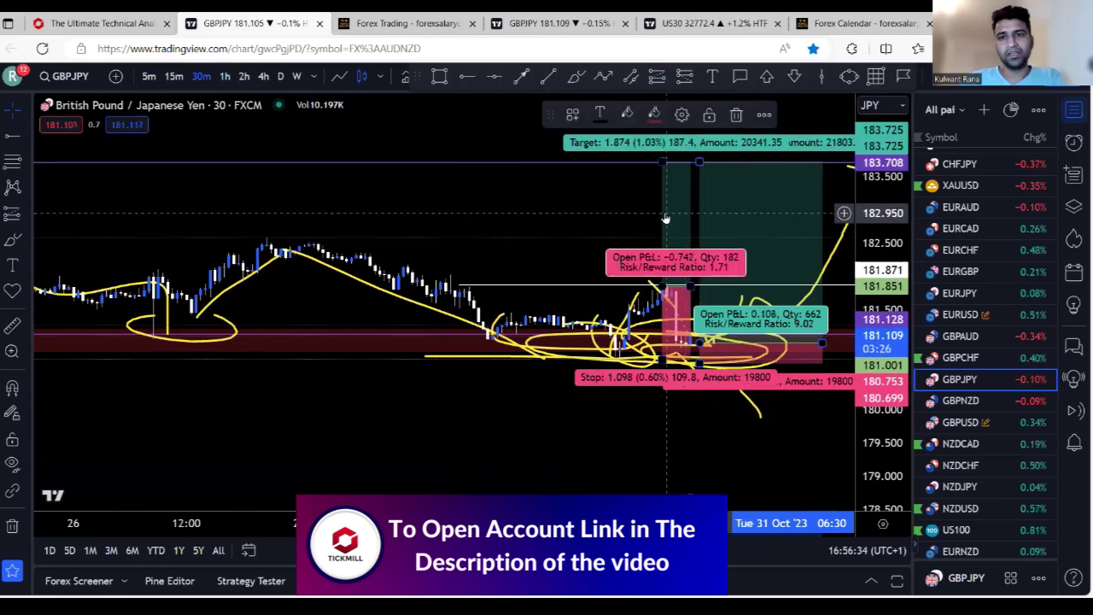
key(ctrl+z)
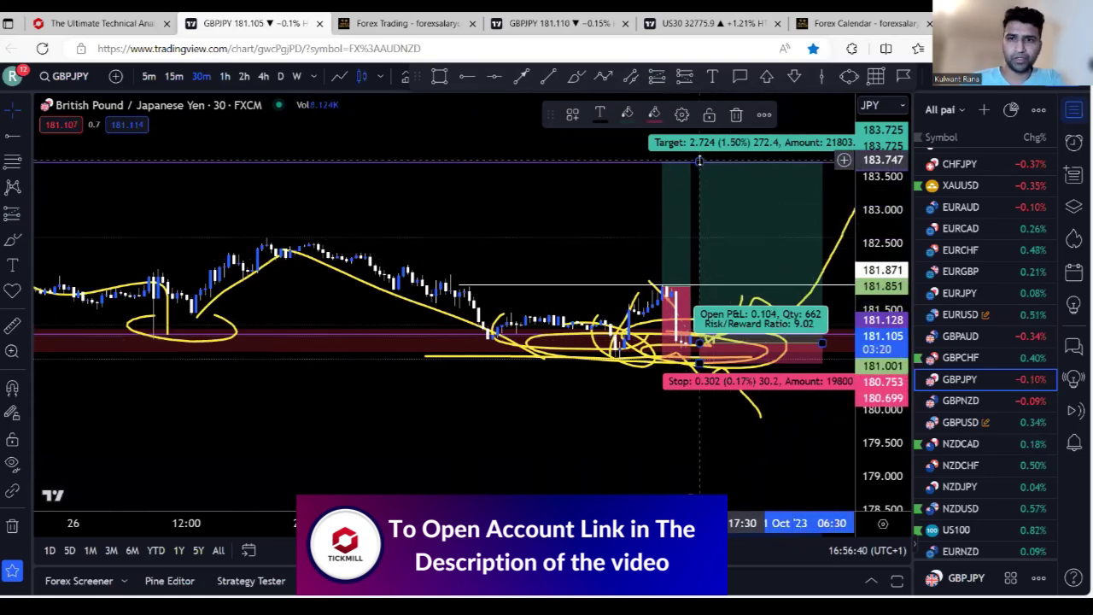
drag(699, 162, 730, 244)
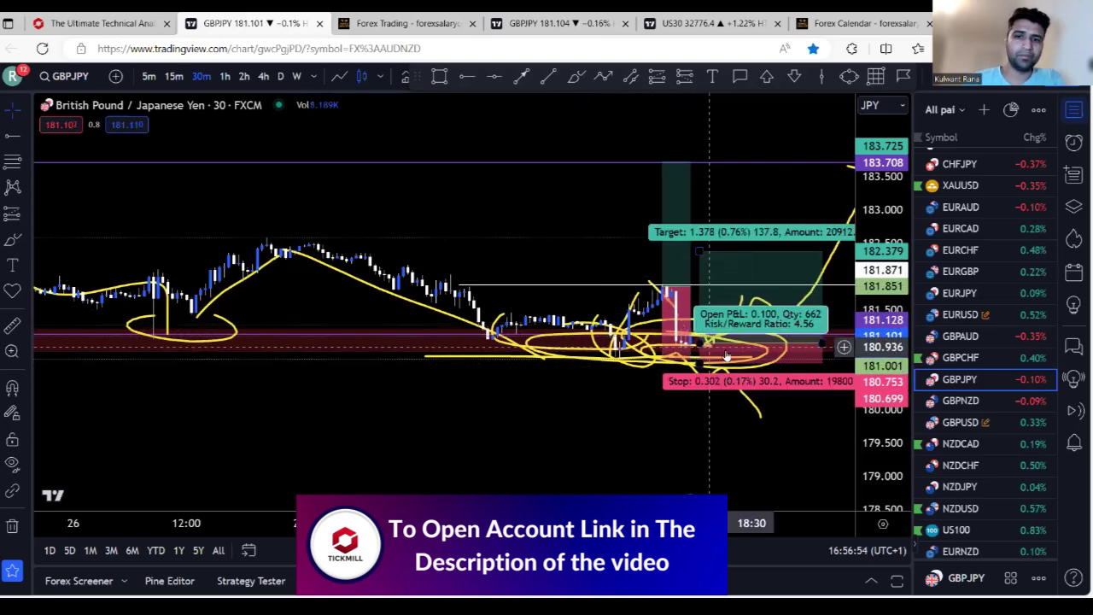
drag(880, 359, 879, 295)
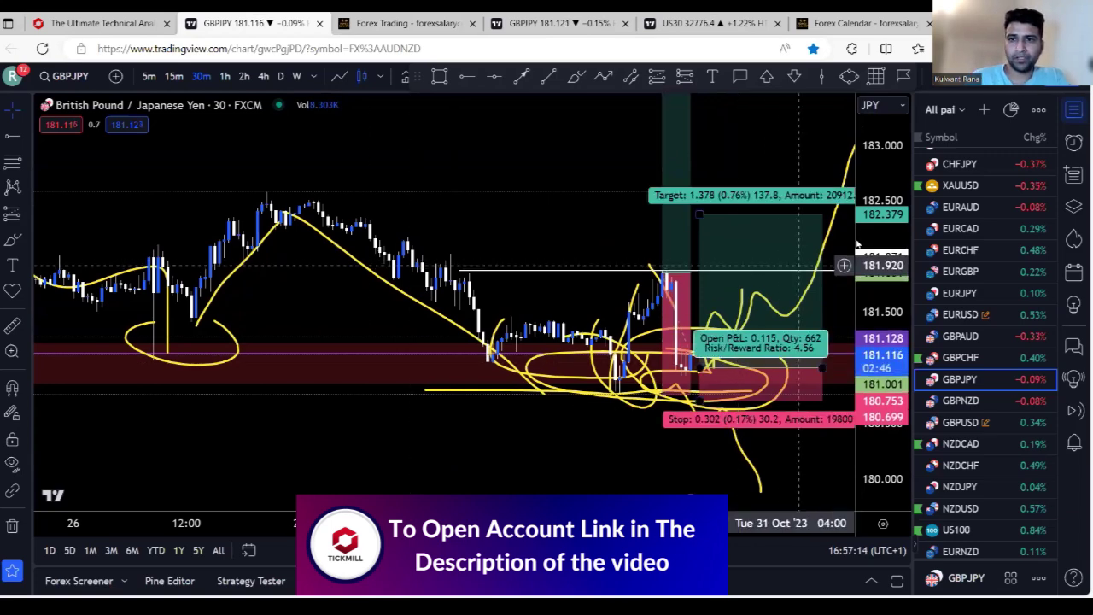
Handwrite USD with the brush in the empty chart space above 183.708, then circle and underline it.
drag(880, 307, 880, 329)
click(12, 109)
drag(484, 243, 532, 490)
drag(601, 174, 560, 274)
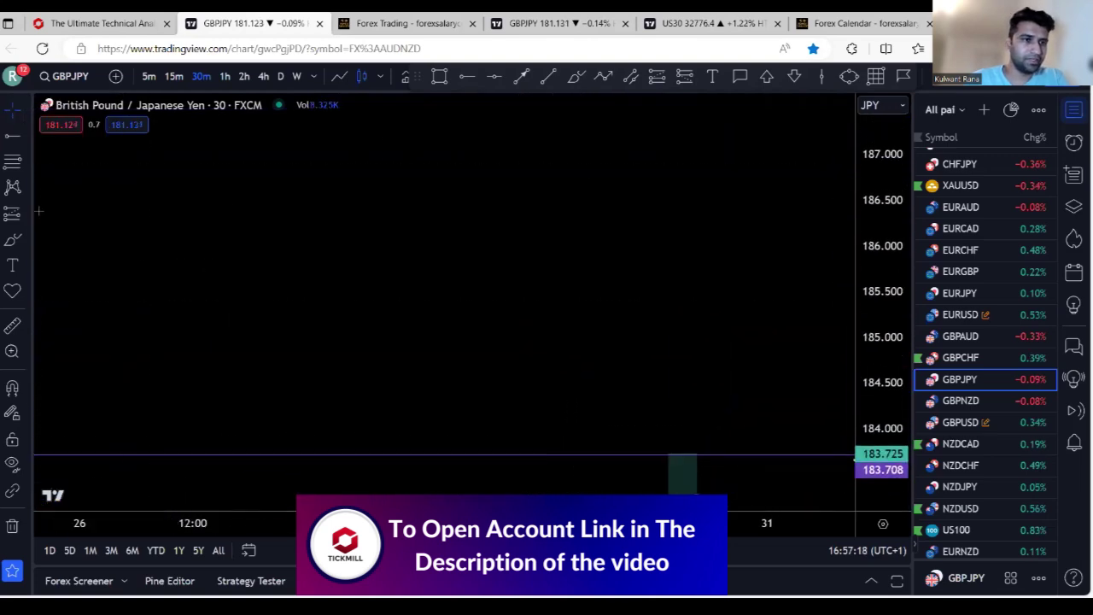
click(12, 241)
mouse_move(429, 144)
mouse_down()
mouse_move(459, 183)
mouse_move(465, 152)
mouse_move(483, 176)
mouse_move(514, 136)
mouse_move(511, 187)
mouse_up()
mouse_move(417, 205)
mouse_down()
mouse_move(518, 127)
mouse_move(426, 190)
mouse_move(528, 220)
mouse_up()
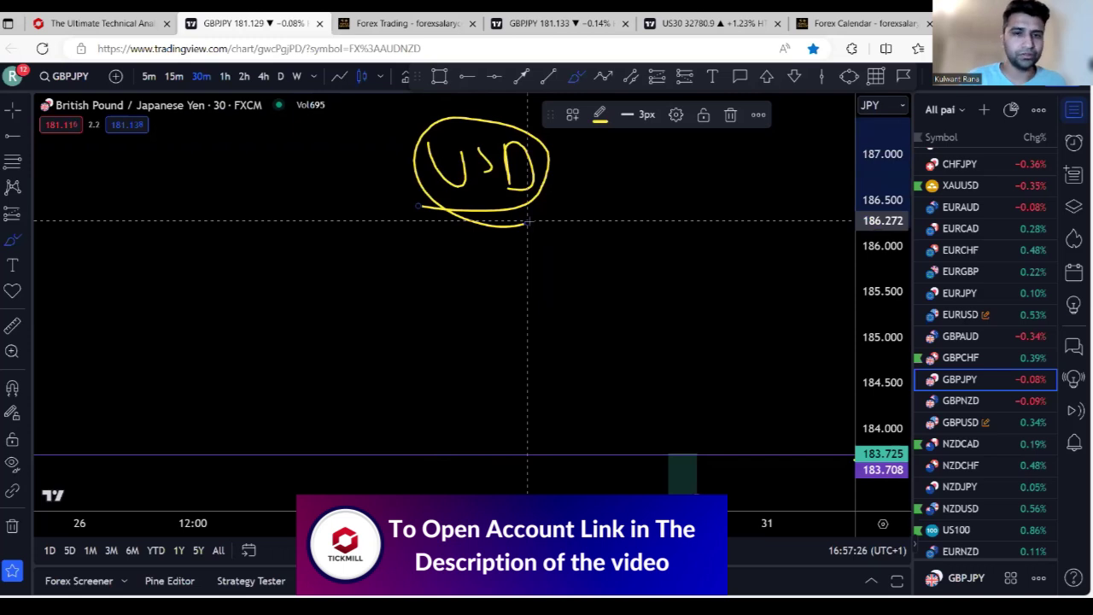
drag(451, 209, 528, 195)
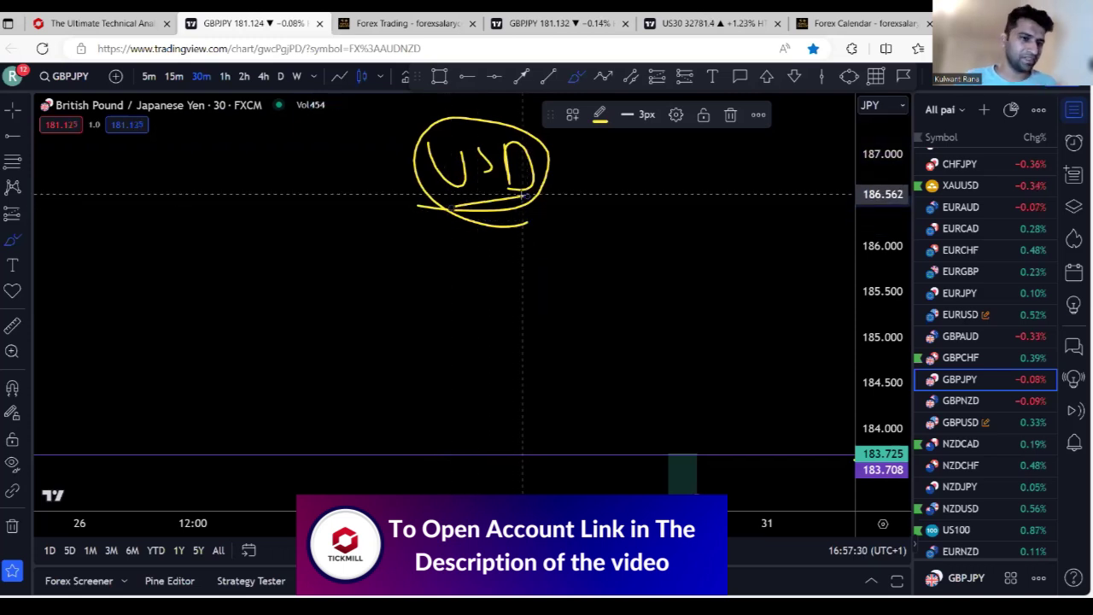
Brush branch lines from the circled USD to the letters A, N, J, E, G and C, and circle the N.
mouse_move(543, 175)
mouse_down()
mouse_move(626, 177)
mouse_move(598, 215)
mouse_move(588, 263)
mouse_up()
drag(501, 229, 527, 306)
drag(468, 232, 443, 301)
mouse_move(409, 208)
mouse_down()
mouse_move(362, 280)
mouse_move(400, 292)
mouse_up()
mouse_move(416, 329)
mouse_down()
mouse_move(424, 299)
mouse_move(451, 294)
mouse_up()
mouse_move(510, 316)
mouse_down()
mouse_move(502, 352)
mouse_move(528, 309)
mouse_up()
mouse_move(593, 292)
mouse_down()
mouse_move(591, 281)
mouse_move(596, 305)
mouse_move(590, 273)
mouse_up()
drag(605, 214, 632, 247)
mouse_move(655, 169)
mouse_down()
mouse_move(675, 196)
mouse_move(720, 196)
mouse_up()
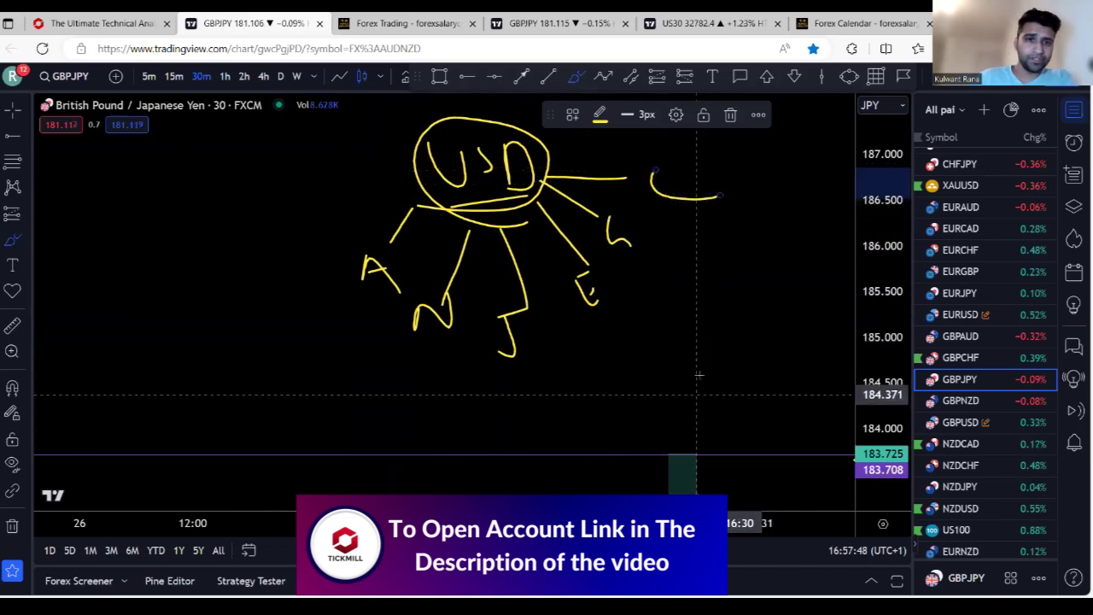
mouse_move(437, 282)
mouse_down()
mouse_move(395, 301)
mouse_move(443, 285)
mouse_up()
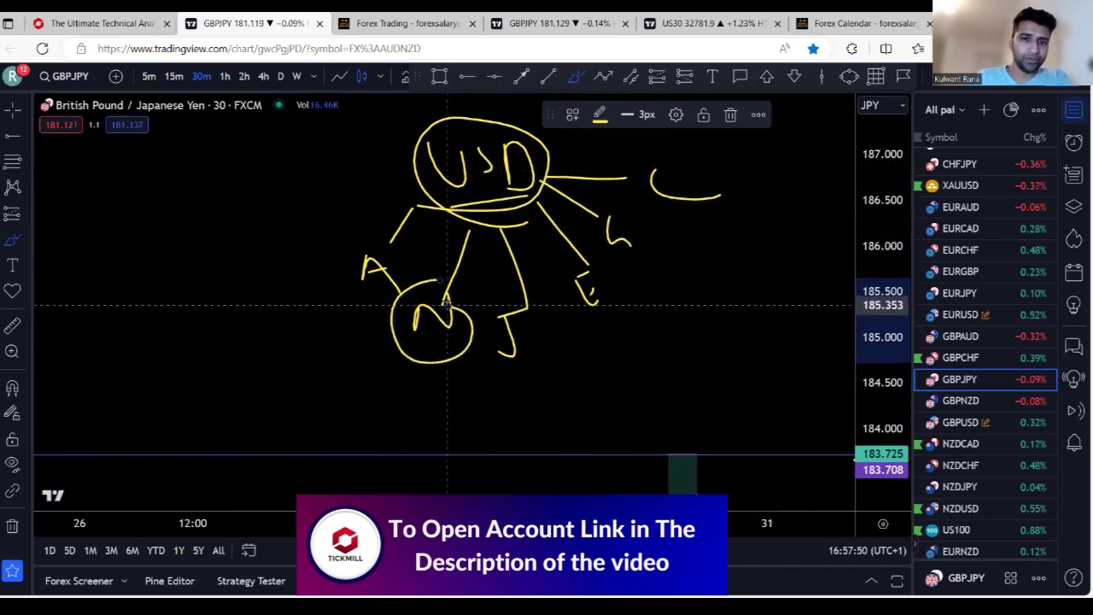
Brush a thicker arrow from USD down to the circled N, and fan several branch lines out beneath the N.
drag(466, 221, 445, 297)
mouse_move(462, 251)
mouse_down()
mouse_move(453, 291)
mouse_move(457, 269)
mouse_up()
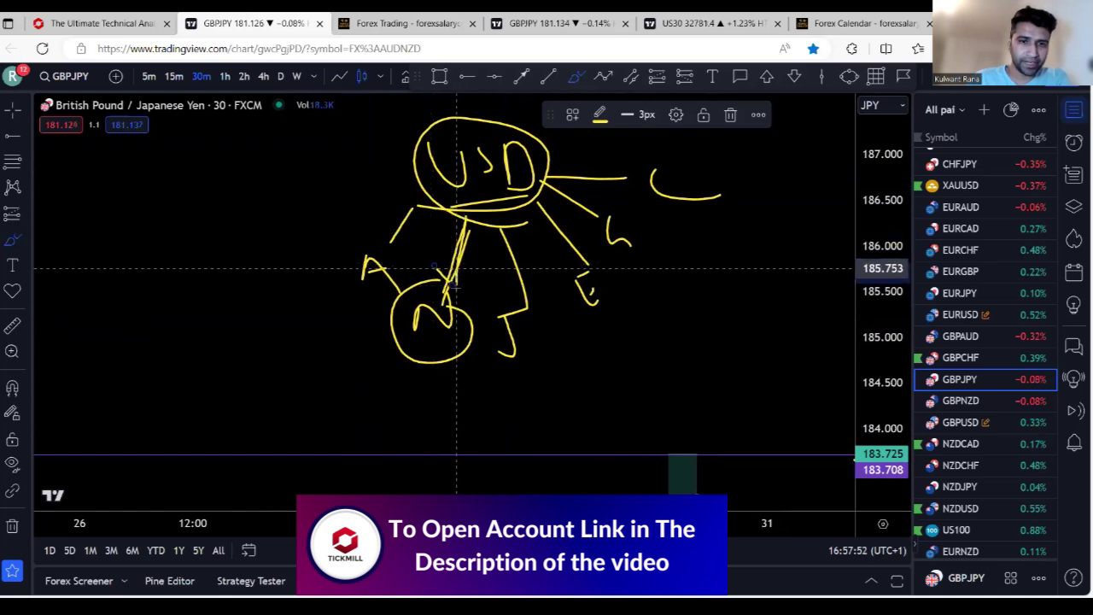
mouse_move(434, 367)
mouse_down()
mouse_move(470, 406)
mouse_move(392, 399)
mouse_up()
drag(398, 352, 325, 399)
drag(446, 366, 527, 405)
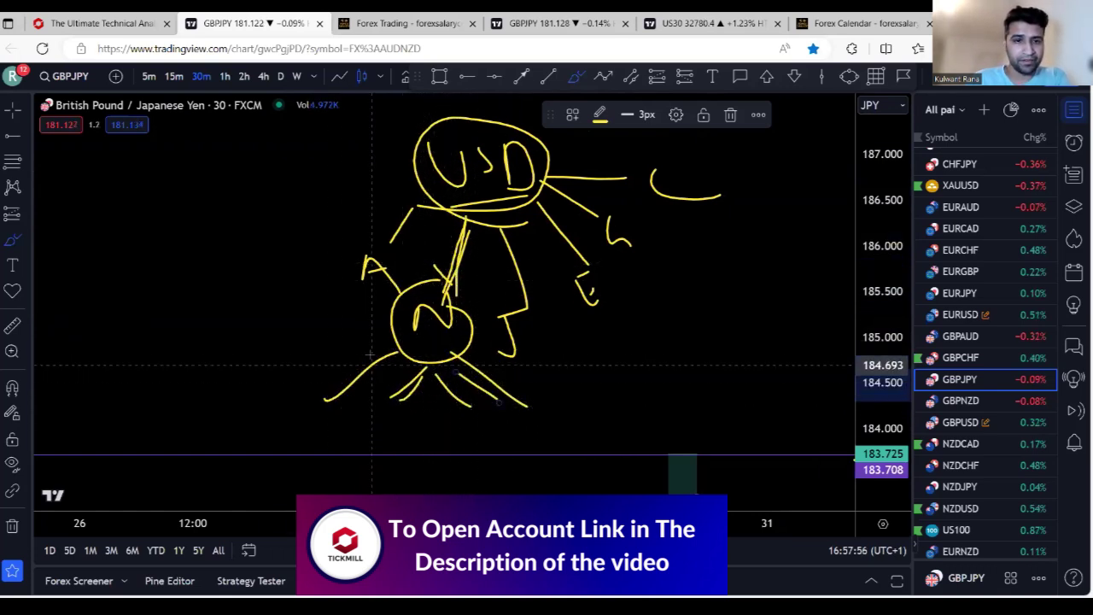
drag(395, 359, 382, 389)
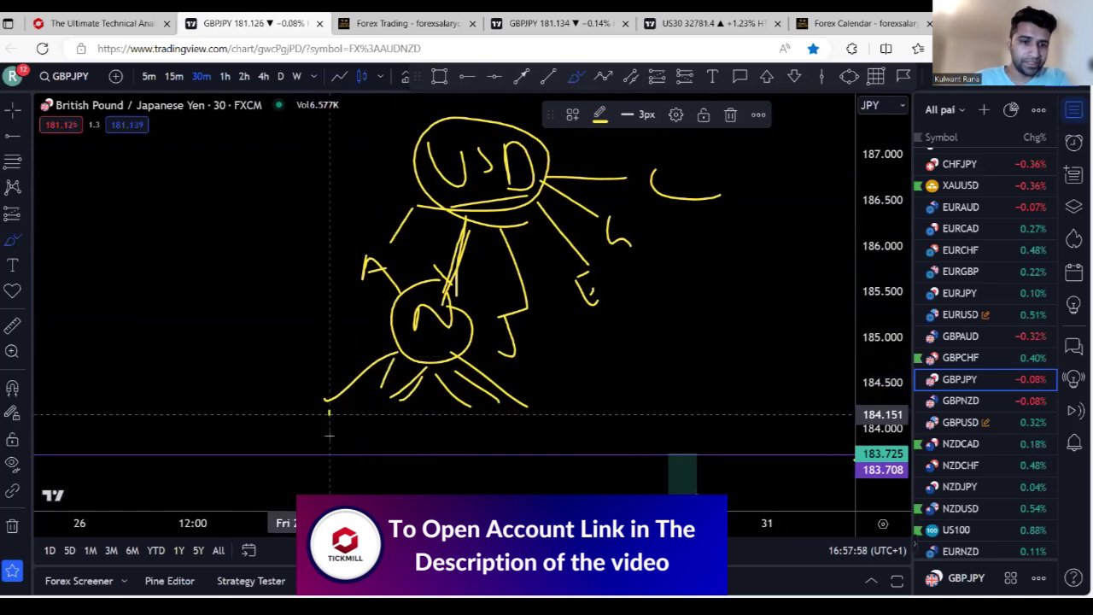
Handwrite JPY, CAD and C under the N's branches, underline them, and reinforce the N circle with an arrow back up to USD.
mouse_move(316, 434)
mouse_down()
mouse_move(339, 405)
mouse_move(340, 432)
mouse_move(343, 421)
mouse_move(485, 432)
mouse_up()
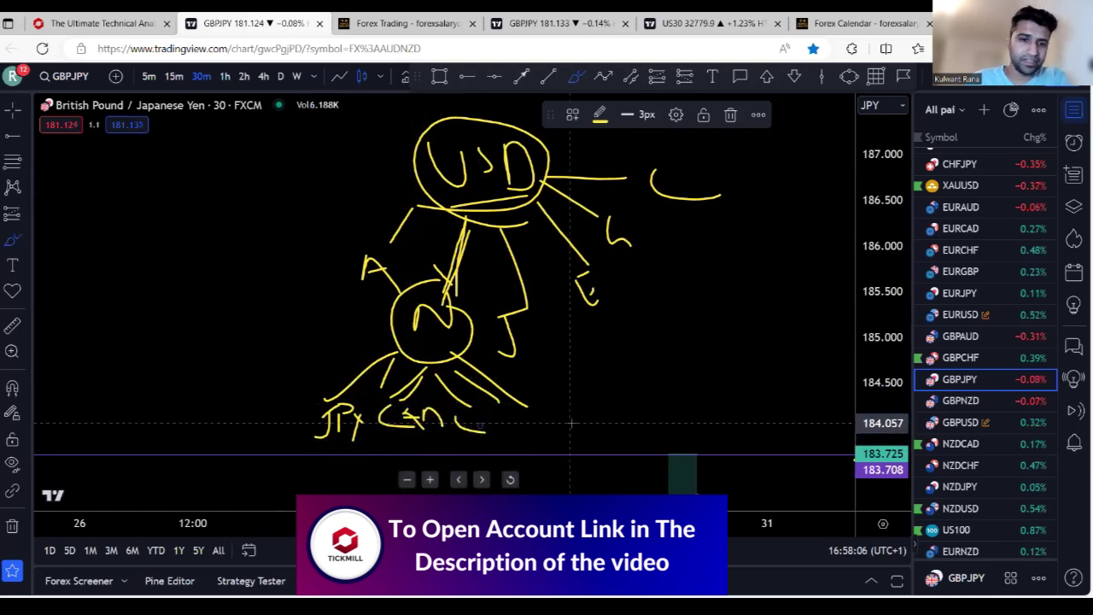
mouse_move(395, 435)
mouse_down()
mouse_move(508, 442)
mouse_move(532, 424)
mouse_up()
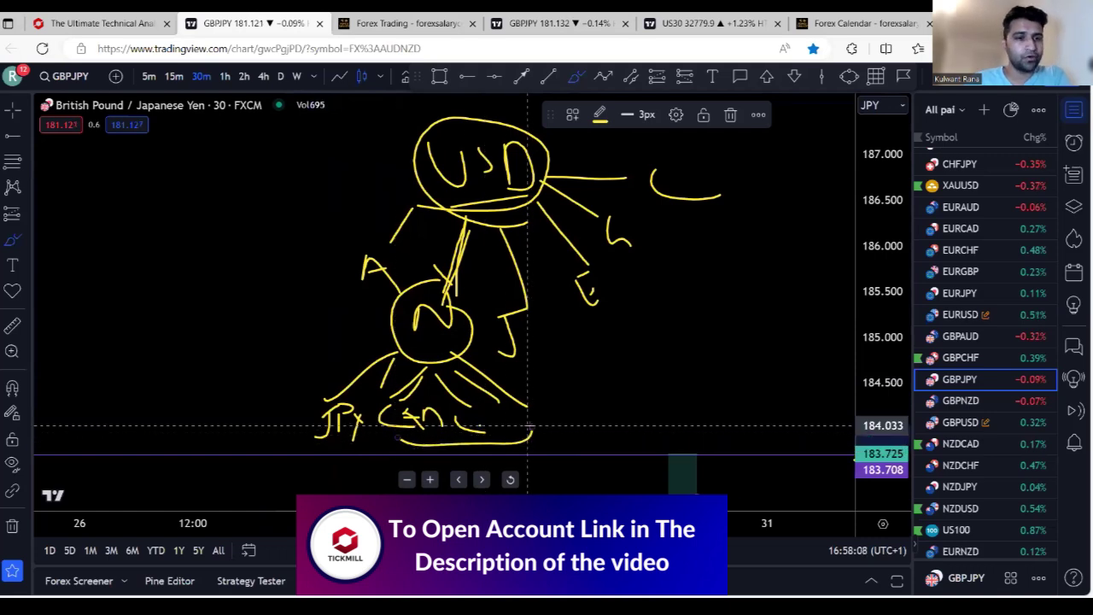
mouse_move(461, 292)
mouse_down()
mouse_move(390, 342)
mouse_move(453, 284)
mouse_move(468, 215)
mouse_move(490, 232)
mouse_up()
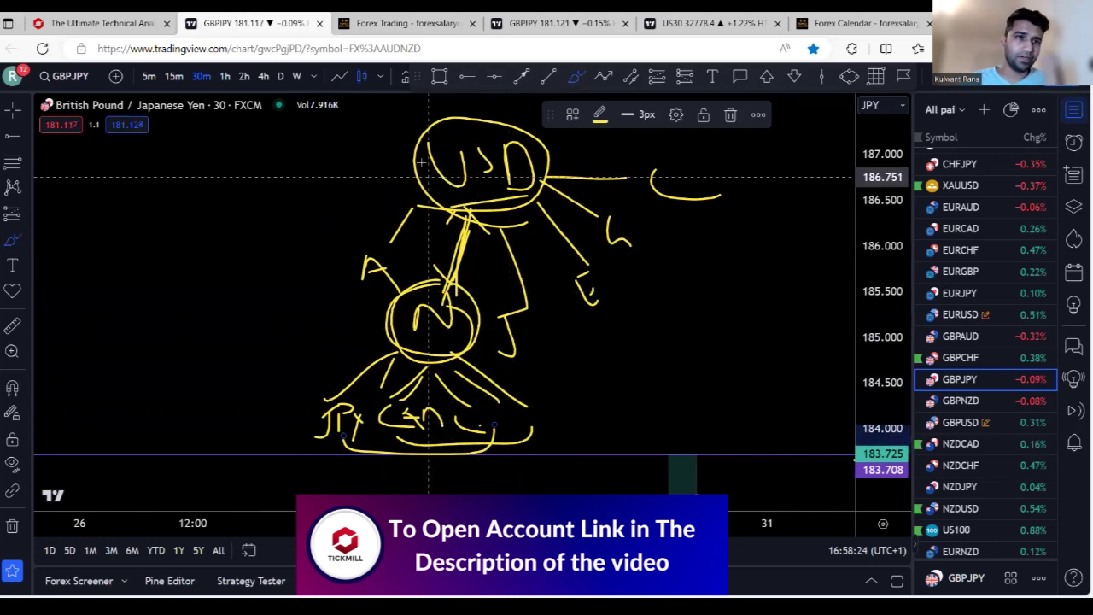
Switch to the Forex Trading page with the Currency Strength Map.
click(452, 17)
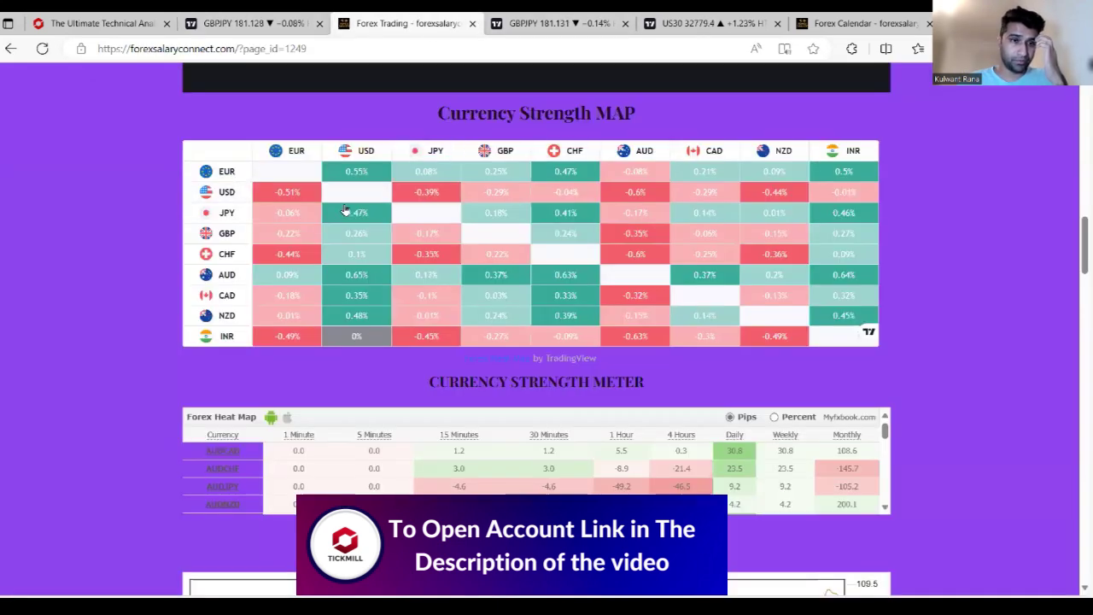